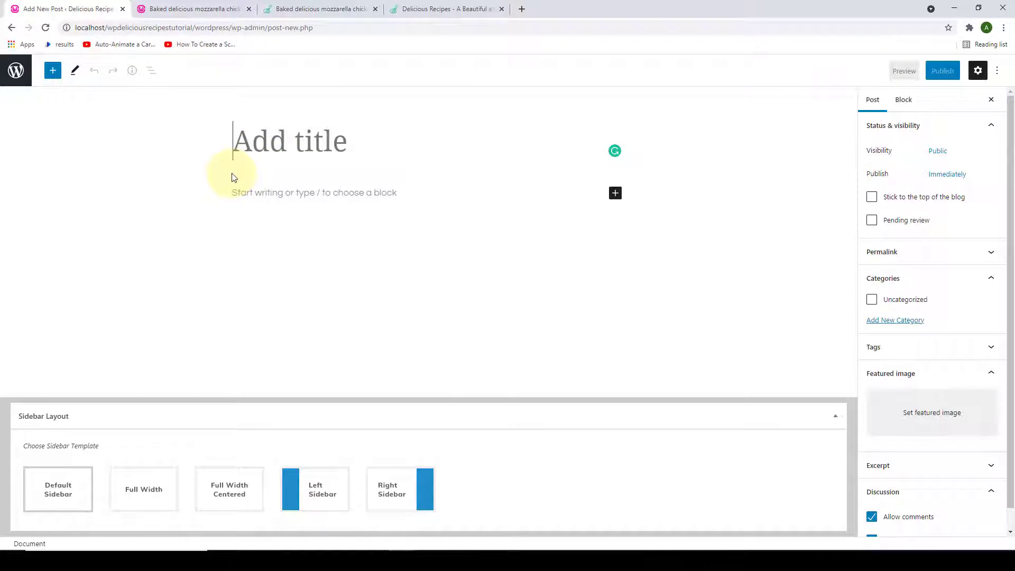
Return the demo burger recipe page to its beginning and move its browser tab beside the new post's tab
{"action": "left_click", "coordinate": [288, 4]}
{"action": "left_click", "coordinate": [370, 172]}
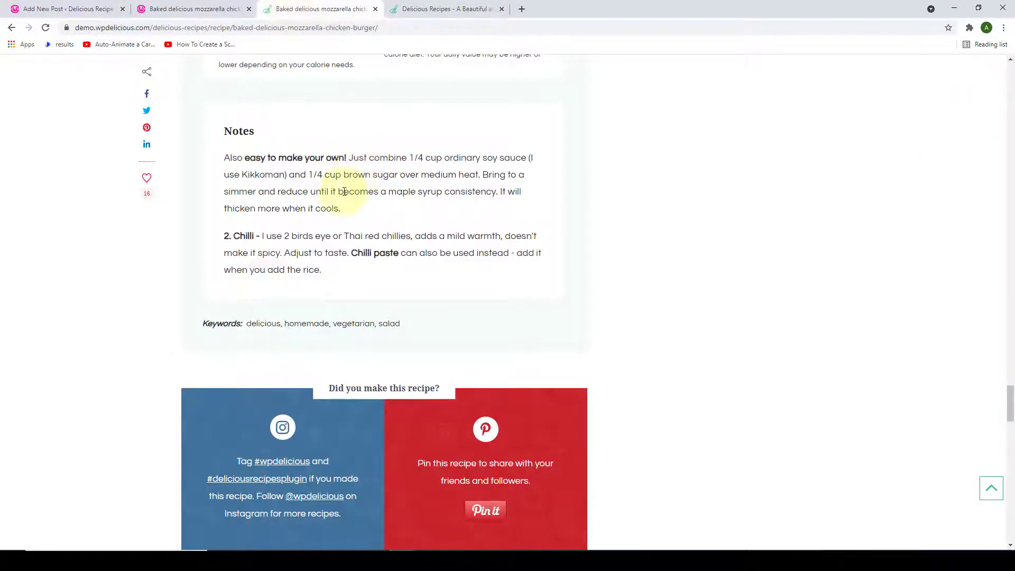
{"action": "left_click", "coordinate": [984, 497]}
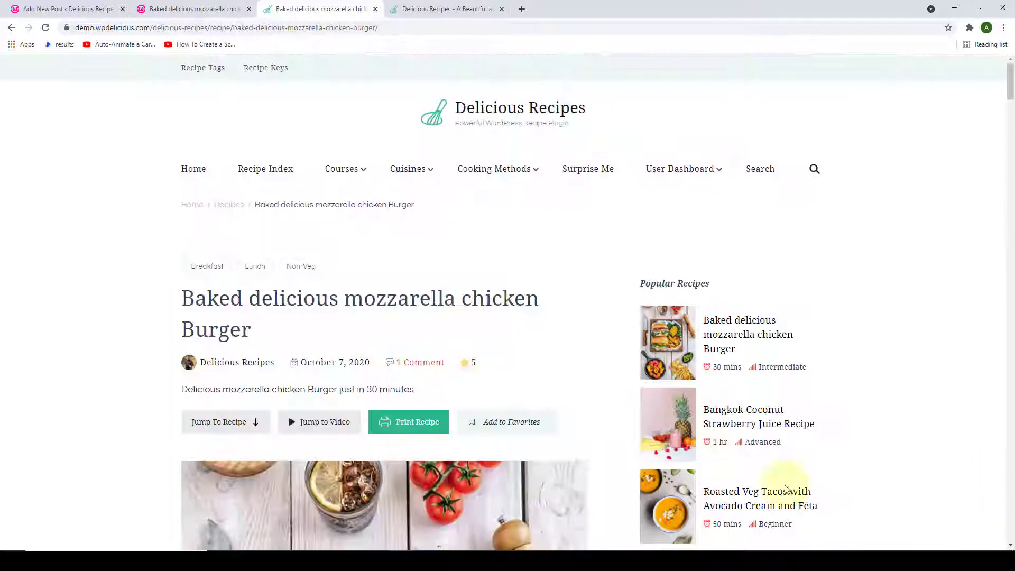
{"action": "left_click_drag", "start_coordinate": [322, 11], "coordinate": [212, 23]}
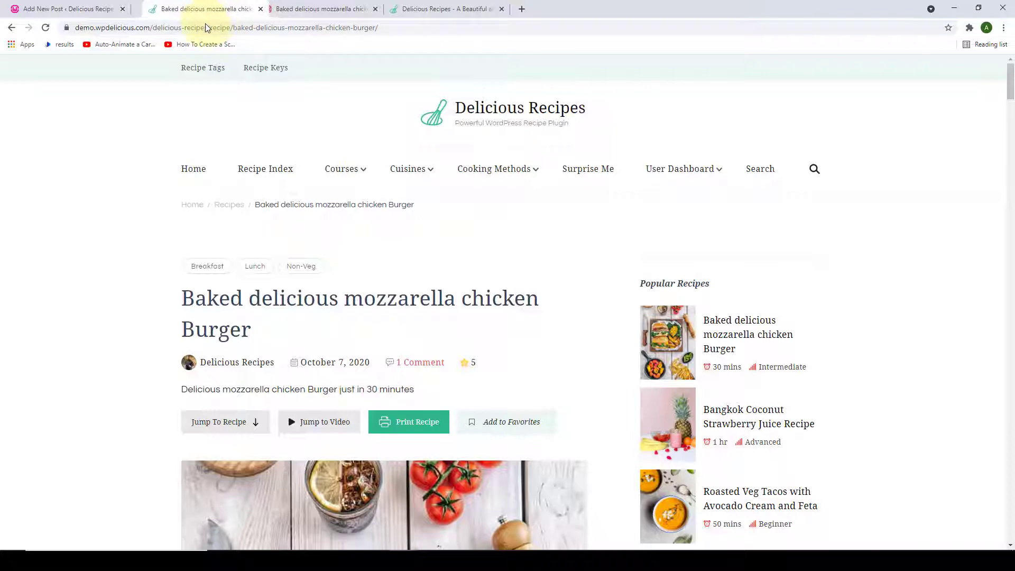
{"action": "left_click", "coordinate": [49, 6]}
{"action": "left_click", "coordinate": [254, 189]}
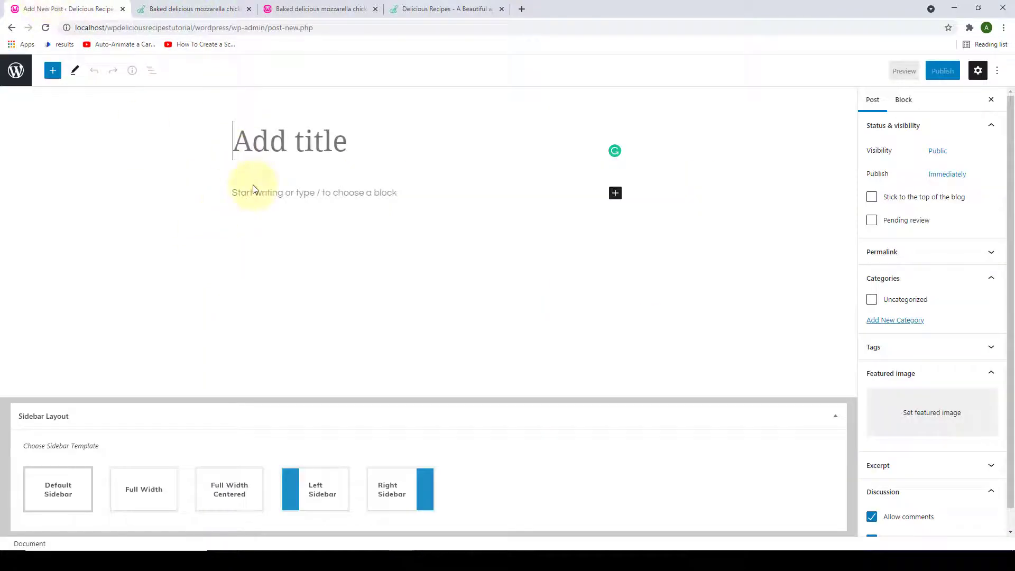
Copy the title "Baked delicious mozzarella chicken Burger" from the demo recipe page into the new post's title
{"action": "left_click", "coordinate": [192, 9]}
{"action": "scroll", "coordinate": [339, 275], "scroll_direction": "down", "scroll_amount": 5}
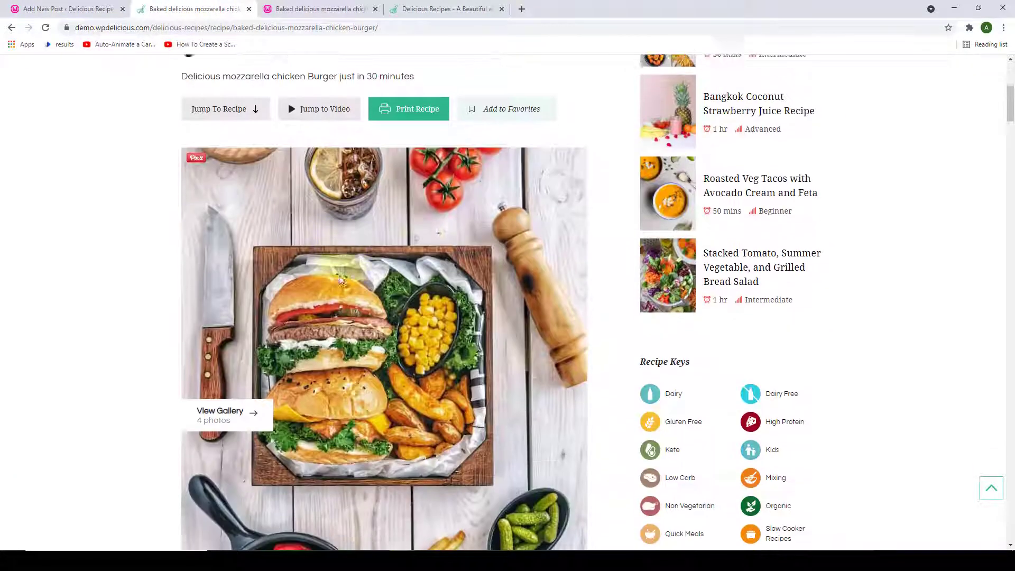
{"action": "scroll", "coordinate": [379, 342], "scroll_direction": "down", "scroll_amount": 1}
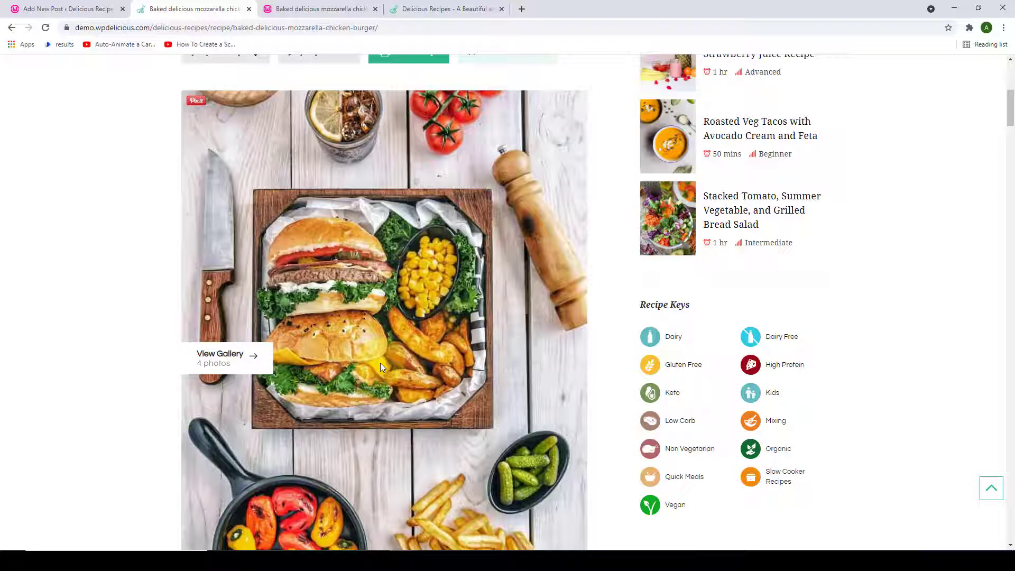
{"action": "scroll", "coordinate": [381, 364], "scroll_direction": "up", "scroll_amount": 6}
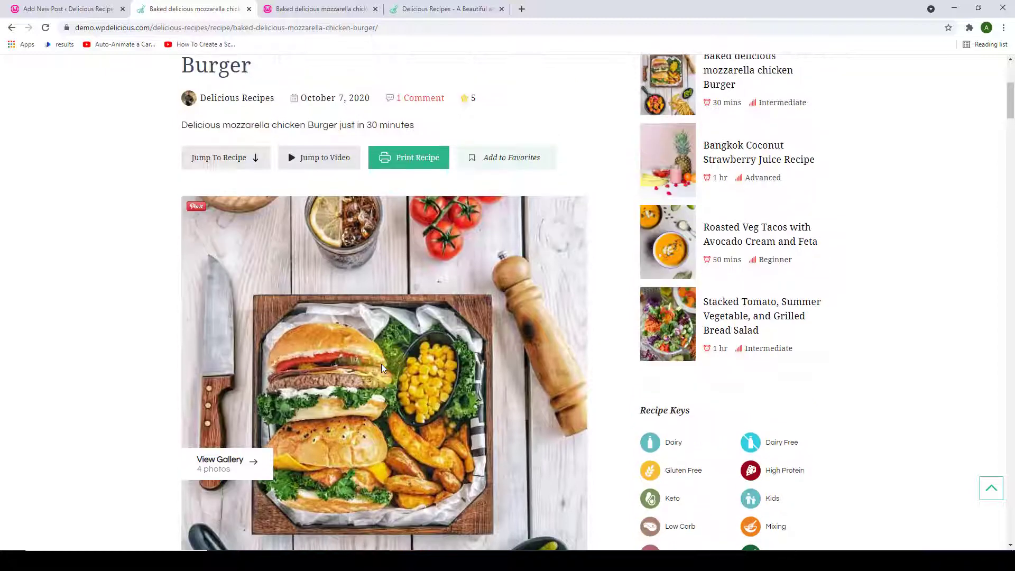
{"action": "left_click_drag", "start_coordinate": [267, 287], "coordinate": [181, 243]}
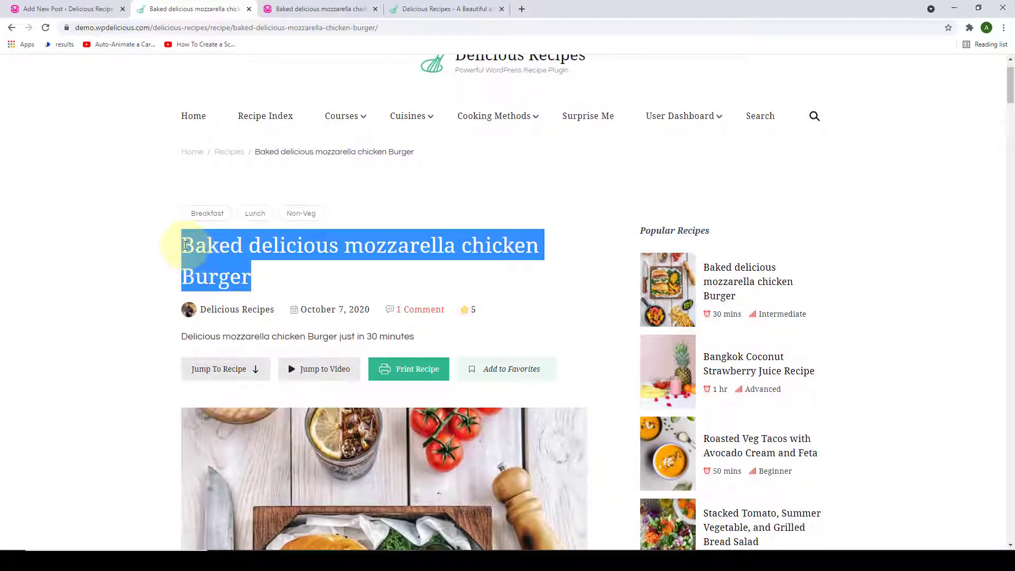
{"action": "right_click", "coordinate": [205, 246]}
{"action": "left_click", "coordinate": [218, 251]}
{"action": "left_click", "coordinate": [39, 9]}
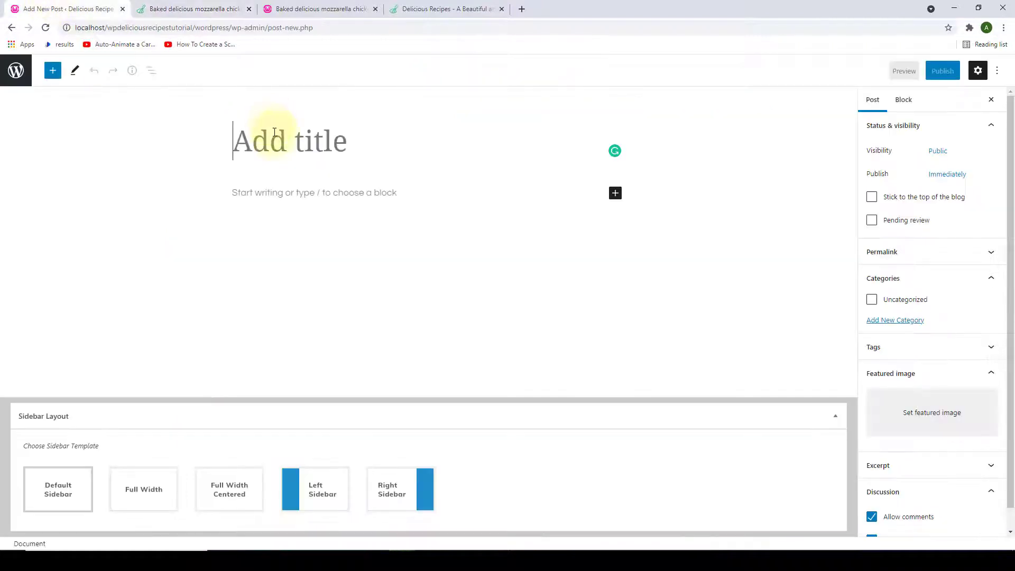
{"action": "right_click", "coordinate": [275, 138]}
{"action": "left_click", "coordinate": [302, 219]}
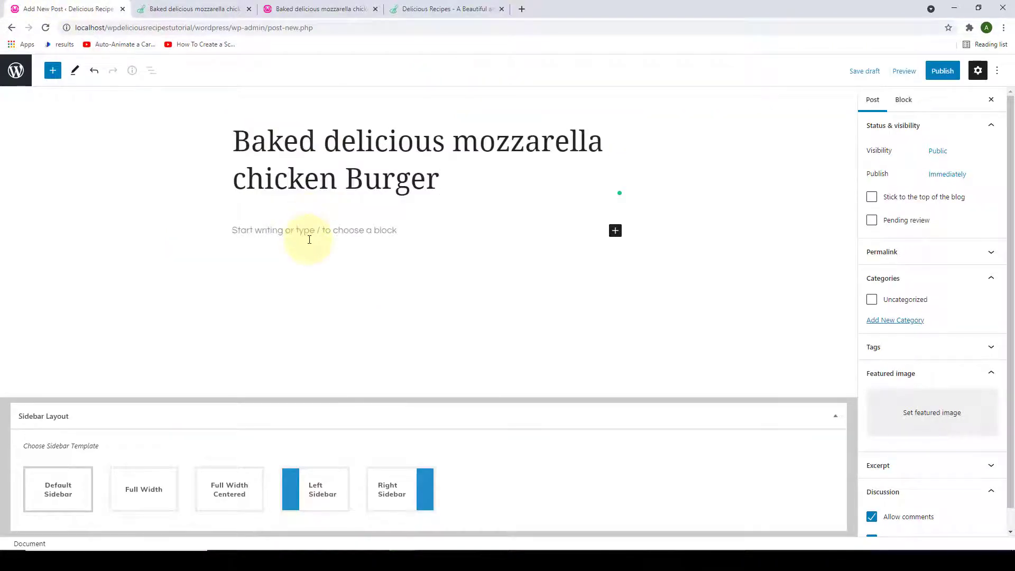
Copy the two introductory paragraphs below the demo recipe's main photo into the body of the new post
{"action": "left_click", "coordinate": [183, 10]}
{"action": "scroll", "coordinate": [239, 284], "scroll_direction": "down", "scroll_amount": 3}
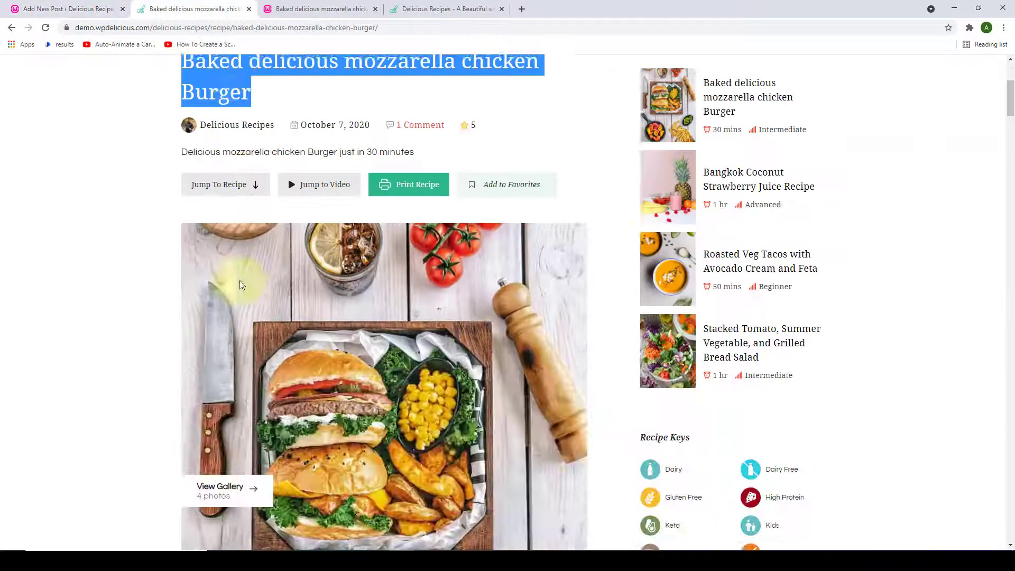
{"action": "scroll", "coordinate": [239, 281], "scroll_direction": "down", "scroll_amount": 12}
{"action": "left_click_drag", "start_coordinate": [463, 209], "coordinate": [183, 130]}
{"action": "right_click", "coordinate": [226, 131]}
{"action": "left_click", "coordinate": [243, 137]}
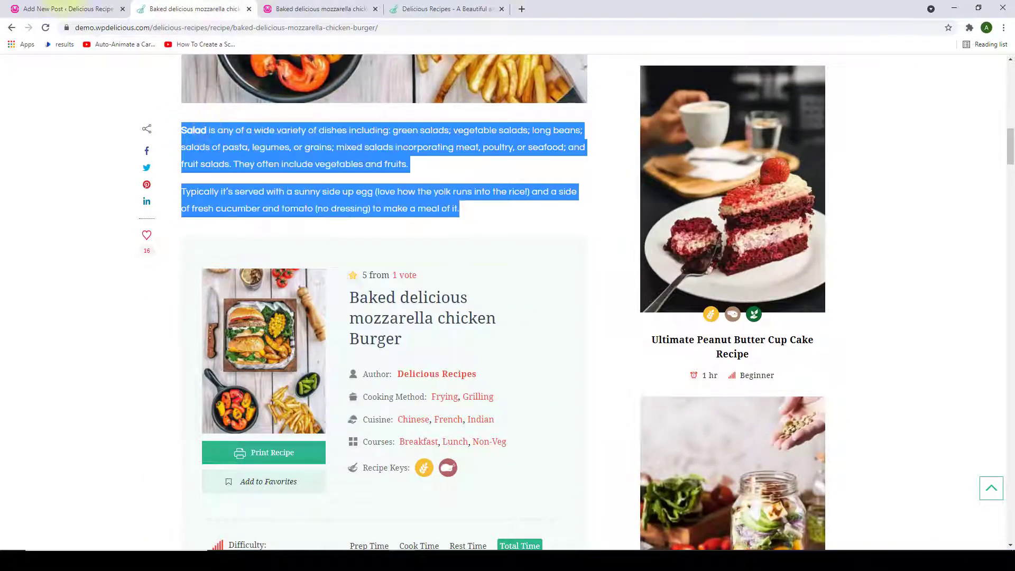
{"action": "key", "text": "ctrl+Page_Up"}
{"action": "right_click", "coordinate": [273, 236]}
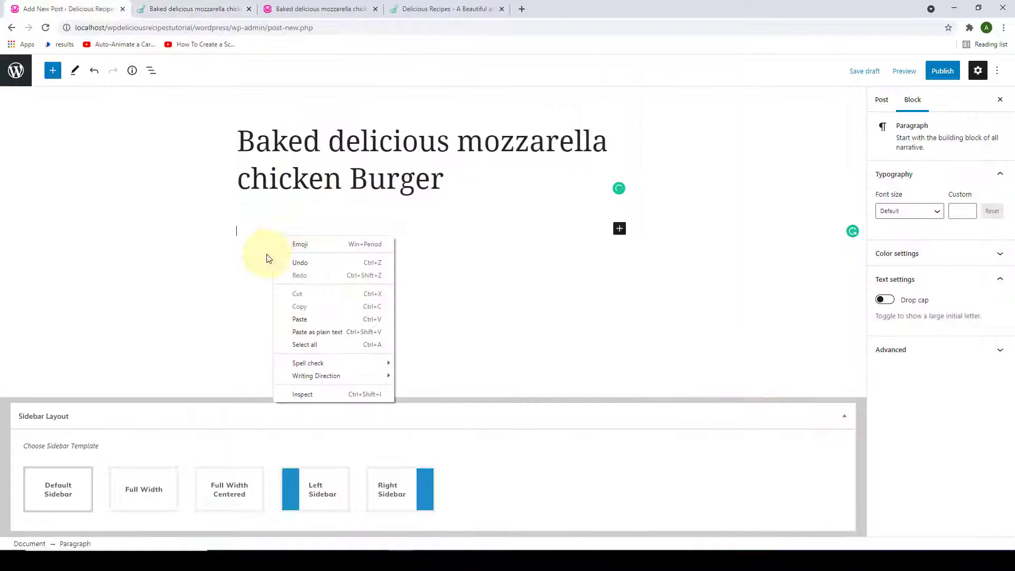
{"action": "left_click", "coordinate": [304, 321]}
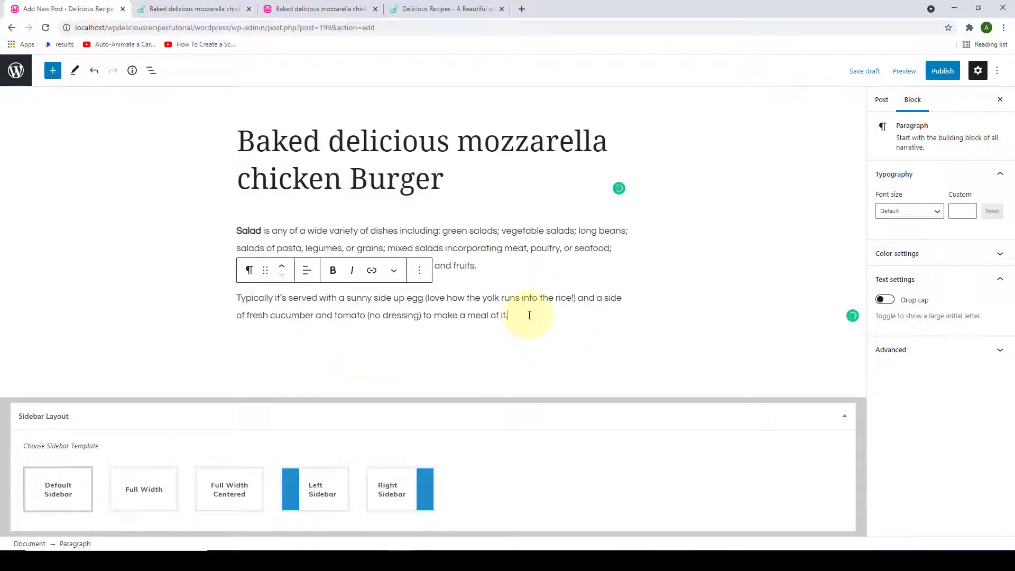
Insert a Dynamic Recipe Card block below the post's second paragraph
{"action": "key", "text": "Return"}
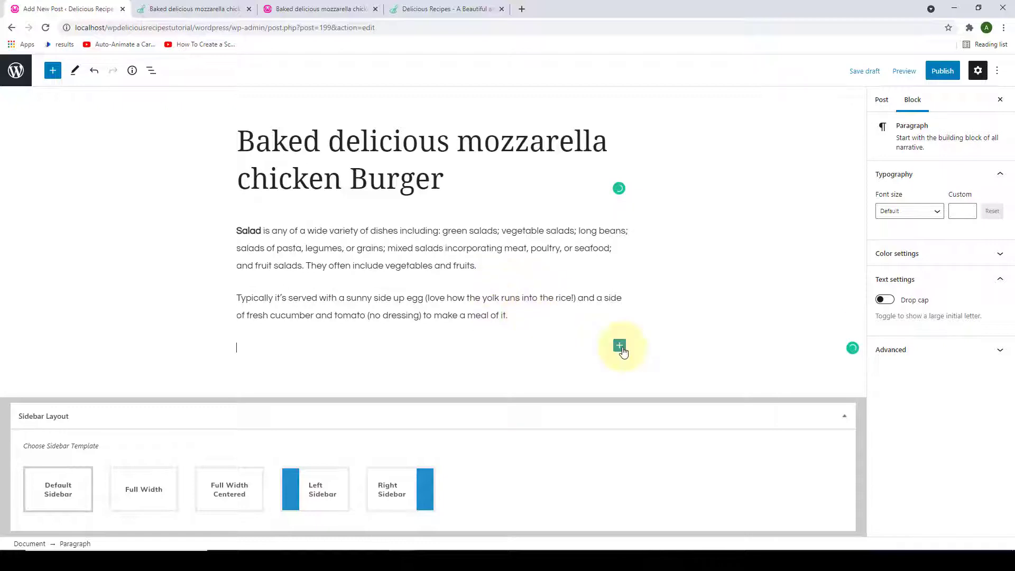
{"action": "left_click", "coordinate": [620, 347]}
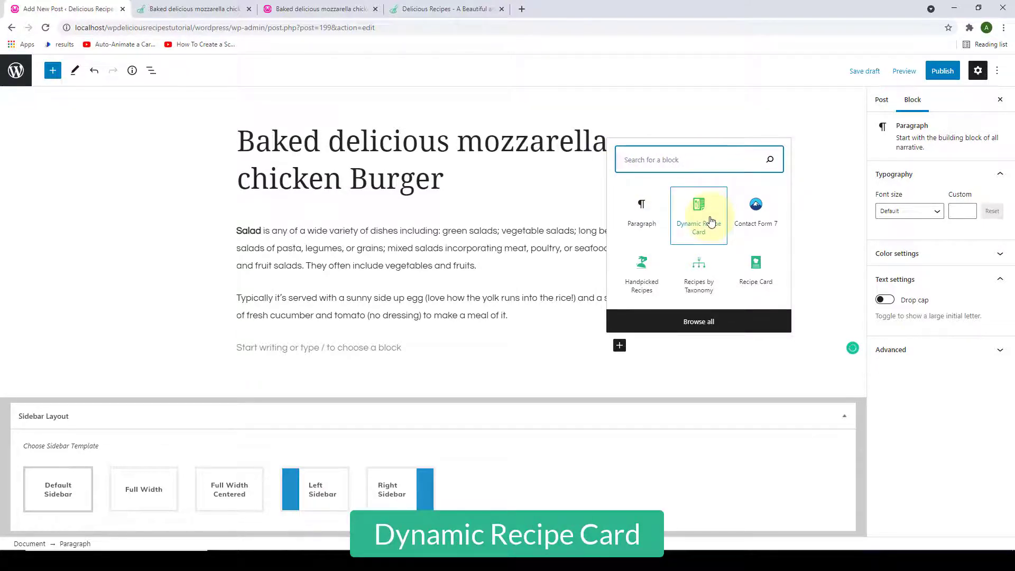
{"action": "left_click", "coordinate": [711, 221]}
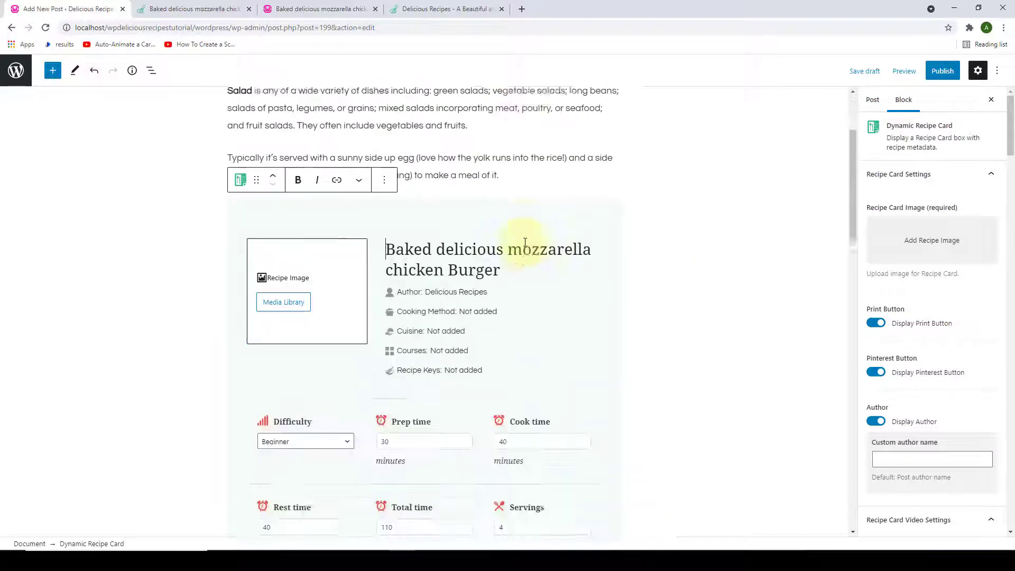
Look over the recipe card's fields and find the Delicious Recipes blocks in the full block library
{"action": "scroll", "coordinate": [525, 241], "scroll_direction": "down", "scroll_amount": 4}
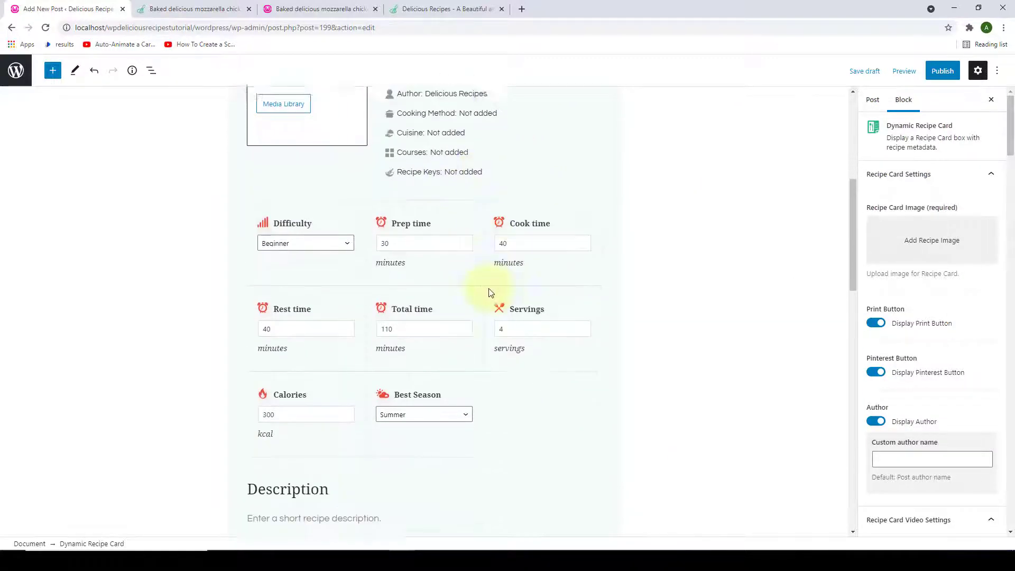
{"action": "scroll", "coordinate": [488, 288], "scroll_direction": "up", "scroll_amount": 4}
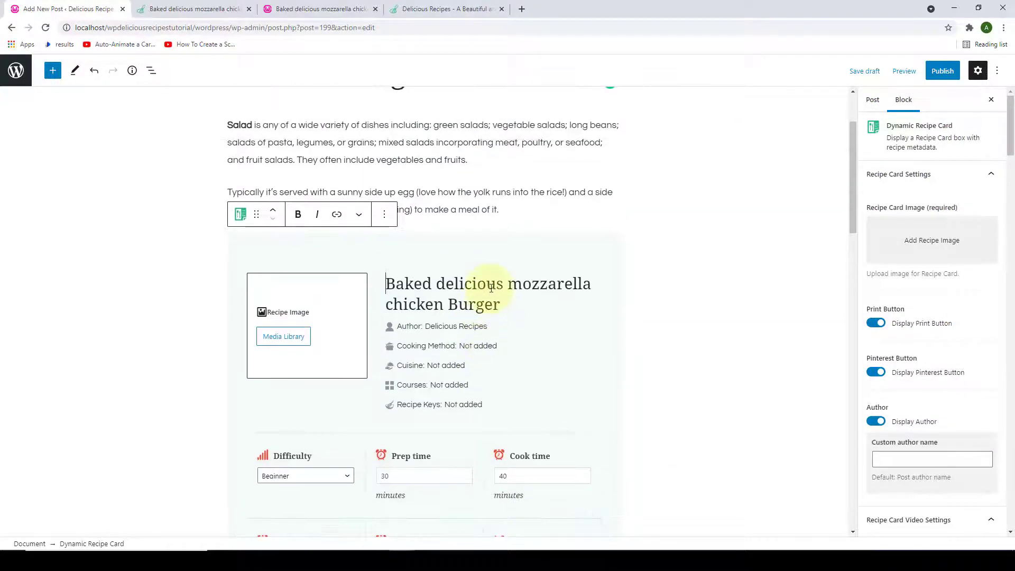
{"action": "scroll", "coordinate": [491, 287], "scroll_direction": "up", "scroll_amount": 2}
{"action": "scroll", "coordinate": [487, 288], "scroll_direction": "down", "scroll_amount": 2}
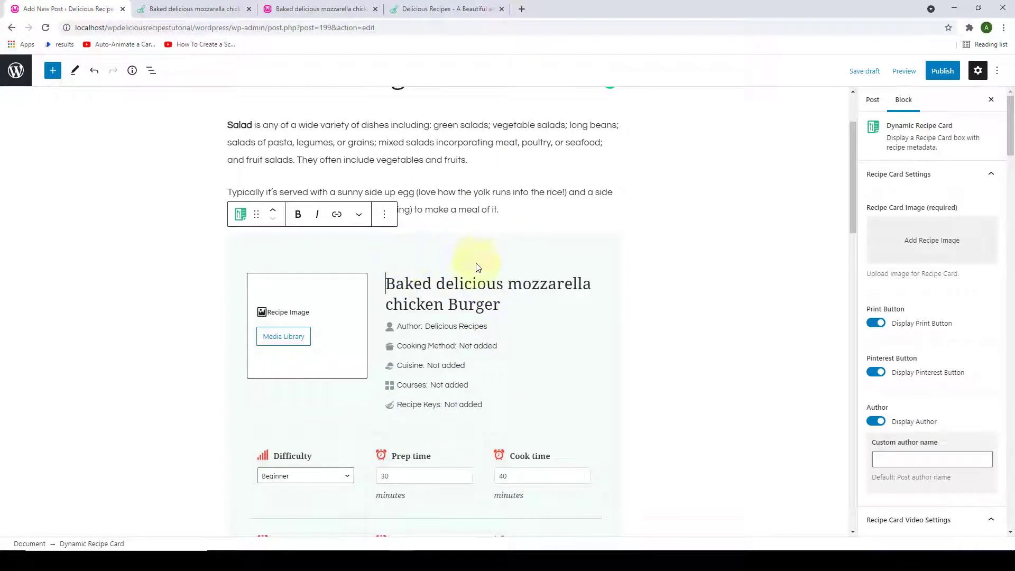
{"action": "scroll", "coordinate": [477, 267], "scroll_direction": "down", "scroll_amount": 1}
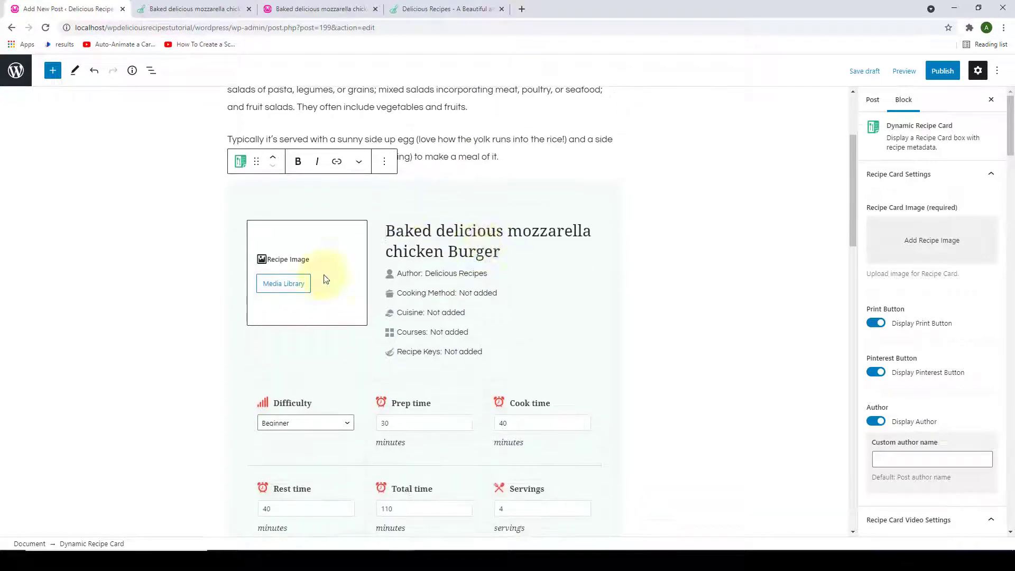
{"action": "left_click", "coordinate": [53, 71]}
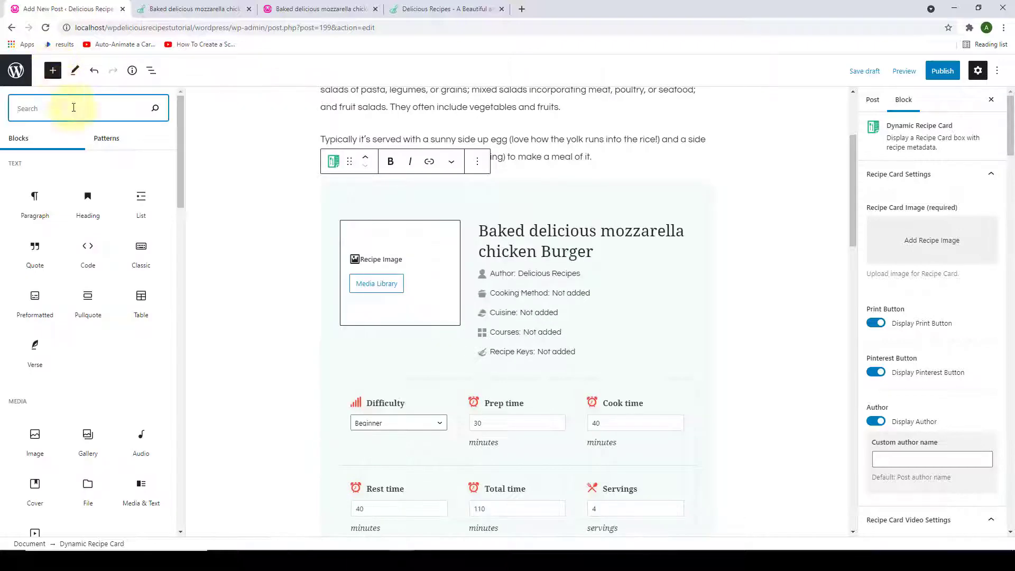
{"action": "scroll", "coordinate": [175, 344], "scroll_direction": "down", "scroll_amount": 20}
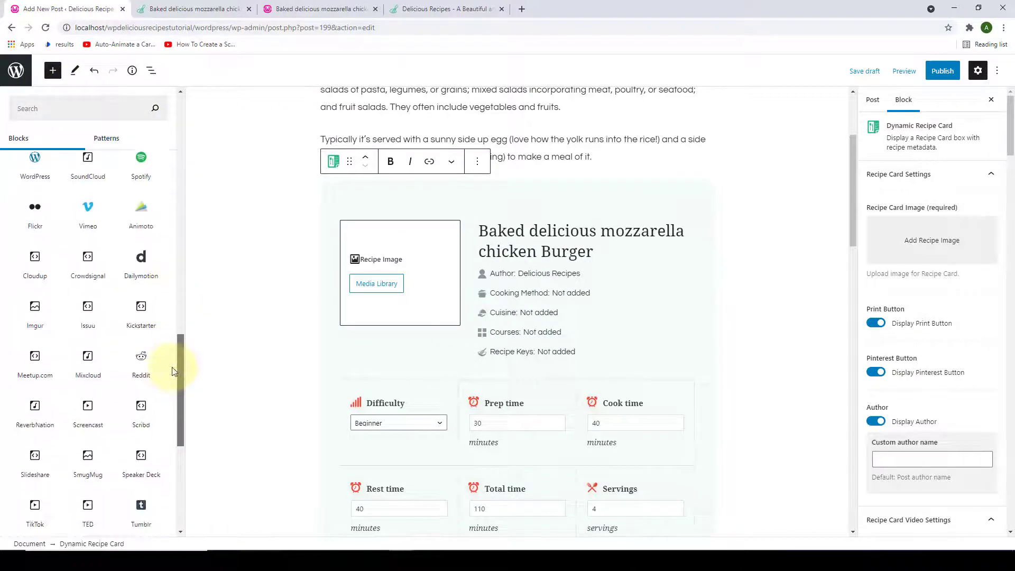
{"action": "scroll", "coordinate": [177, 437], "scroll_direction": "down", "scroll_amount": 3}
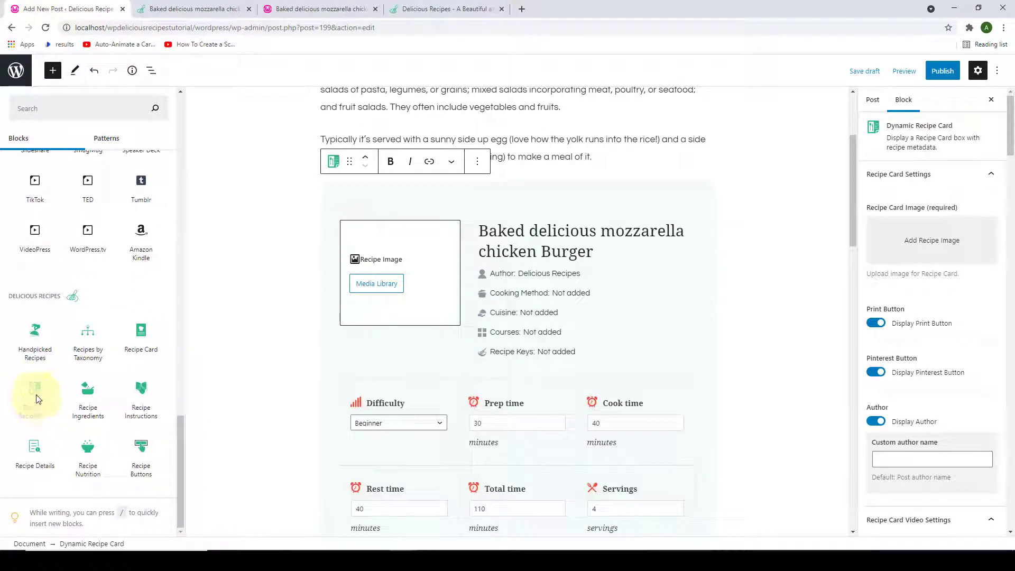
{"action": "left_click", "coordinate": [220, 263]}
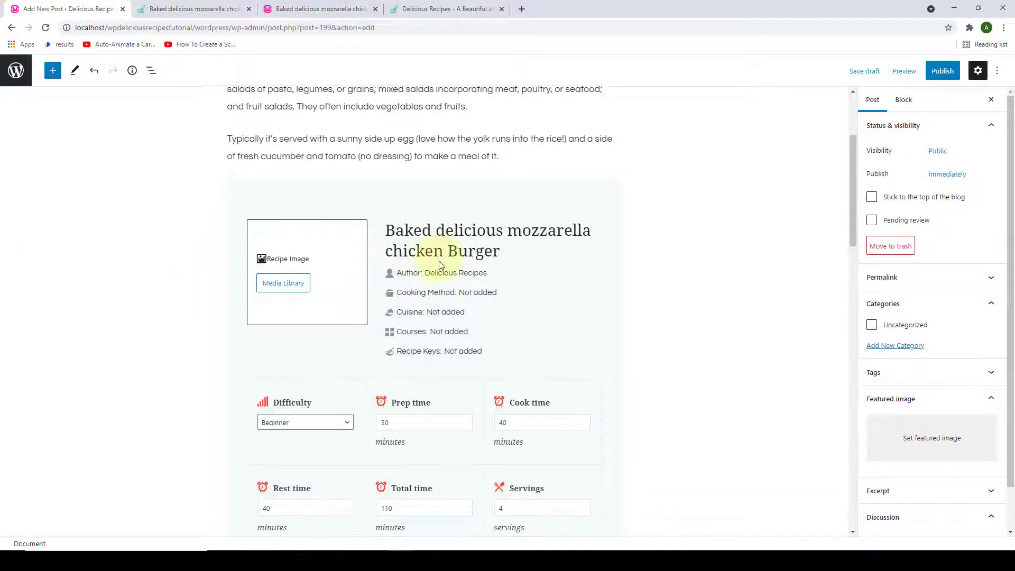
{"action": "scroll", "coordinate": [449, 299], "scroll_direction": "down", "scroll_amount": 4}
{"action": "scroll", "coordinate": [458, 283], "scroll_direction": "up", "scroll_amount": 2}
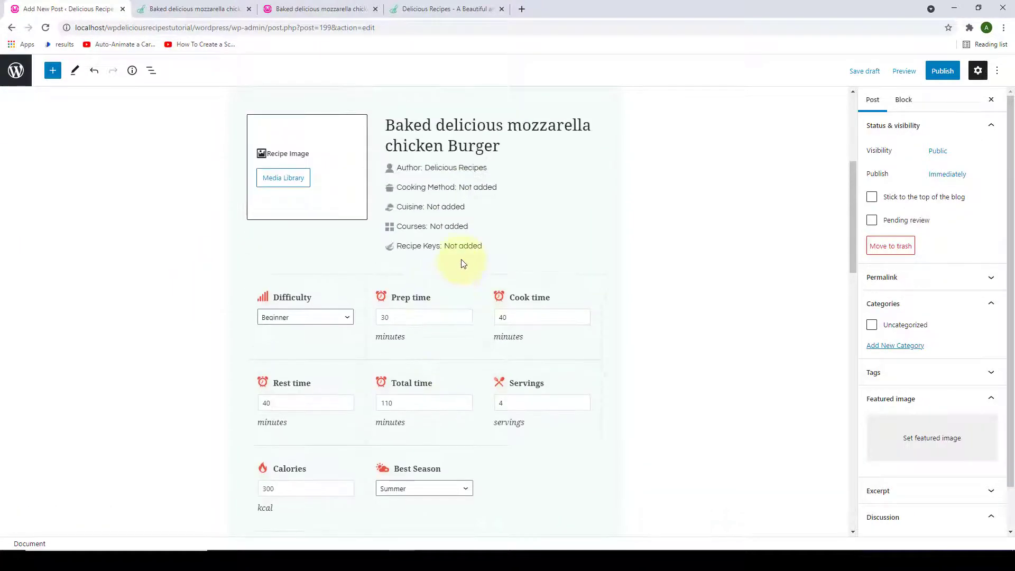
Show the Dynamic Recipe Card's block settings and review its image, print, Pinterest, author and video options
{"action": "scroll", "coordinate": [461, 263], "scroll_direction": "up", "scroll_amount": 1}
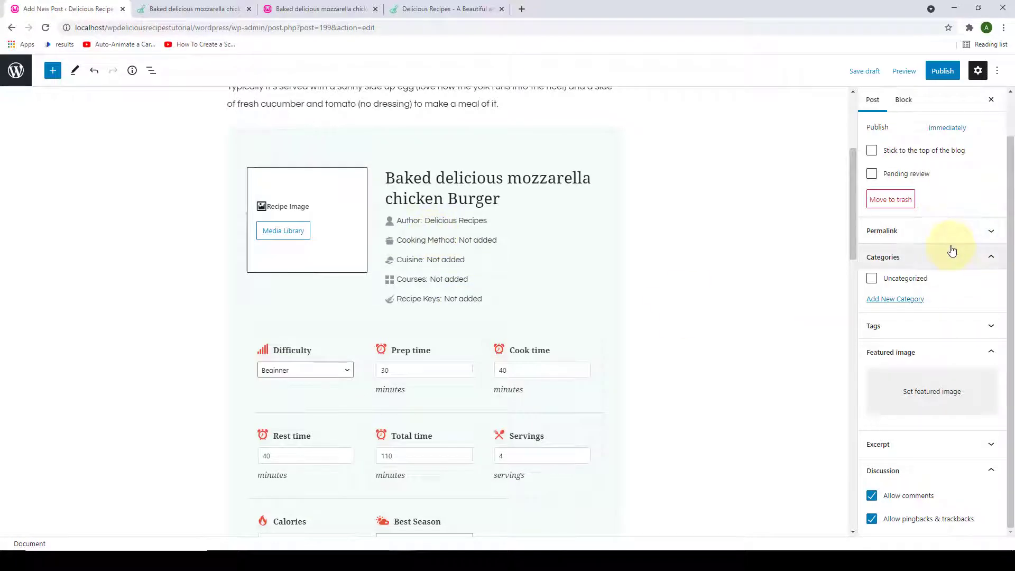
{"action": "scroll", "coordinate": [893, 174], "scroll_direction": "up", "scroll_amount": 1}
{"action": "left_click", "coordinate": [900, 110]}
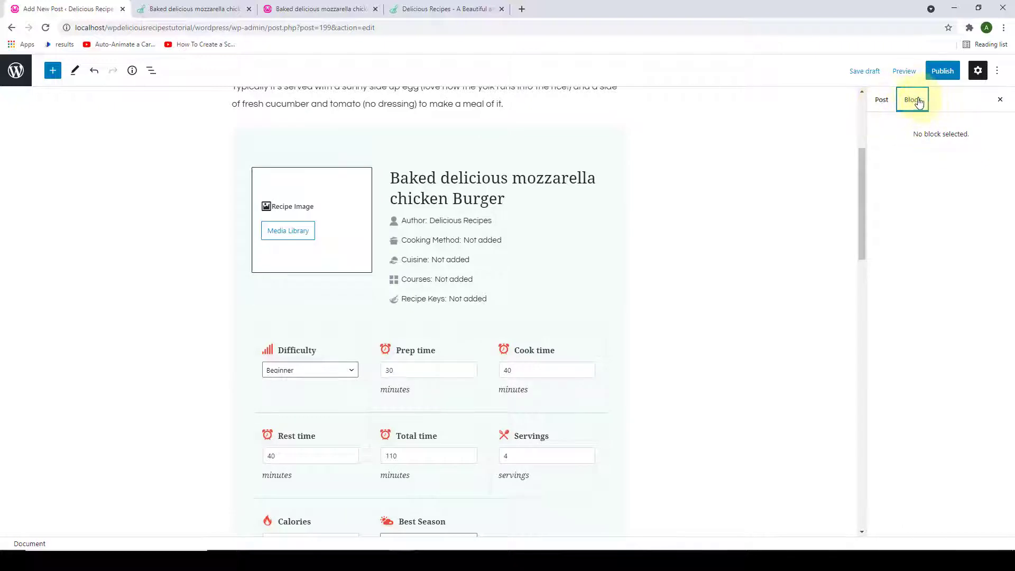
{"action": "left_click", "coordinate": [562, 231]}
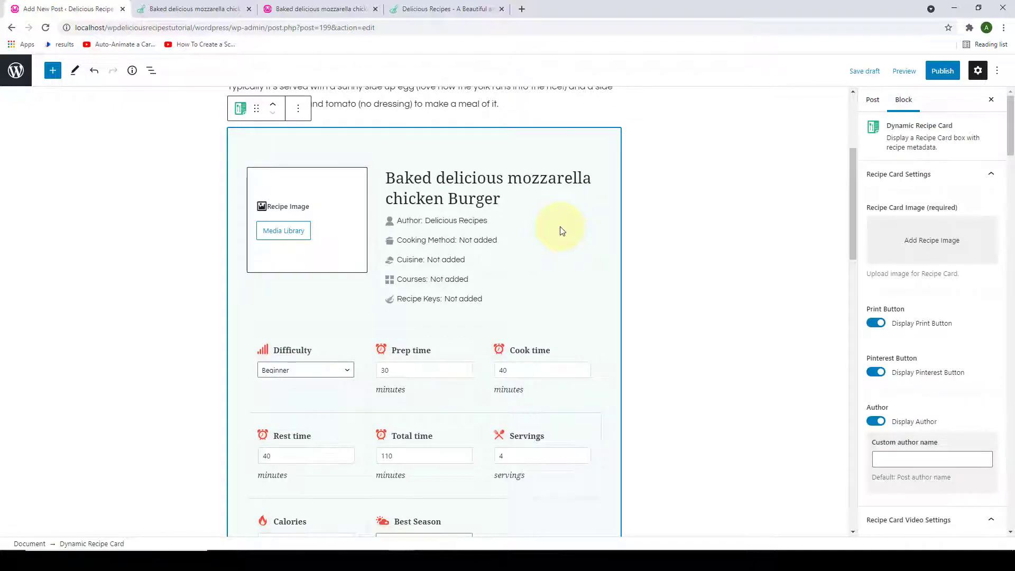
{"action": "scroll", "coordinate": [920, 301], "scroll_direction": "down", "scroll_amount": 1}
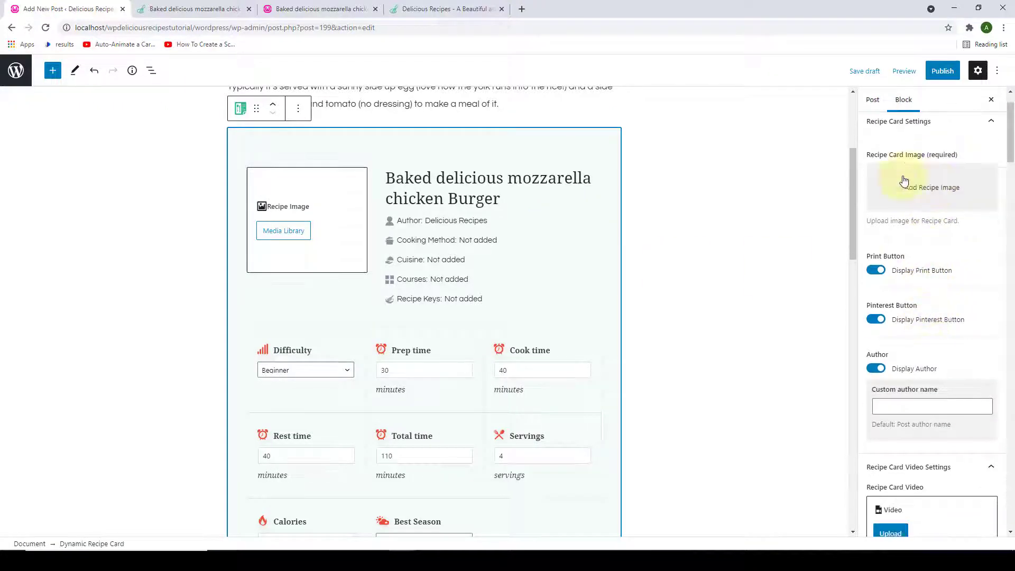
{"action": "scroll", "coordinate": [898, 163], "scroll_direction": "up", "scroll_amount": 1}
{"action": "scroll", "coordinate": [905, 179], "scroll_direction": "down", "scroll_amount": 1}
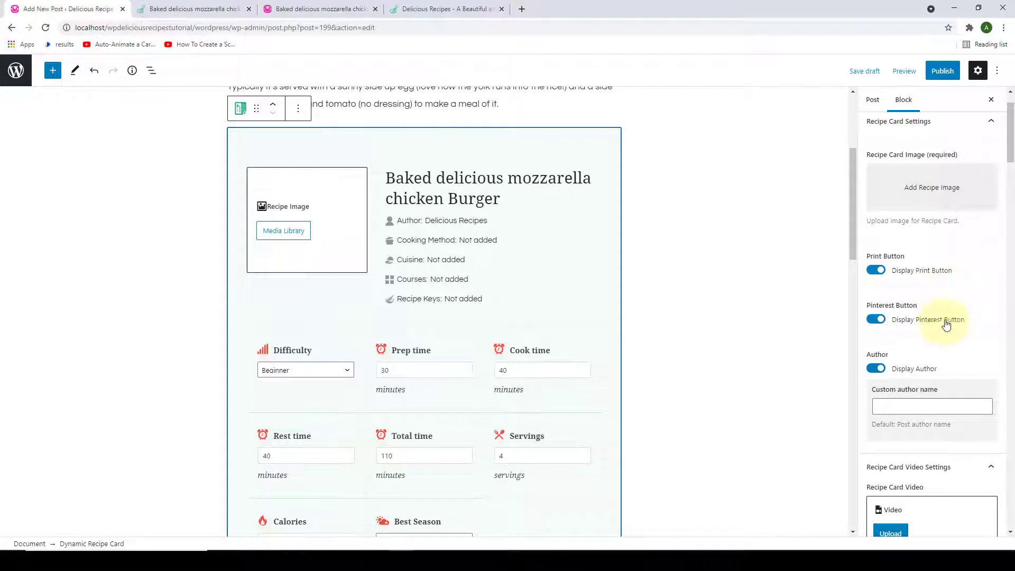
{"action": "scroll", "coordinate": [951, 371], "scroll_direction": "down", "scroll_amount": 1}
{"action": "scroll", "coordinate": [951, 370], "scroll_direction": "up", "scroll_amount": 2}
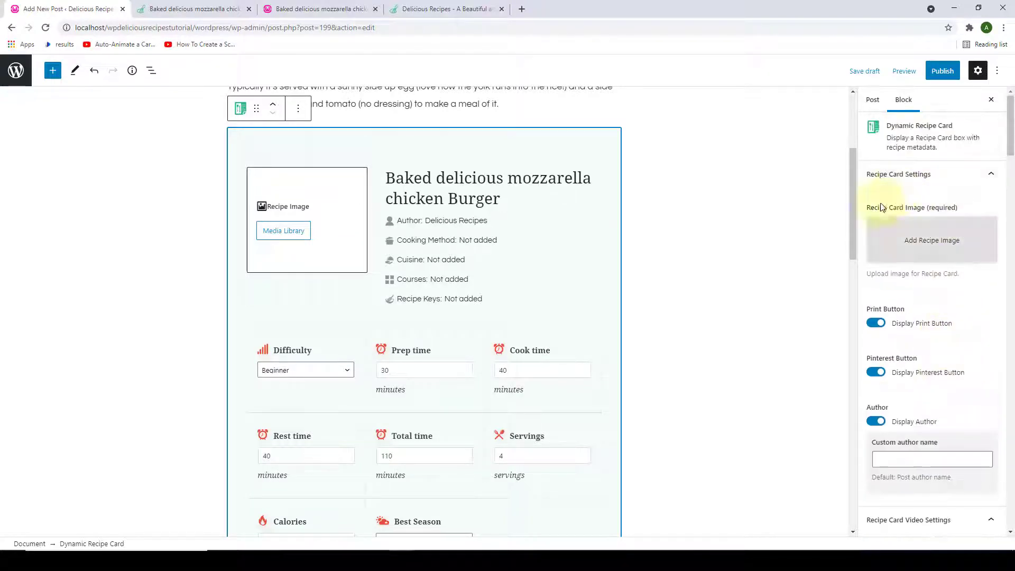
{"action": "scroll", "coordinate": [915, 244], "scroll_direction": "down", "scroll_amount": 5}
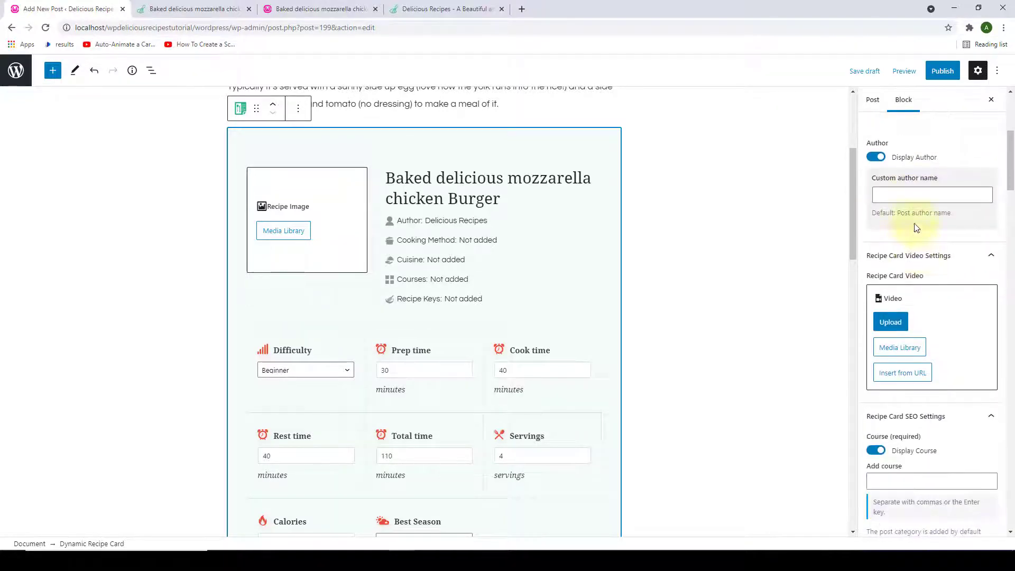
Set the recipe card's custom author name to Blossom Themes
{"action": "left_click", "coordinate": [912, 195]}
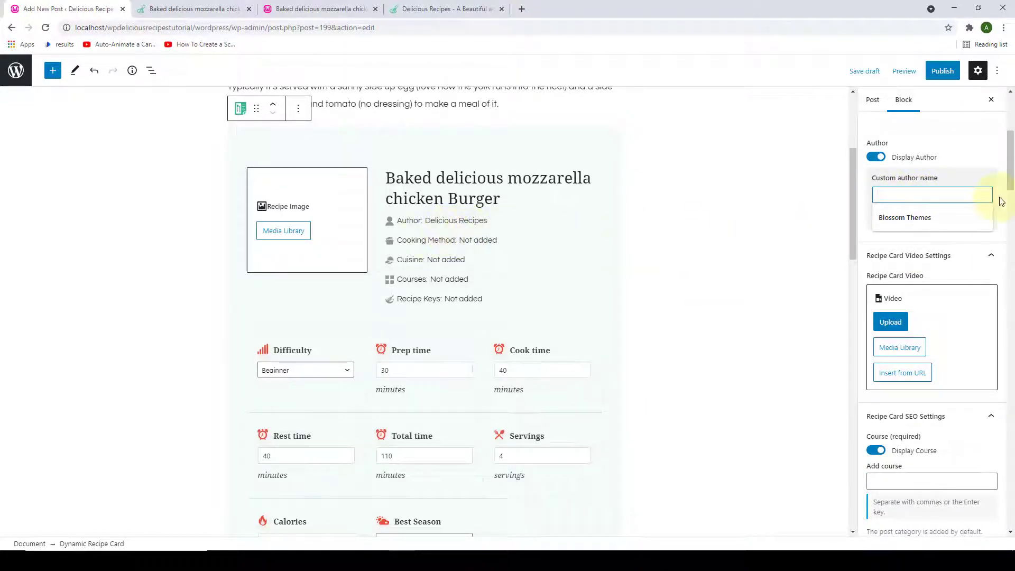
{"action": "left_click", "coordinate": [918, 224]}
{"action": "left_click", "coordinate": [918, 224]}
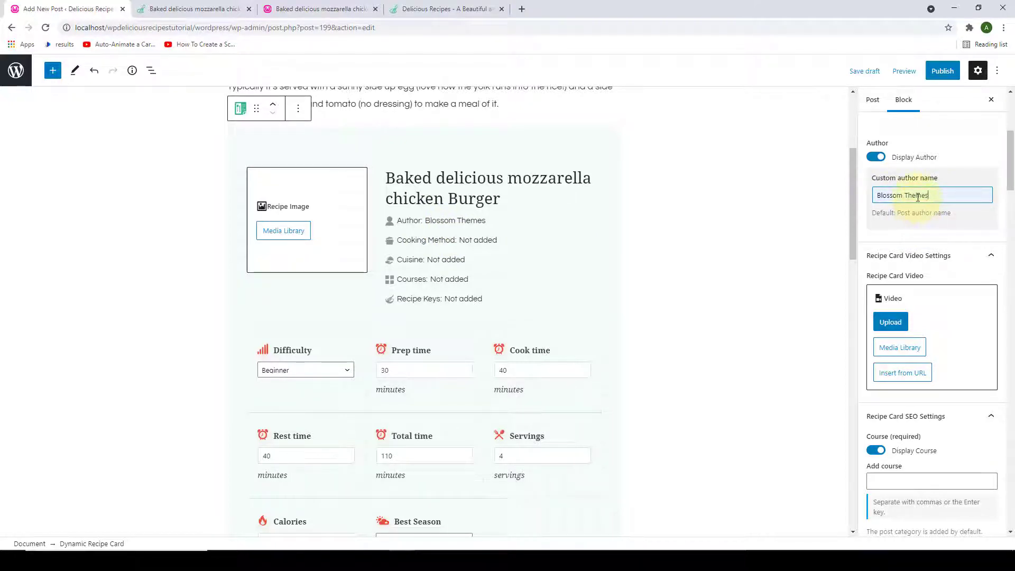
Clear the recipe card's custom author name so the default post author is used
{"action": "triple_click", "coordinate": [918, 196]}
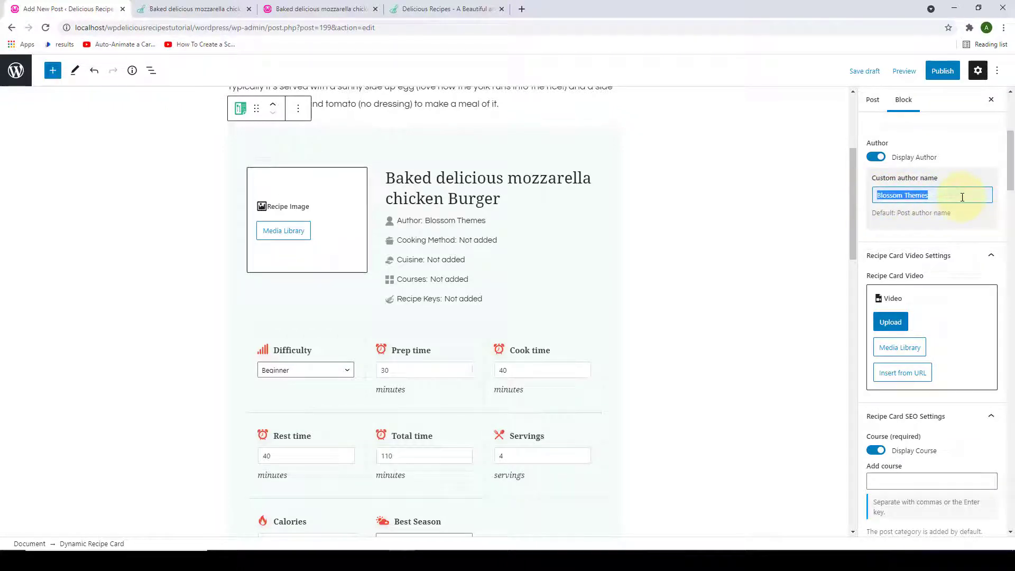
{"action": "key", "text": "BackSpace"}
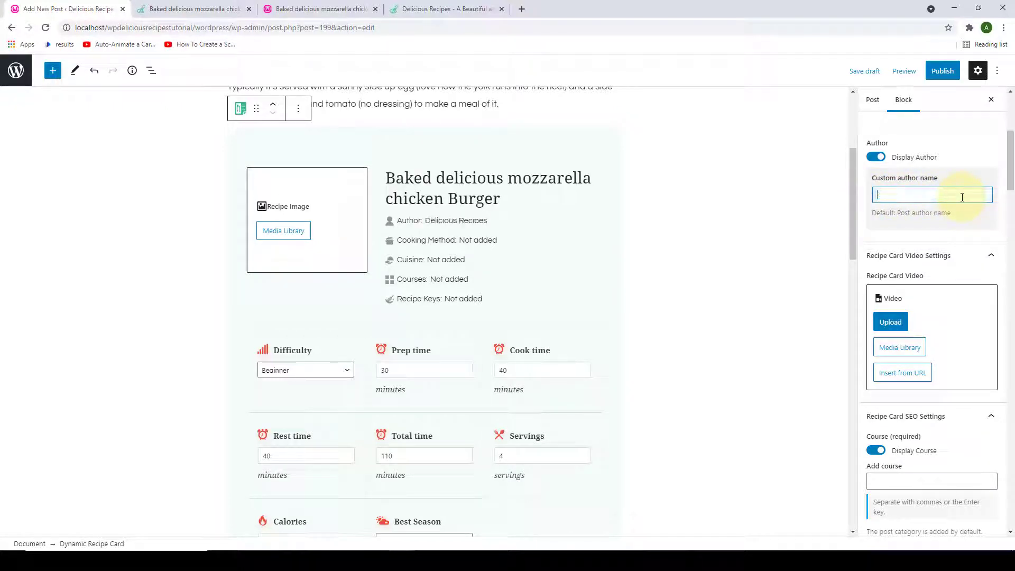
{"action": "left_click", "coordinate": [787, 231]}
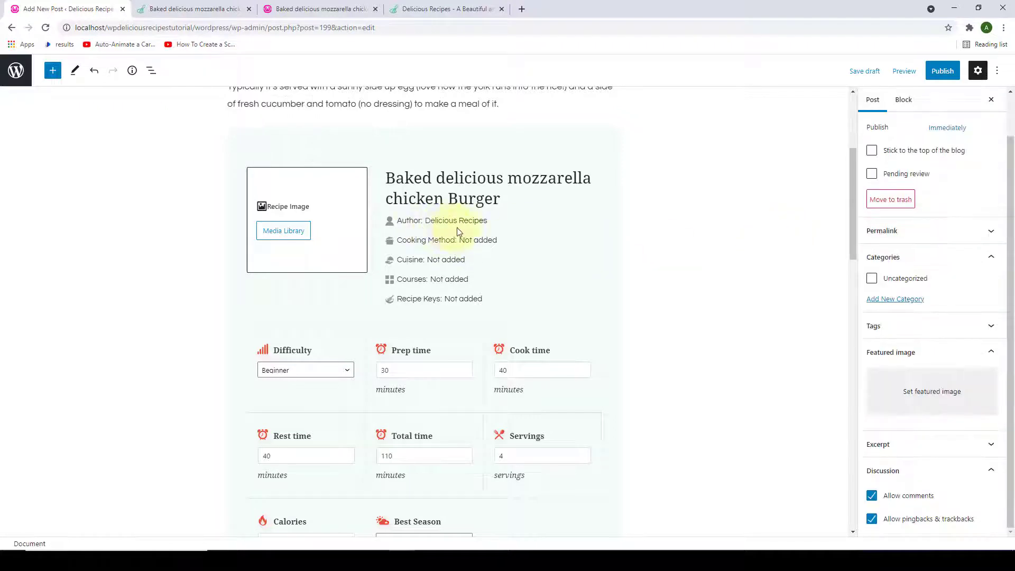
Set the burger photo pexels-rania-alhamed.jpg from the media library as the recipe card's image
{"action": "left_click", "coordinate": [535, 230]}
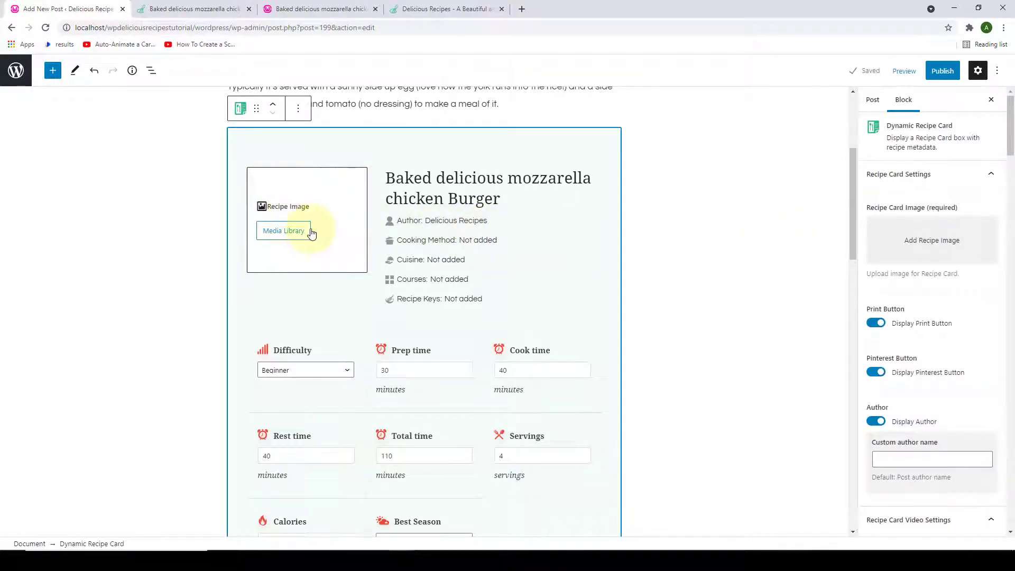
{"action": "left_click", "coordinate": [286, 233]}
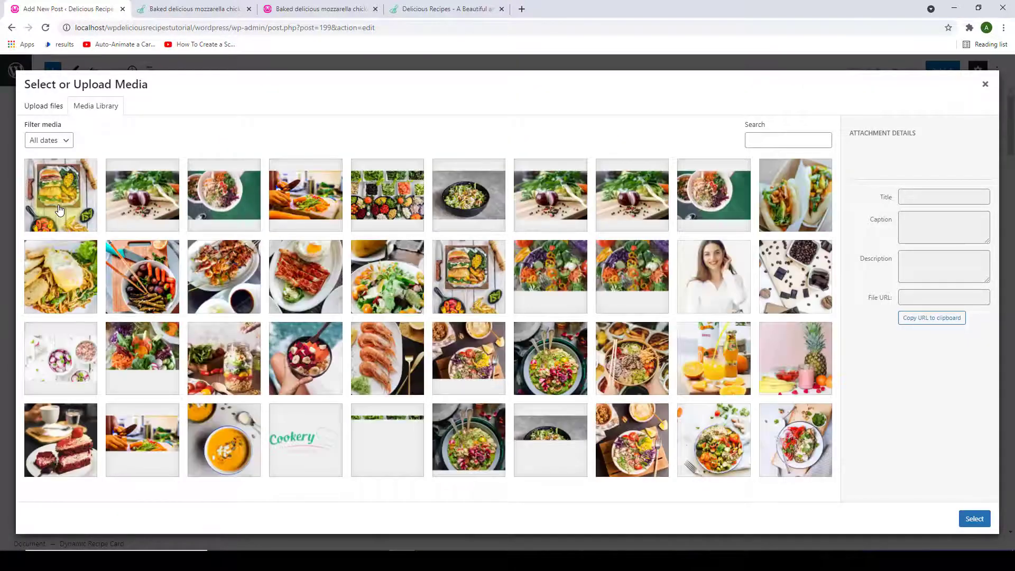
{"action": "left_click", "coordinate": [74, 189]}
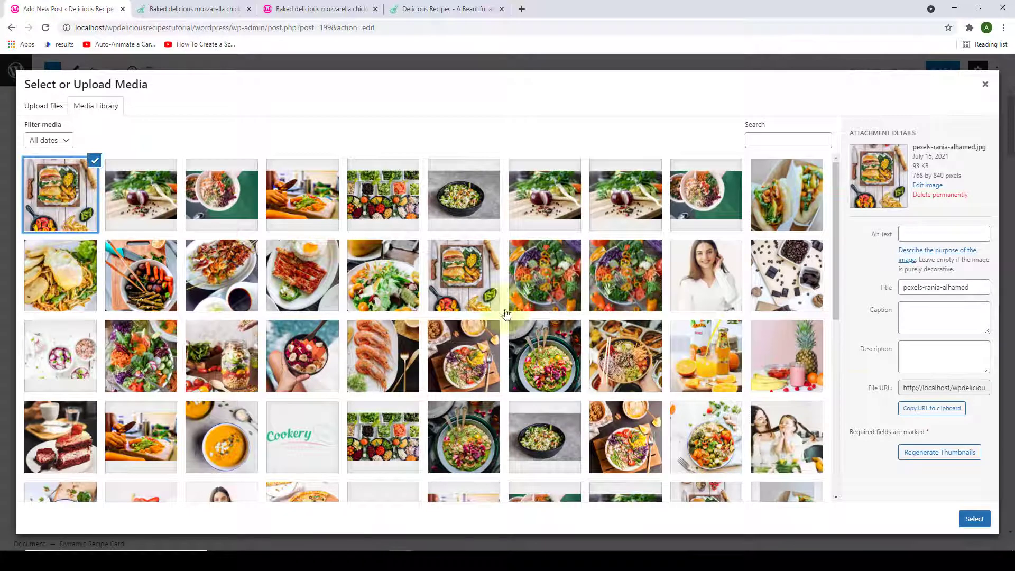
{"action": "left_click", "coordinate": [974, 519]}
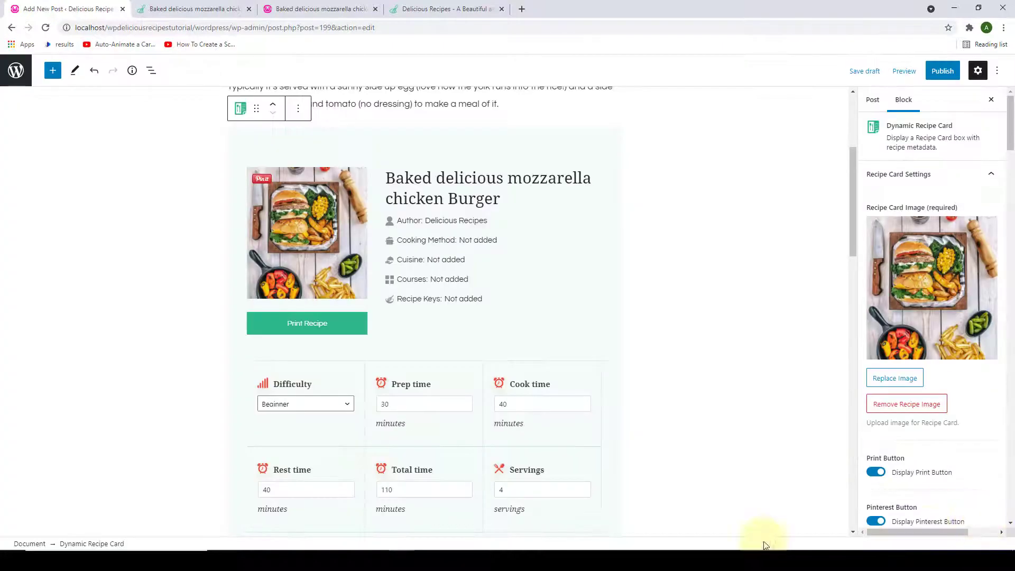
Add Baking, Frying and Roasting as the recipe card's cooking methods
{"action": "scroll", "coordinate": [317, 198], "scroll_direction": "down", "scroll_amount": 1}
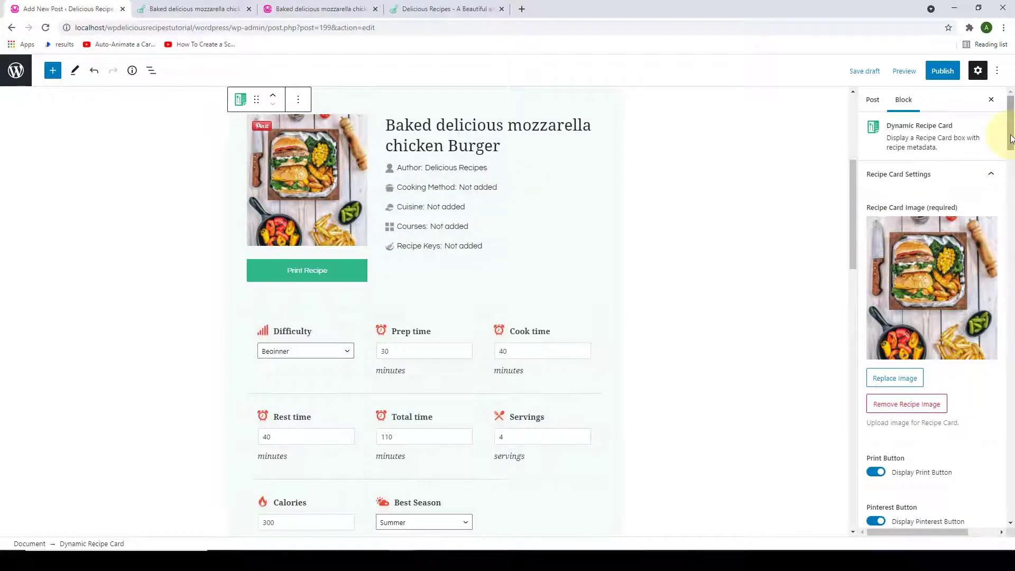
{"action": "left_click_drag", "start_coordinate": [1011, 139], "coordinate": [1011, 227]}
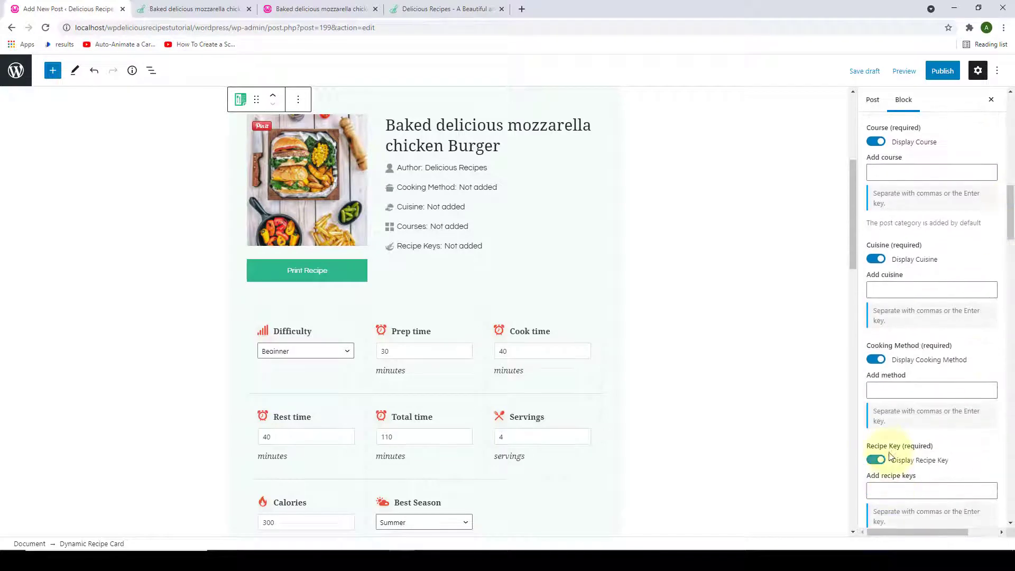
{"action": "left_click", "coordinate": [894, 394]}
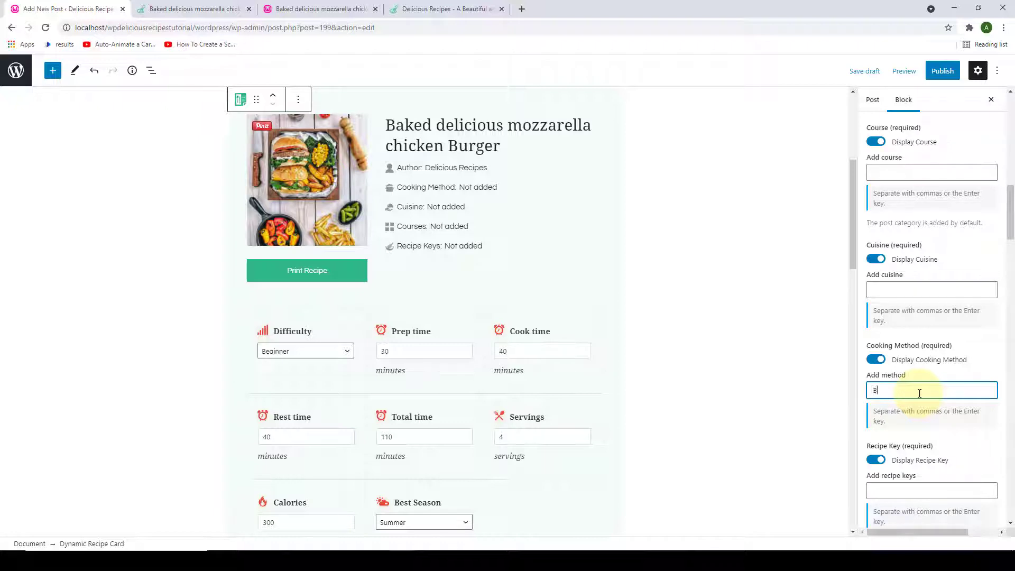
{"action": "type", "text": "Baking"}
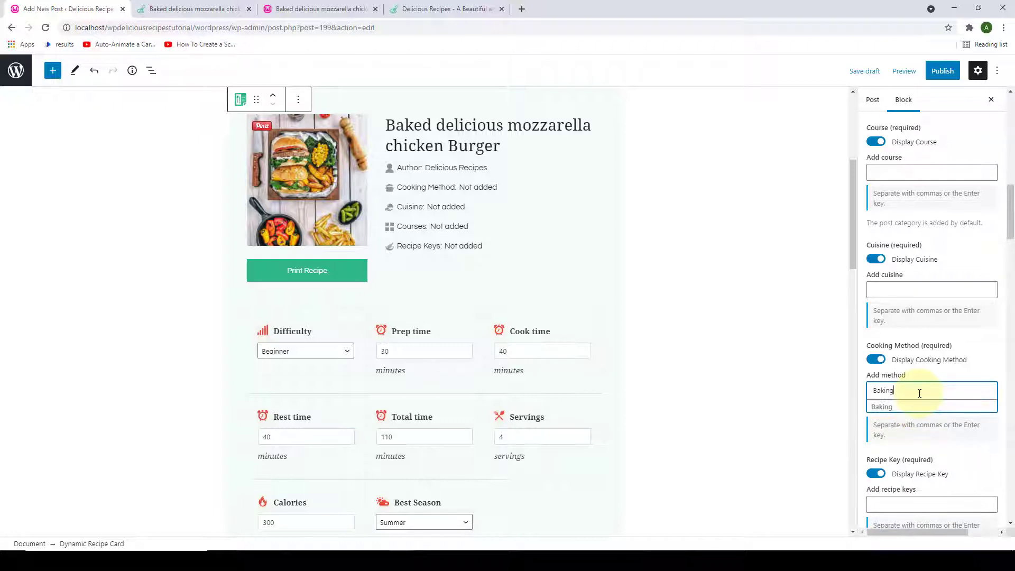
{"action": "left_click", "coordinate": [887, 415]}
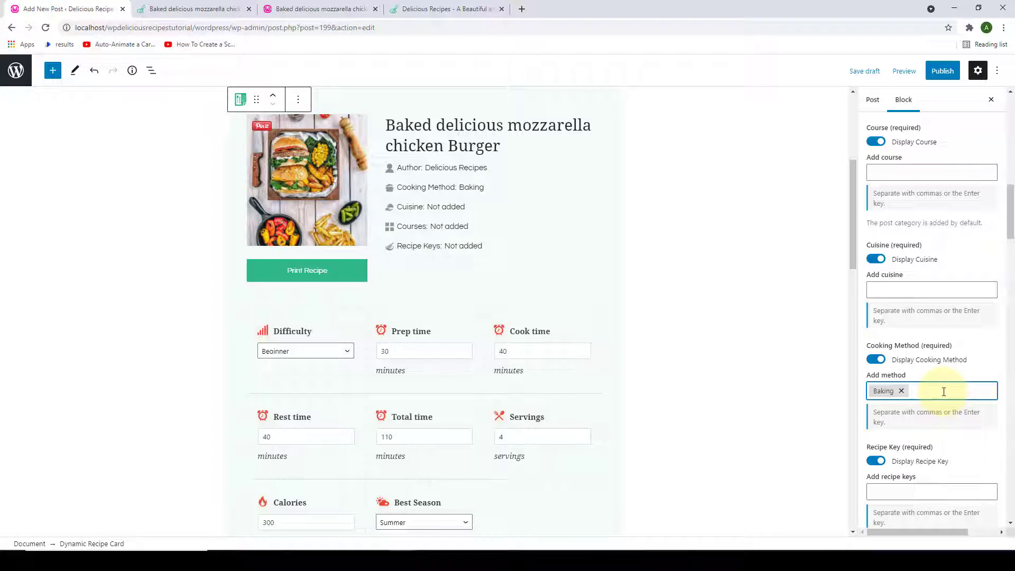
{"action": "type", "text": "Frying"}
{"action": "key", "text": "Return"}
{"action": "type", "text": "Roastin"}
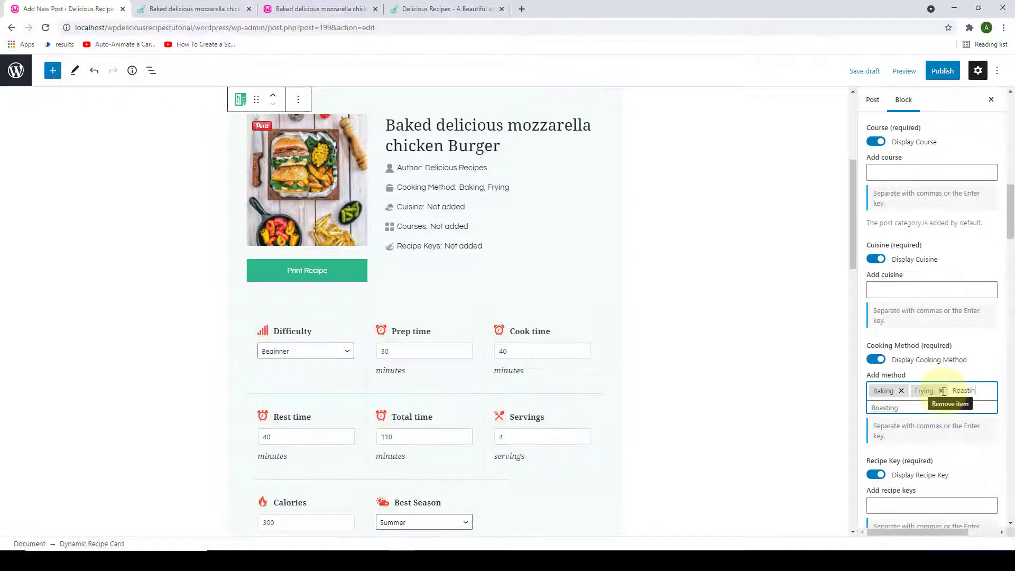
{"action": "type", "text": "g"}
{"action": "key", "text": "Return"}
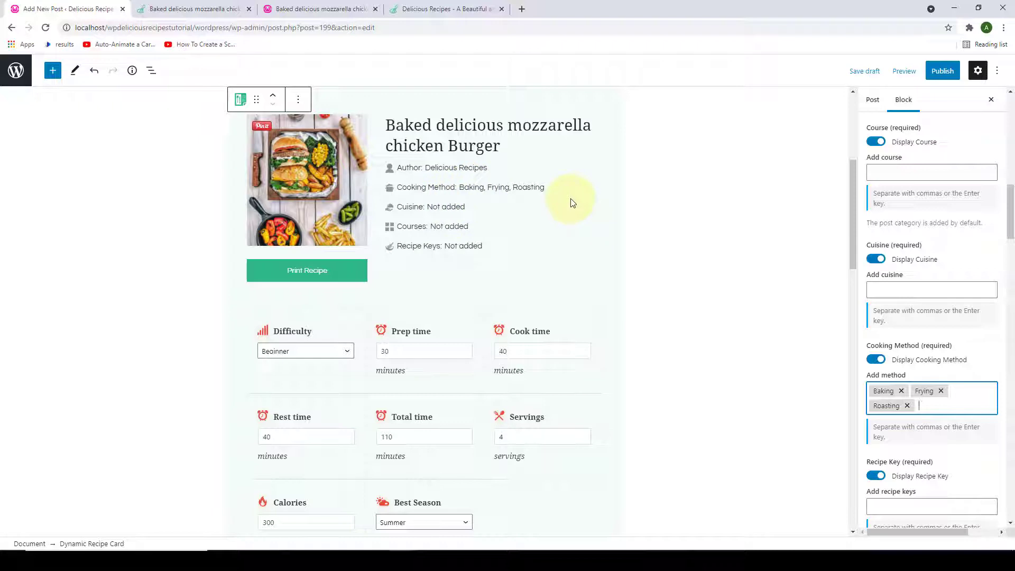
Add French as the recipe card's cuisine
{"action": "left_click", "coordinate": [930, 293]}
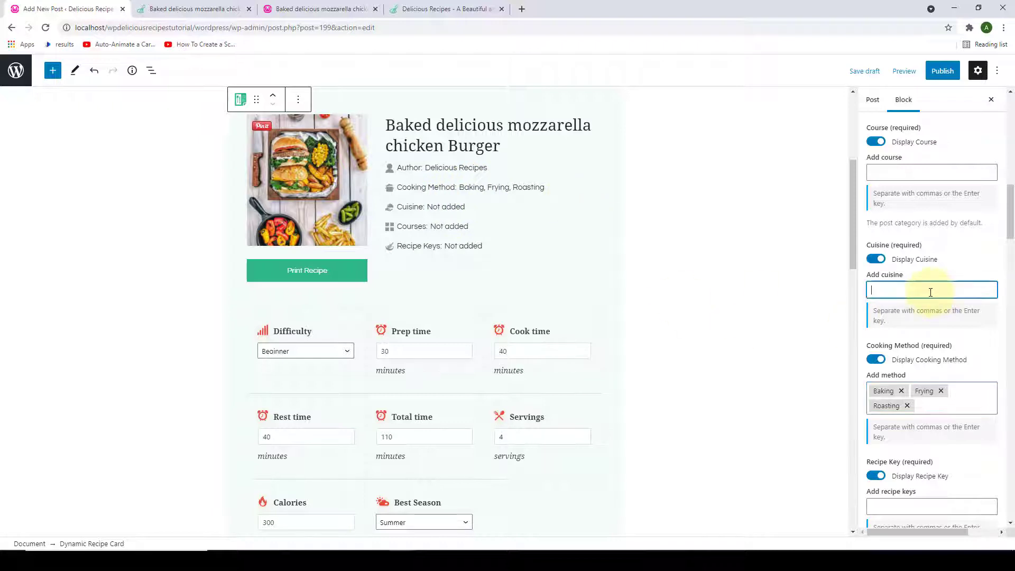
{"action": "type", "text": "French"}
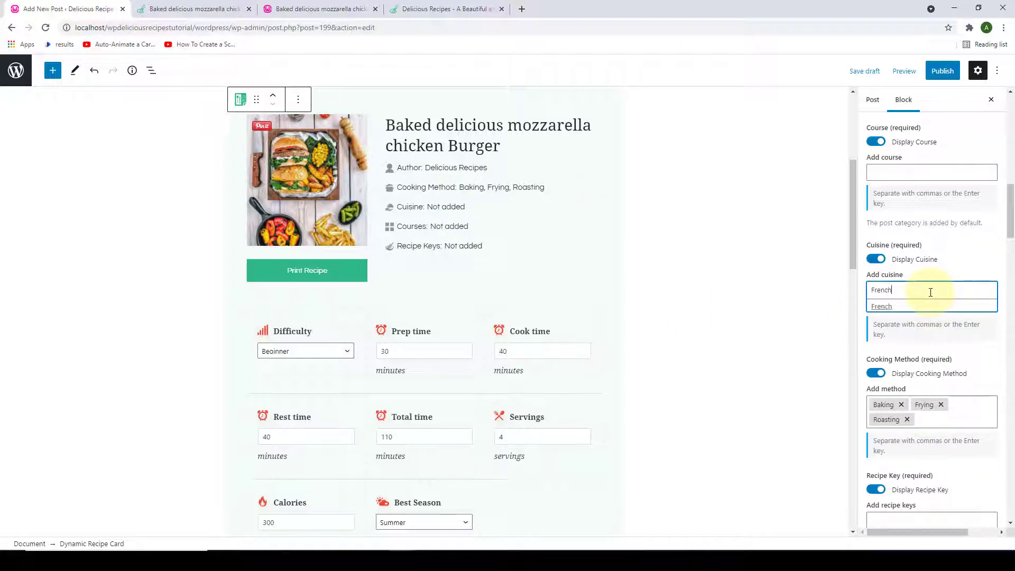
{"action": "type", "text": "'"}
{"action": "key", "text": "BackSpace"}
{"action": "key", "text": "Return"}
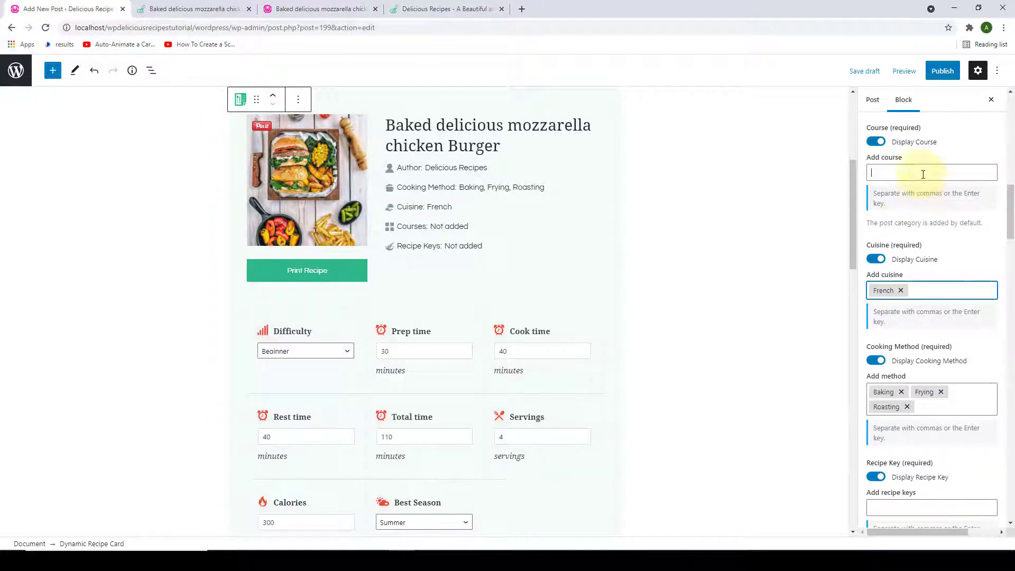
Add Breakfast as the recipe card's course
{"action": "left_click", "coordinate": [923, 173]}
{"action": "type", "text": "B"}
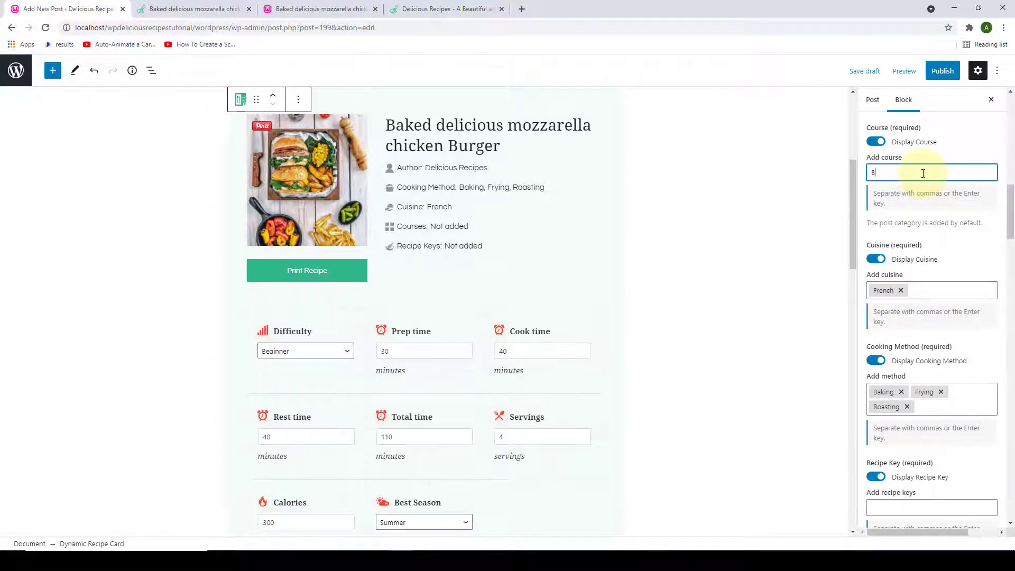
{"action": "type", "text": "reak"}
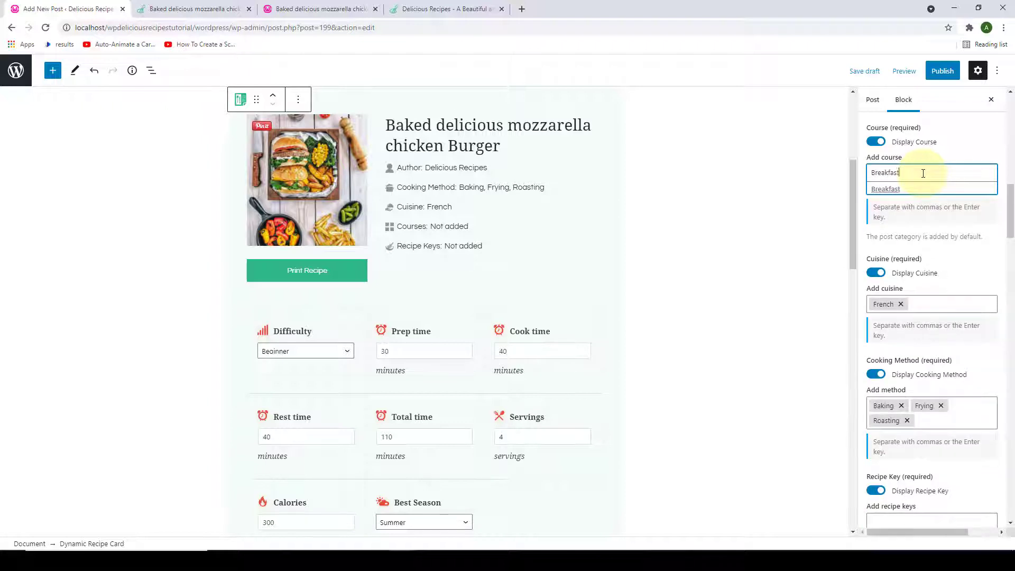
{"action": "type", "text": "fast"}
{"action": "key", "text": "Return"}
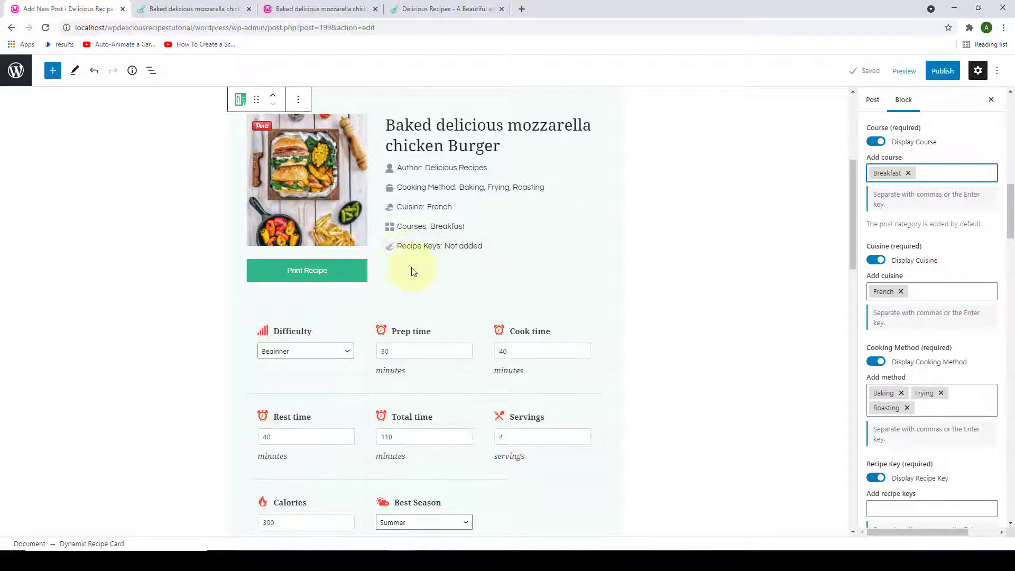
Add Gluten Free and Vegan as the recipe card's recipe keys
{"action": "scroll", "coordinate": [923, 254], "scroll_direction": "down", "scroll_amount": 4}
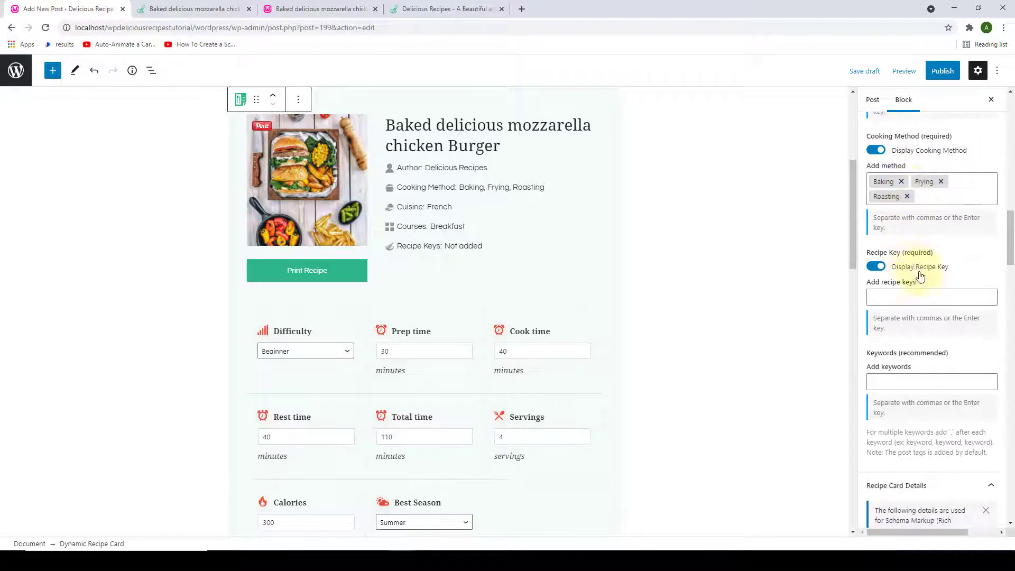
{"action": "scroll", "coordinate": [920, 276], "scroll_direction": "up", "scroll_amount": 1}
{"action": "left_click", "coordinate": [903, 334]}
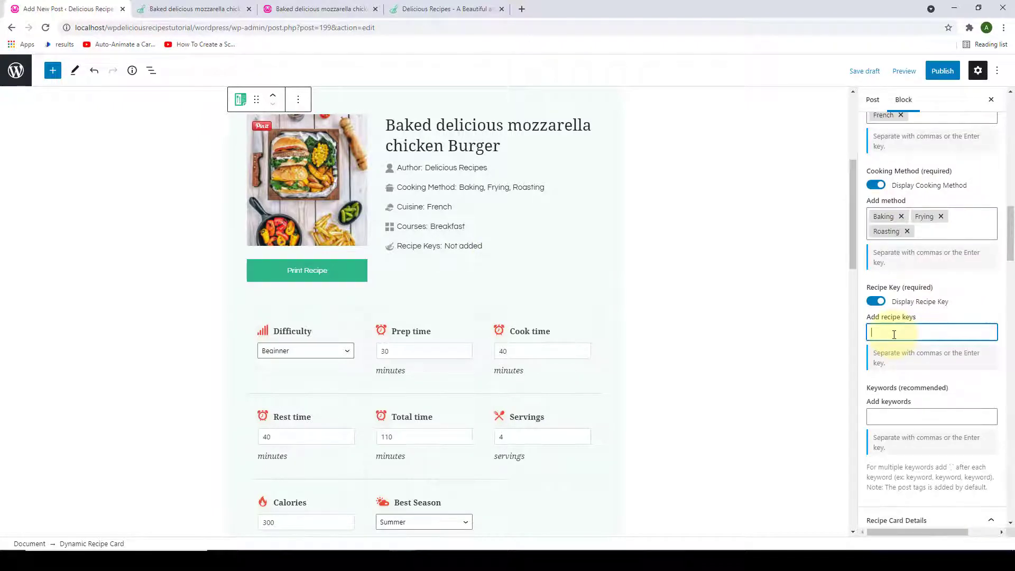
{"action": "type", "text": "Glu"}
{"action": "left_click", "coordinate": [898, 349]}
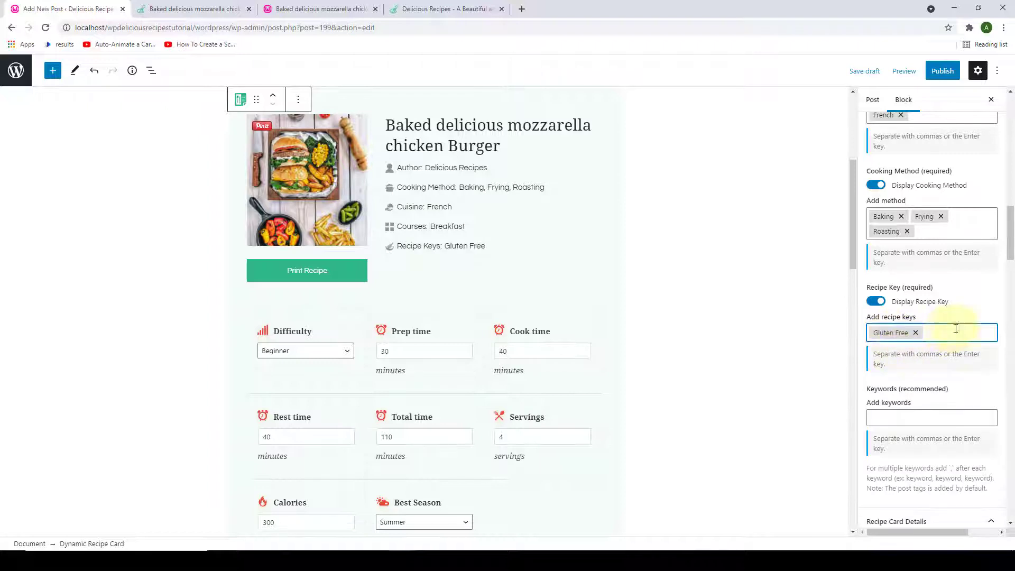
{"action": "type", "text": "ga"}
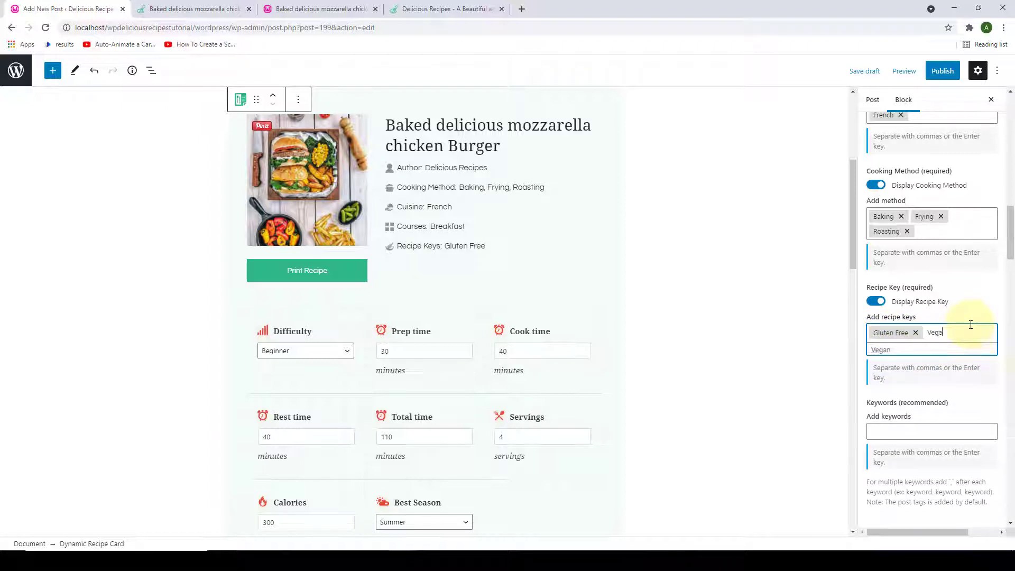
{"action": "type", "text": "n"}
{"action": "key", "text": "Return"}
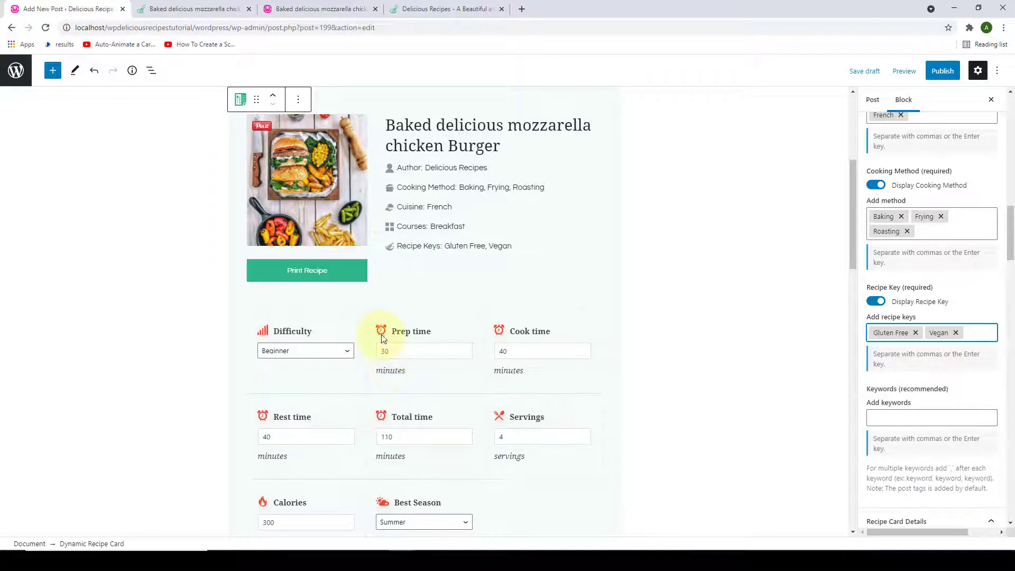
Set the recipe card's difficulty to Advanced
{"action": "scroll", "coordinate": [383, 338], "scroll_direction": "down", "scroll_amount": 3}
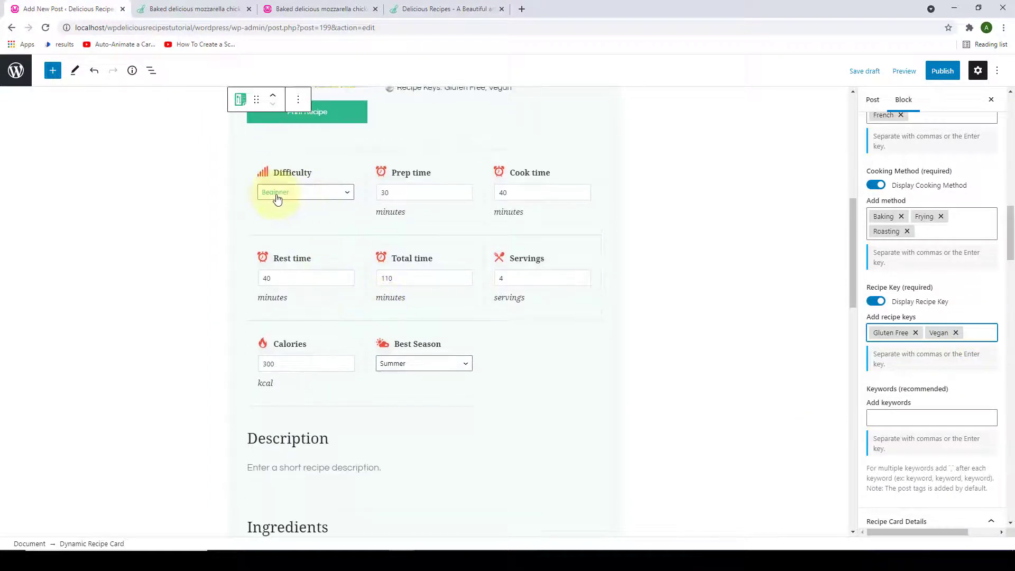
{"action": "left_click", "coordinate": [311, 200]}
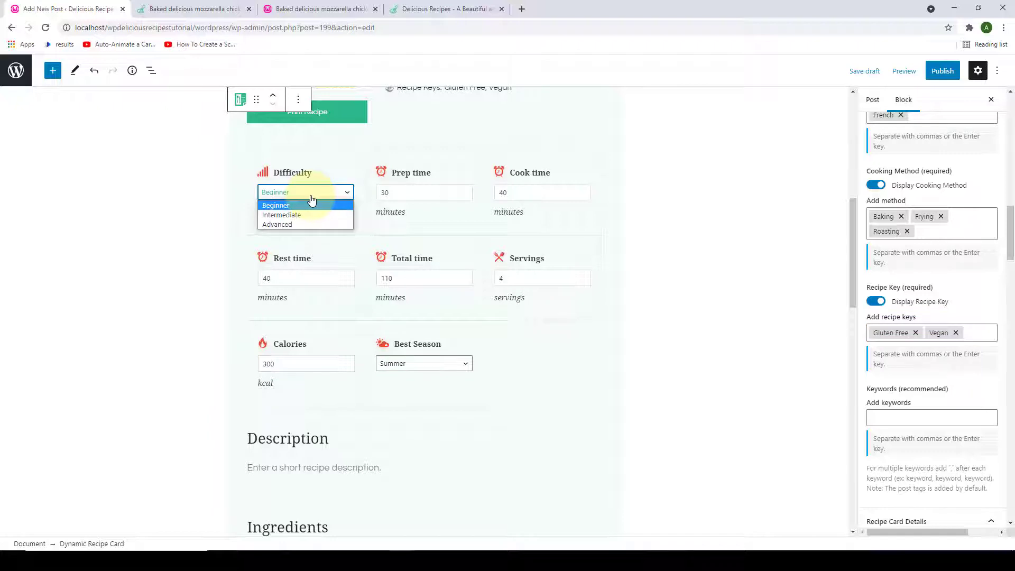
{"action": "left_click", "coordinate": [302, 224]}
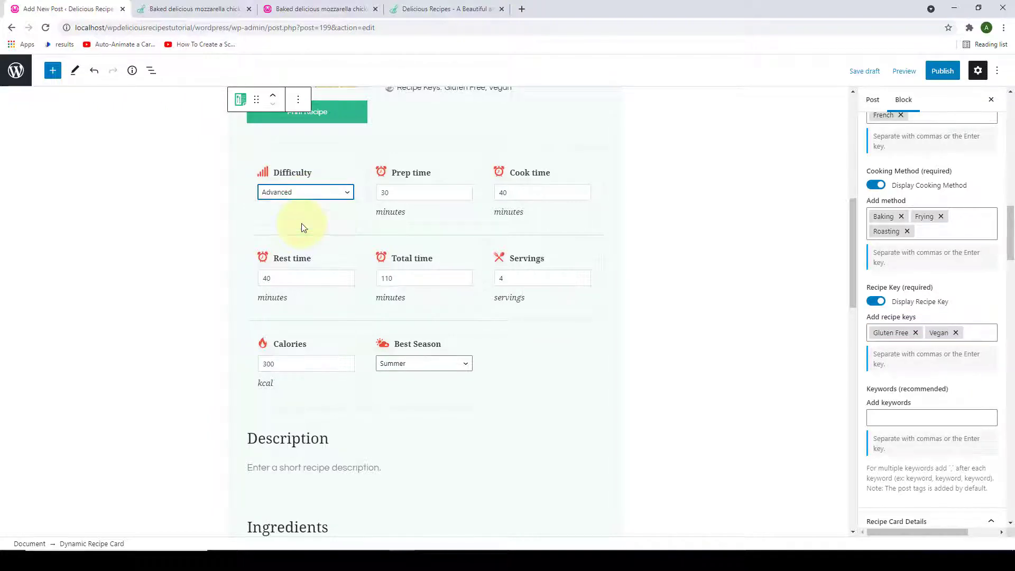
Set the recipe card's prep time, cook time and rest time to 60 minutes each
{"action": "left_click", "coordinate": [388, 193]}
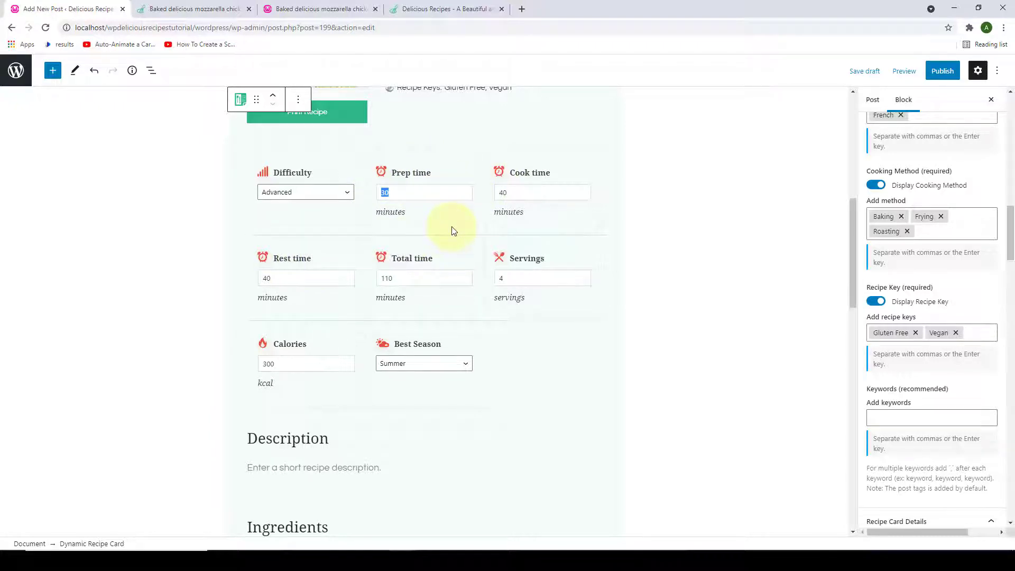
{"action": "type", "text": "60"}
{"action": "key", "text": "Tab"}
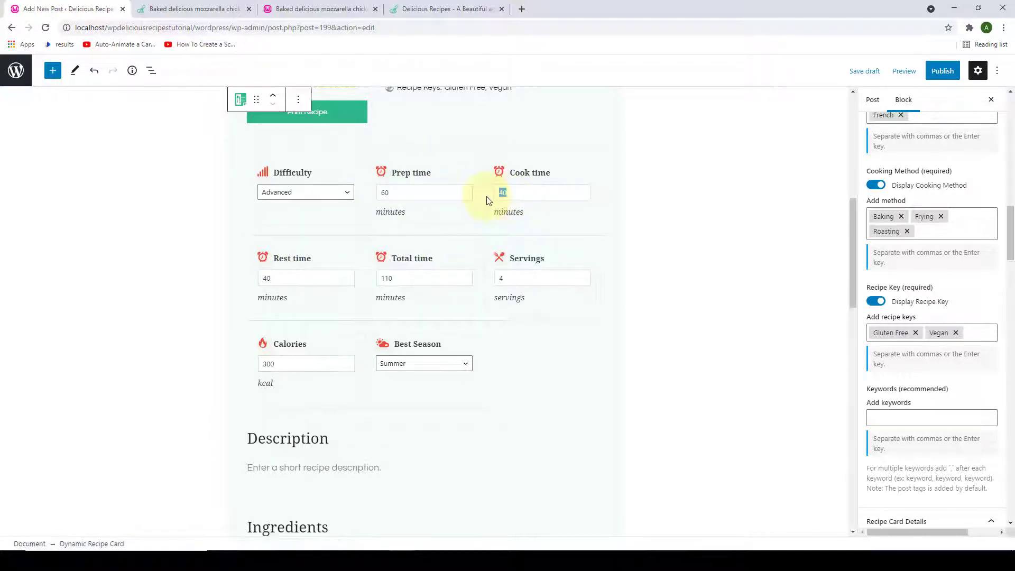
{"action": "type", "text": "60"}
{"action": "key", "text": "Tab"}
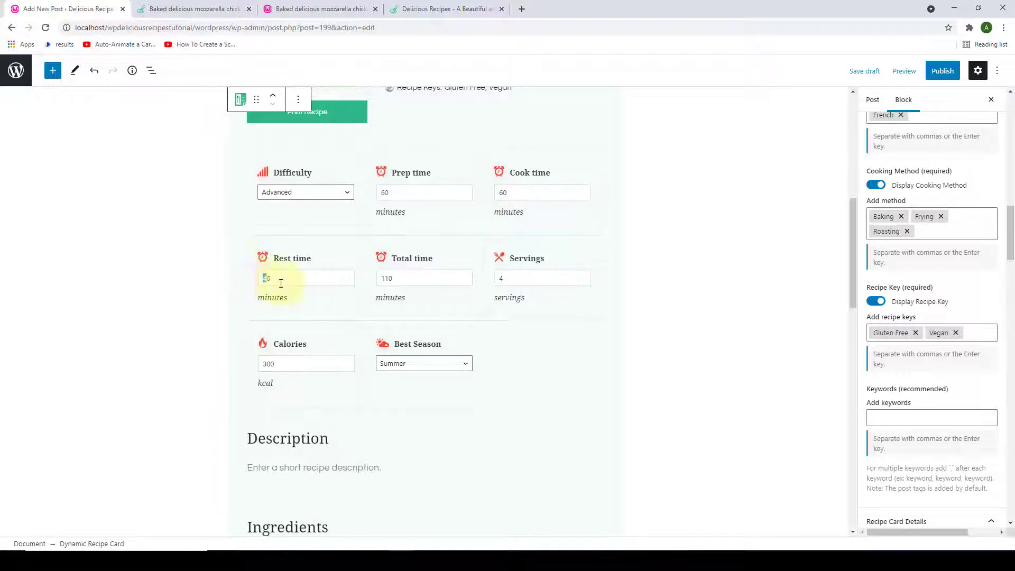
{"action": "left_click_drag", "start_coordinate": [281, 283], "coordinate": [261, 283]}
{"action": "type", "text": "60"}
Recalculate the recipe card's total time from its prep, cook and rest times
{"action": "scroll", "coordinate": [970, 226], "scroll_direction": "down", "scroll_amount": 7}
{"action": "scroll", "coordinate": [968, 259], "scroll_direction": "down", "scroll_amount": 9}
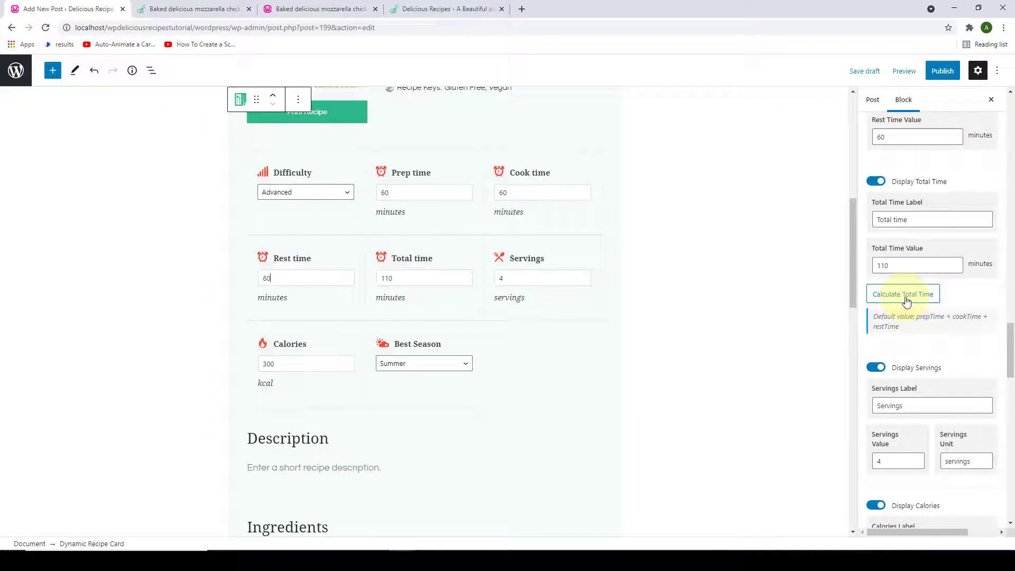
{"action": "left_click", "coordinate": [906, 299]}
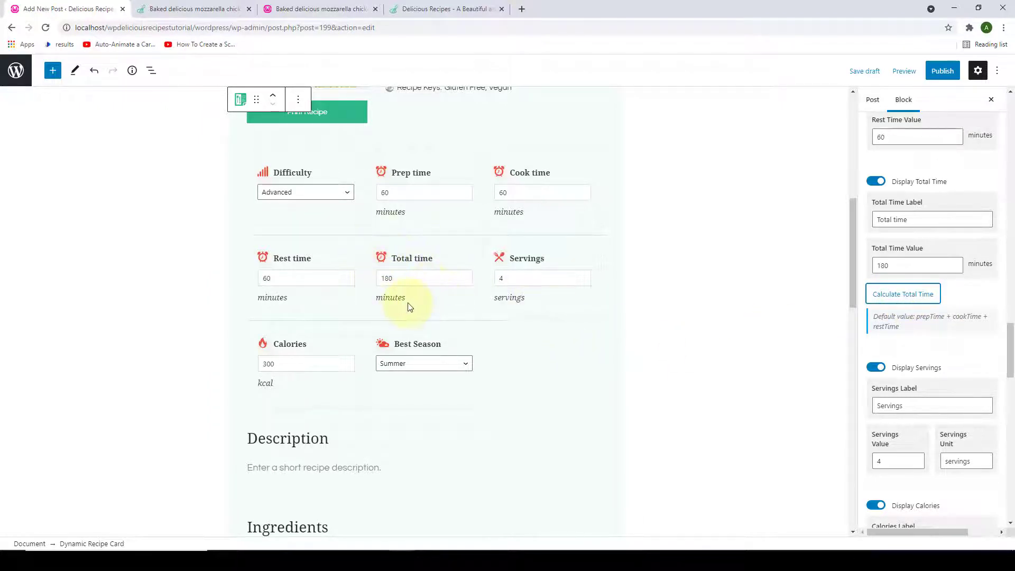
Set the recipe card's number of servings to 12
{"action": "left_click_drag", "start_coordinate": [513, 276], "coordinate": [490, 280]}
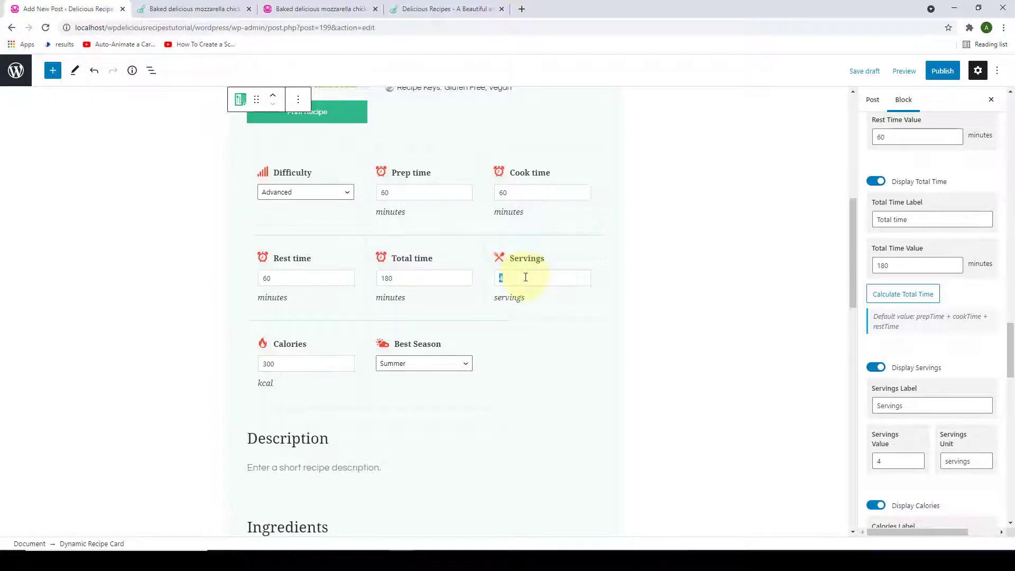
{"action": "type", "text": "12"}
{"action": "scroll", "coordinate": [250, 354], "scroll_direction": "down", "scroll_amount": 1}
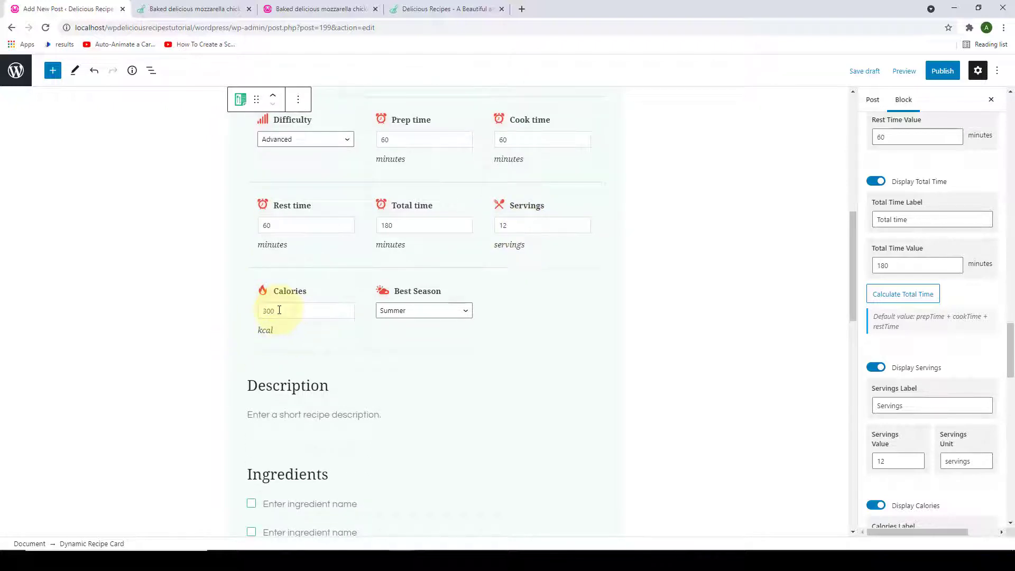
Set the recipe card's calories to 1000 kcal and its best season to Suitable throughout the year
{"action": "key", "text": "BackSpace"}
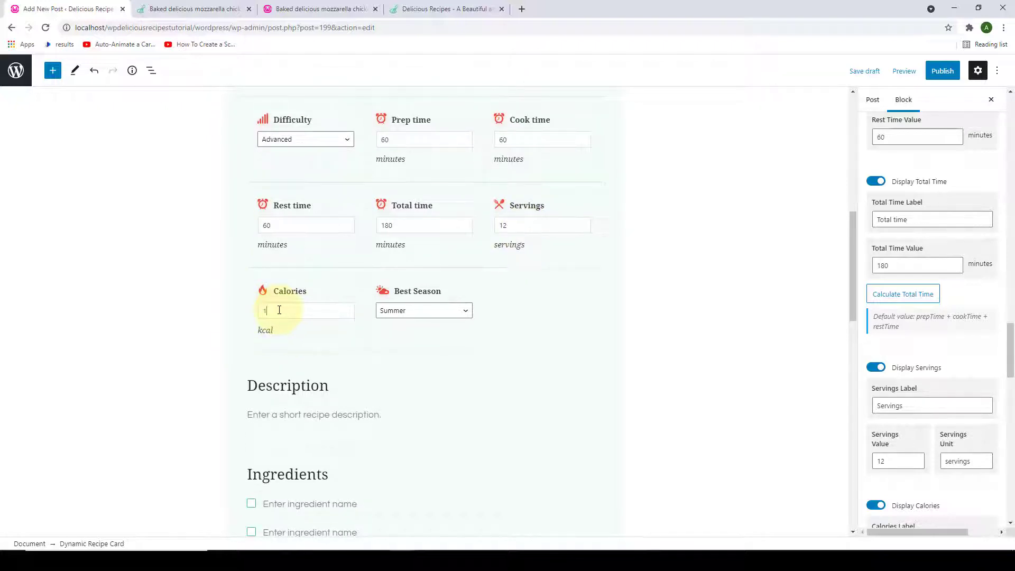
{"action": "scroll", "coordinate": [453, 302], "scroll_direction": "down", "scroll_amount": 2}
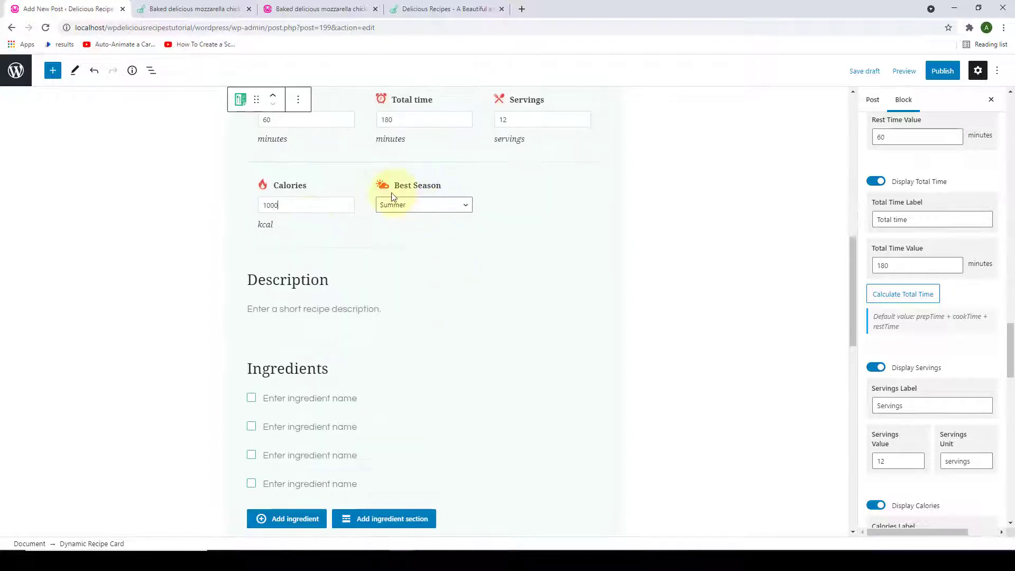
{"action": "left_click", "coordinate": [460, 205]}
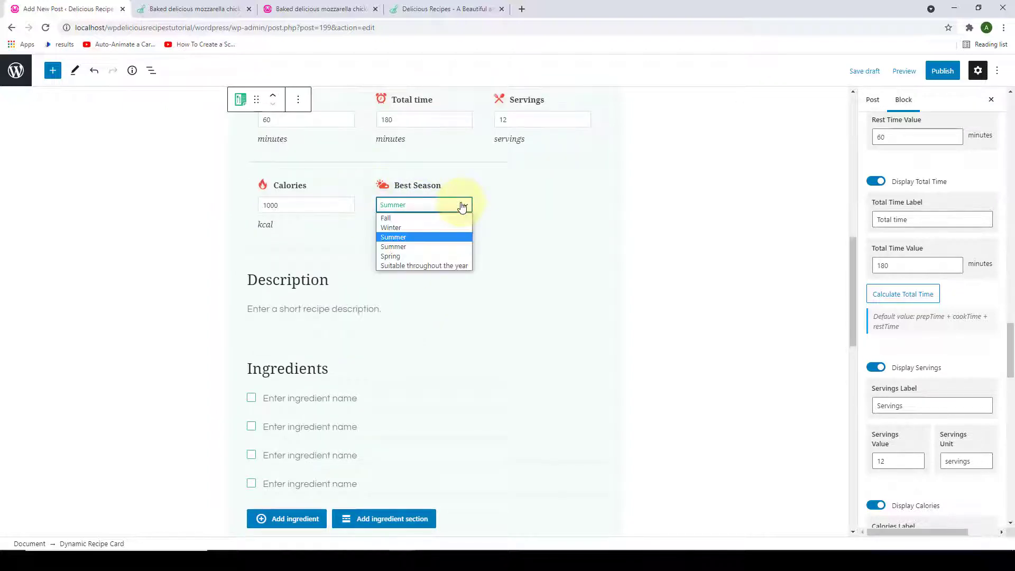
{"action": "left_click", "coordinate": [412, 265]}
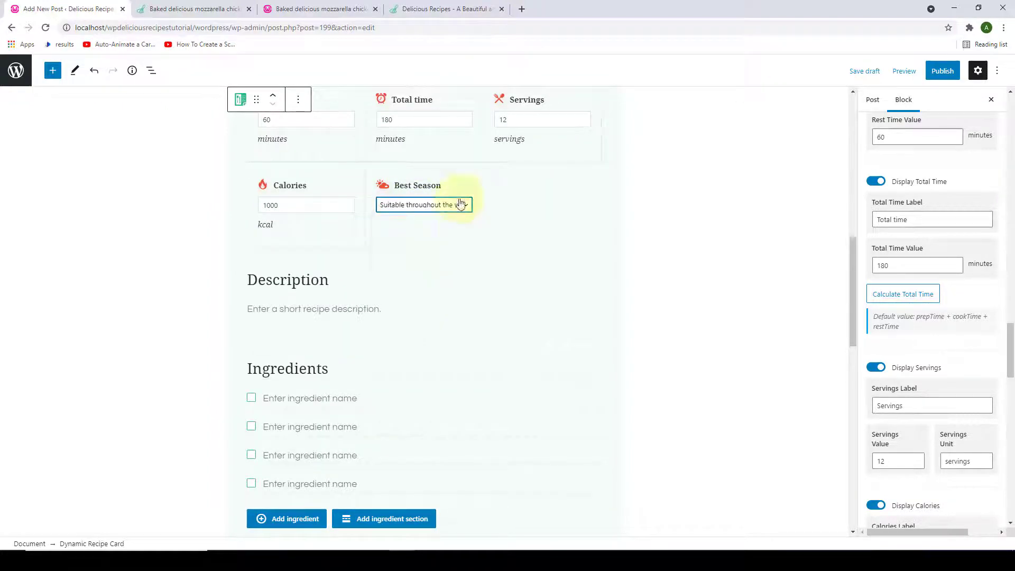
Copy the full description paragraph about bean salad from the recipe card on the demo recipe page
{"action": "scroll", "coordinate": [280, 301], "scroll_direction": "down", "scroll_amount": 2}
{"action": "left_click", "coordinate": [301, 204]}
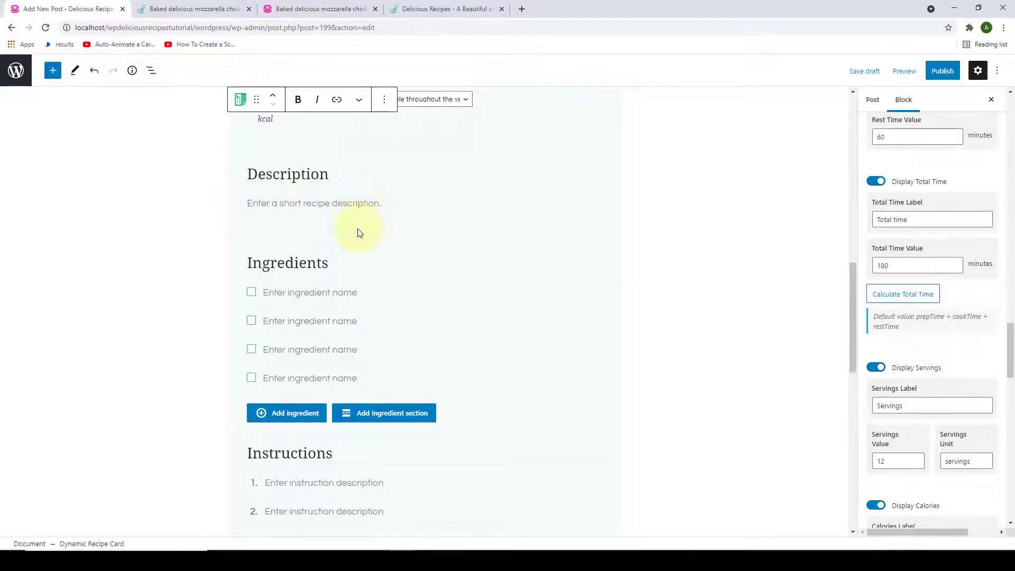
{"action": "left_click", "coordinate": [196, 8]}
{"action": "scroll", "coordinate": [441, 199], "scroll_direction": "up", "scroll_amount": 8}
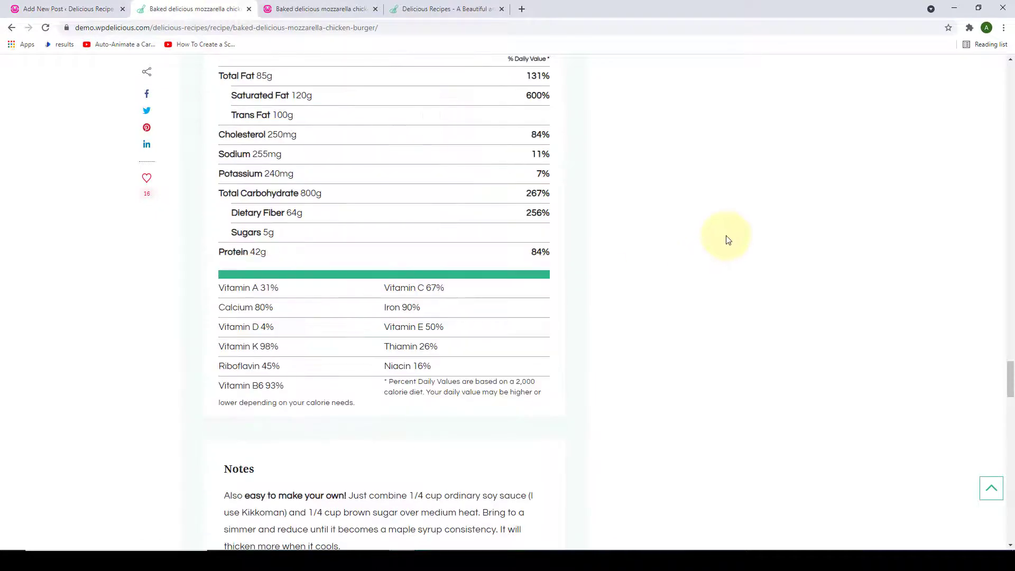
{"action": "left_click", "coordinate": [991, 488]}
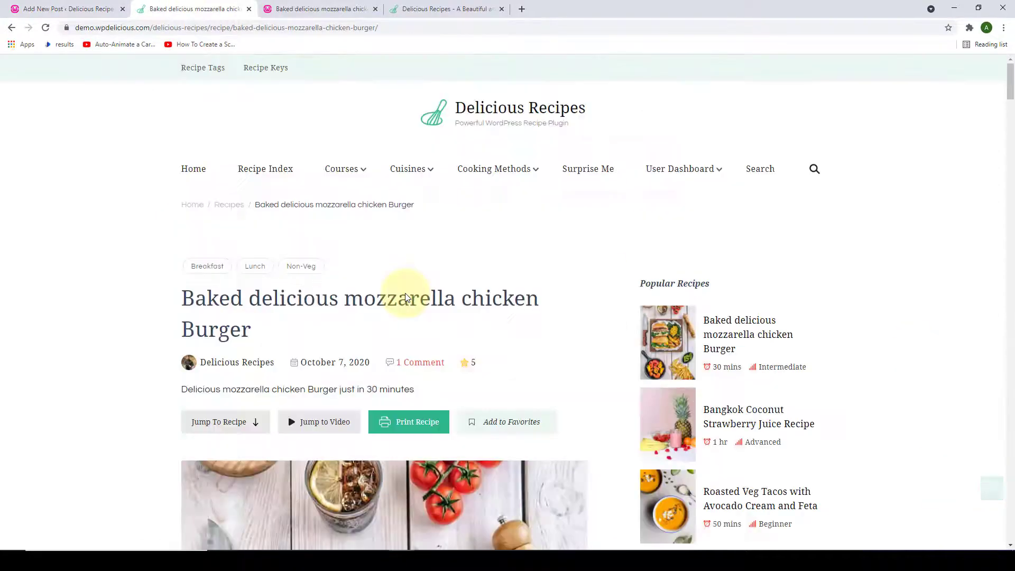
{"action": "scroll", "coordinate": [406, 298], "scroll_direction": "down", "scroll_amount": 15}
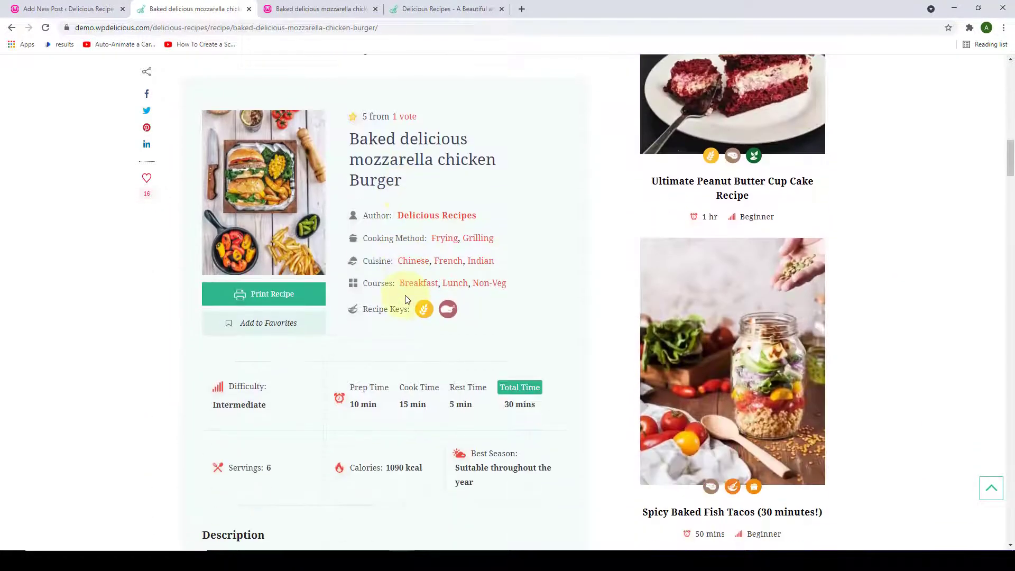
{"action": "scroll", "coordinate": [405, 295], "scroll_direction": "down", "scroll_amount": 8}
{"action": "left_click_drag", "start_coordinate": [405, 227], "coordinate": [167, 145]}
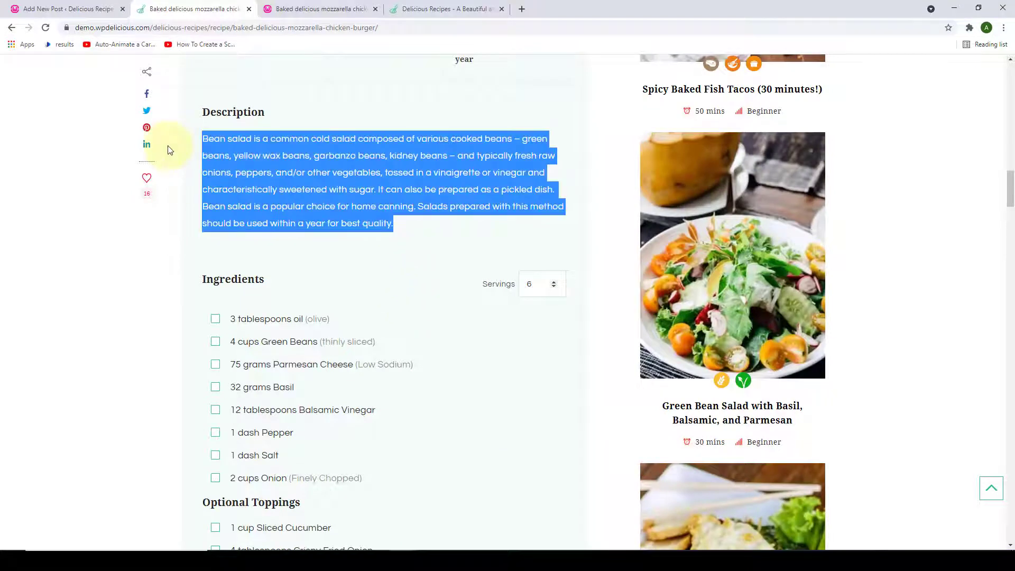
{"action": "right_click", "coordinate": [288, 142]}
{"action": "left_click", "coordinate": [307, 151]}
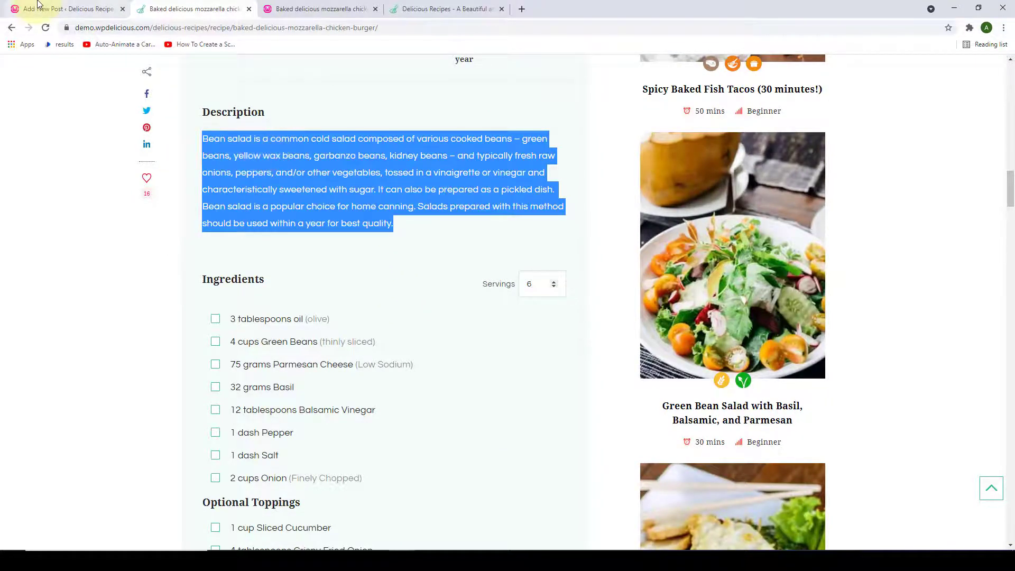
Paste the copied bean salad paragraph into the recipe card's empty description in the post editor
{"action": "left_click", "coordinate": [38, 5]}
{"action": "right_click", "coordinate": [282, 202]}
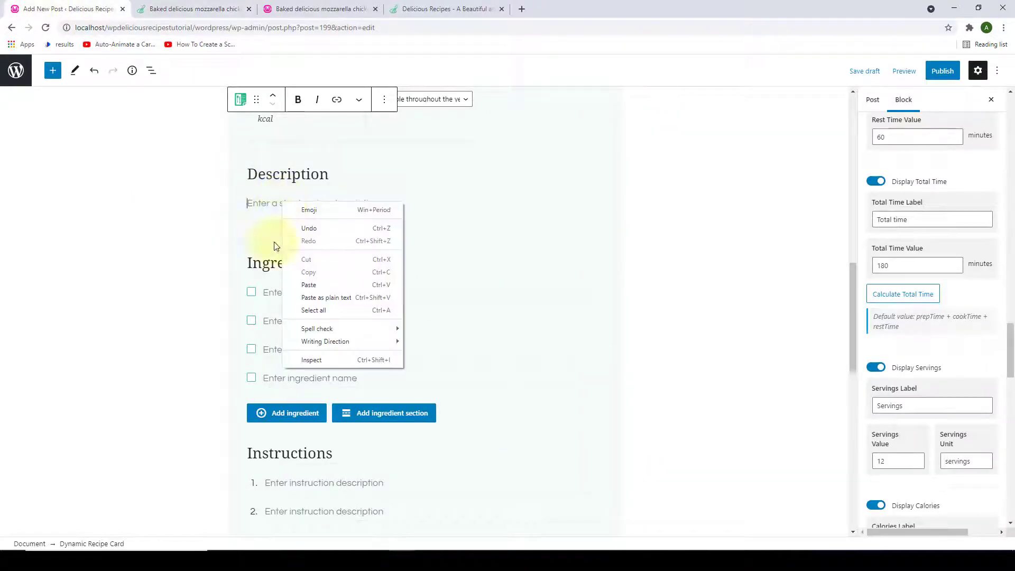
{"action": "left_click", "coordinate": [318, 285]}
Fill the first ingredient row with "3 tablespoons oil (olive)", copied from the demo recipe page's ingredient list
{"action": "scroll", "coordinate": [317, 284], "scroll_direction": "down", "scroll_amount": 4}
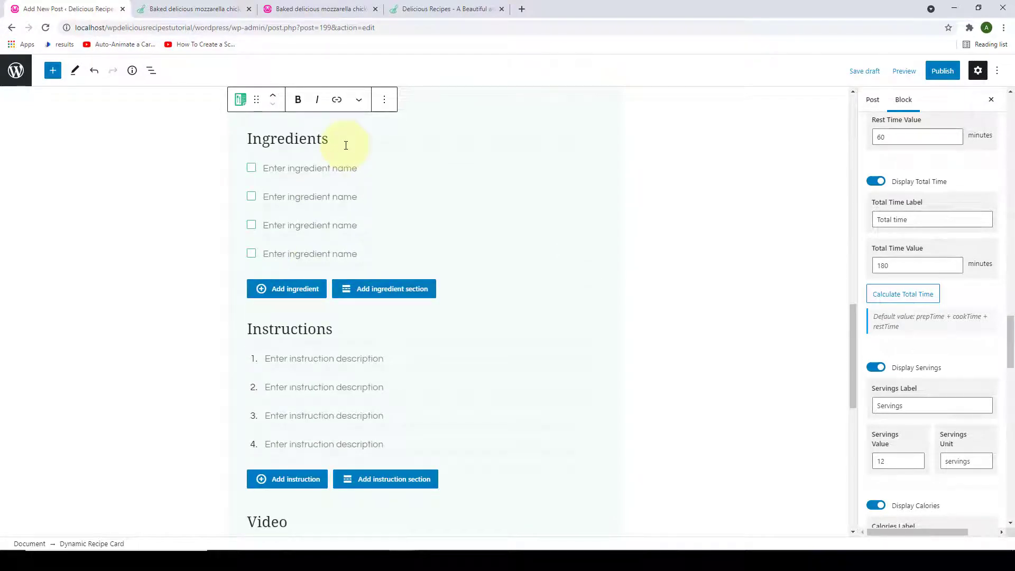
{"action": "left_click", "coordinate": [330, 174]}
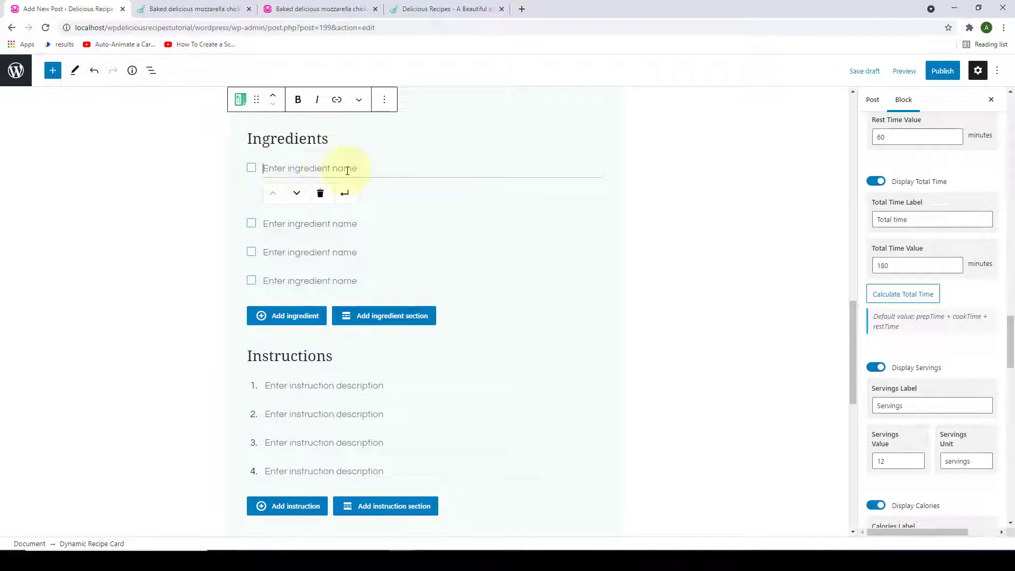
{"action": "left_click", "coordinate": [186, 7]}
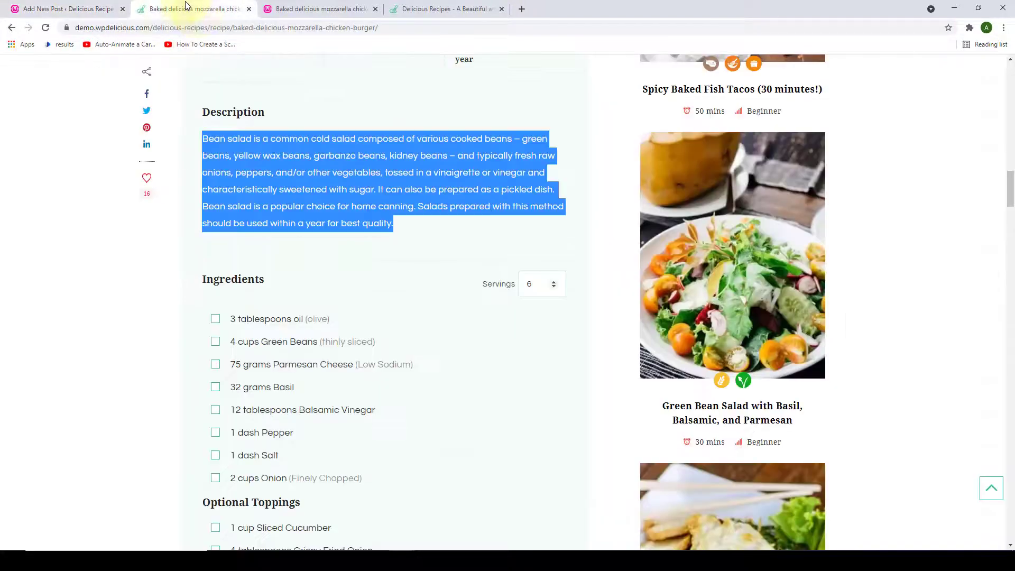
{"action": "left_click", "coordinate": [272, 201]}
{"action": "scroll", "coordinate": [283, 199], "scroll_direction": "down", "scroll_amount": 4}
{"action": "left_click_drag", "start_coordinate": [350, 108], "coordinate": [233, 109]}
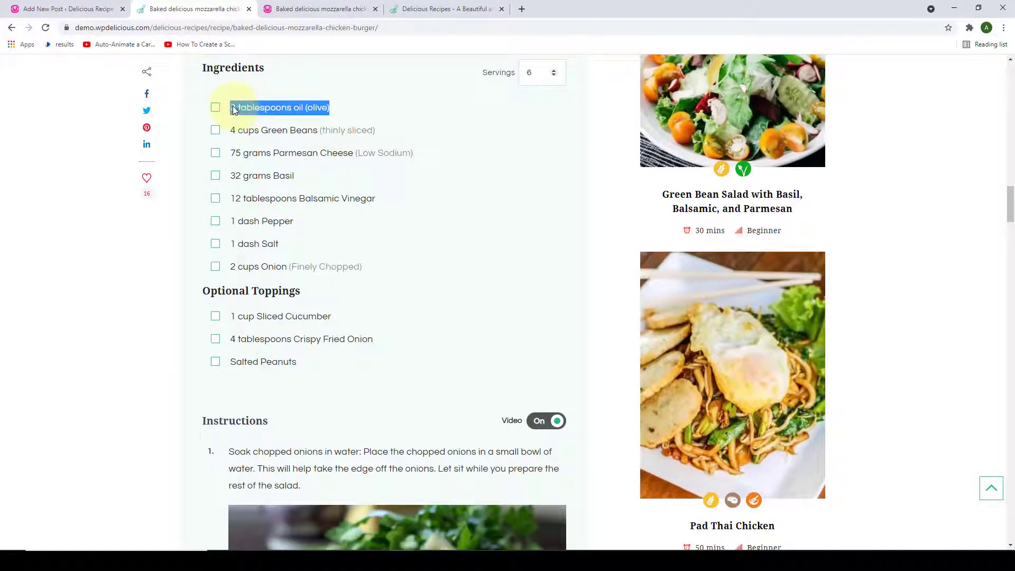
{"action": "right_click", "coordinate": [233, 110]}
{"action": "left_click", "coordinate": [249, 112]}
{"action": "key", "text": "ctrl+1"}
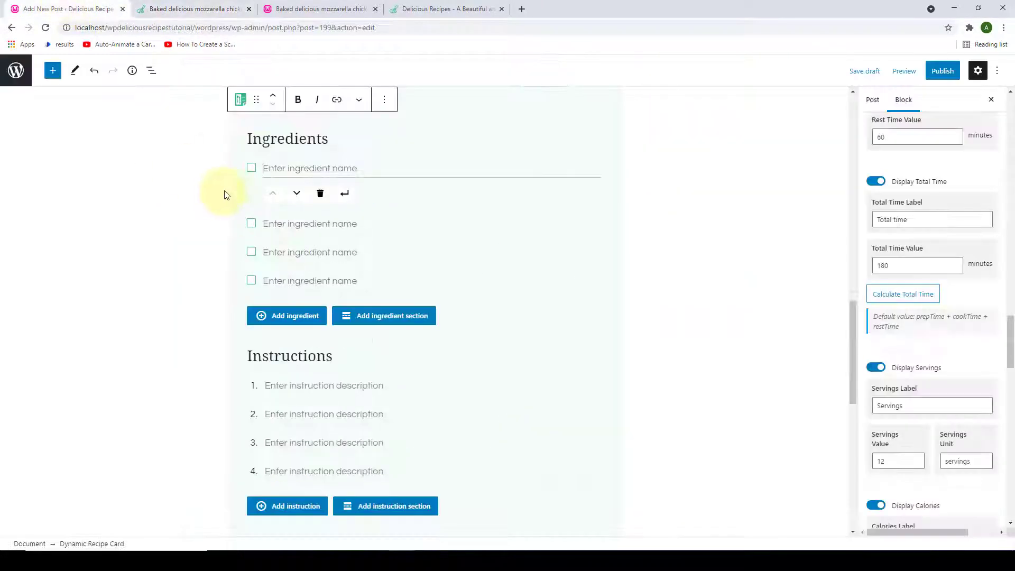
{"action": "right_click", "coordinate": [280, 175]}
{"action": "left_click", "coordinate": [324, 256]}
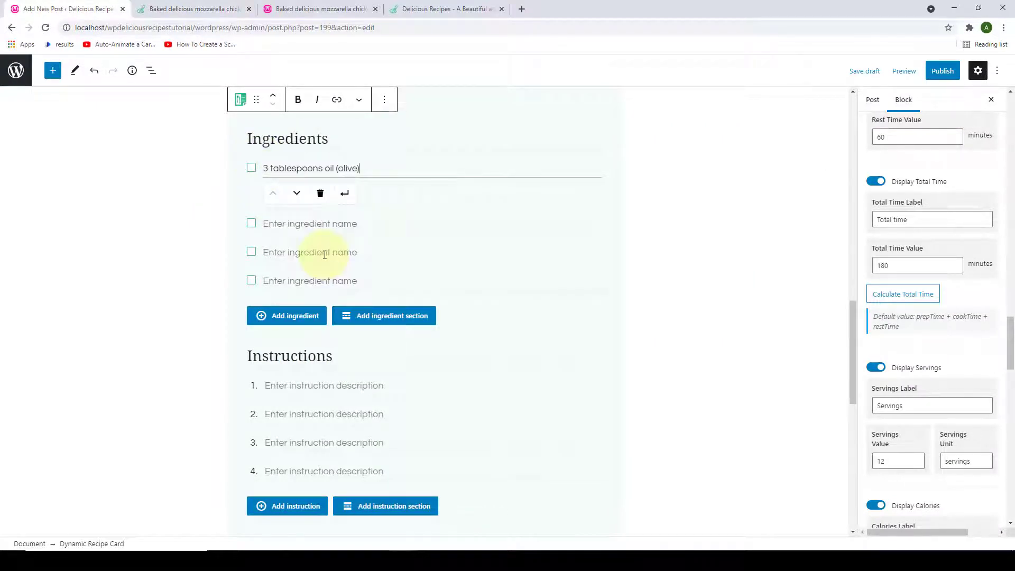
Insert an ingredient row below the olive oil and fill it with "4 cups Green Beans (thinly sliced)" copied from the demo page
{"action": "left_click", "coordinate": [345, 193]}
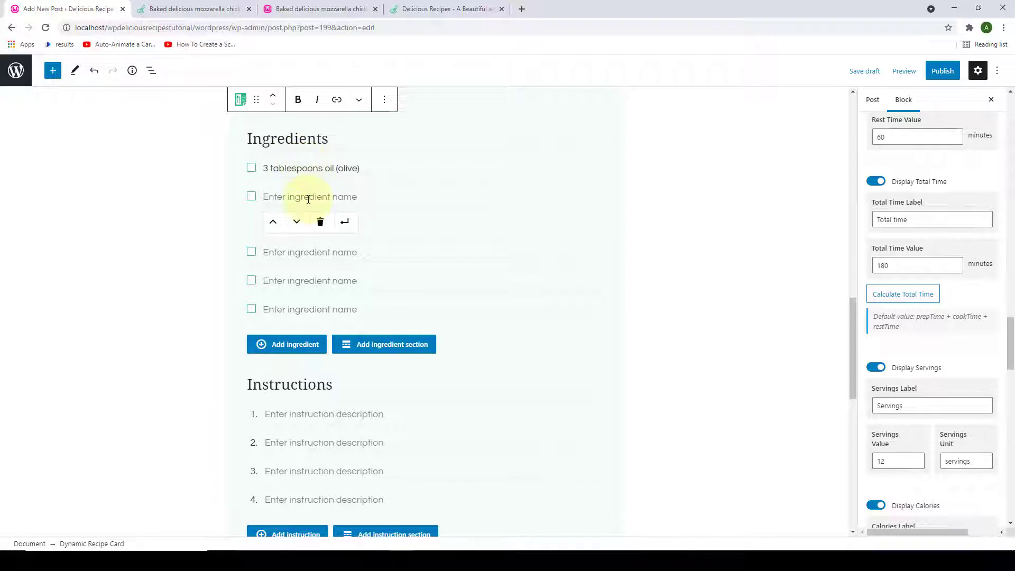
{"action": "key", "text": "ctrl+Tab"}
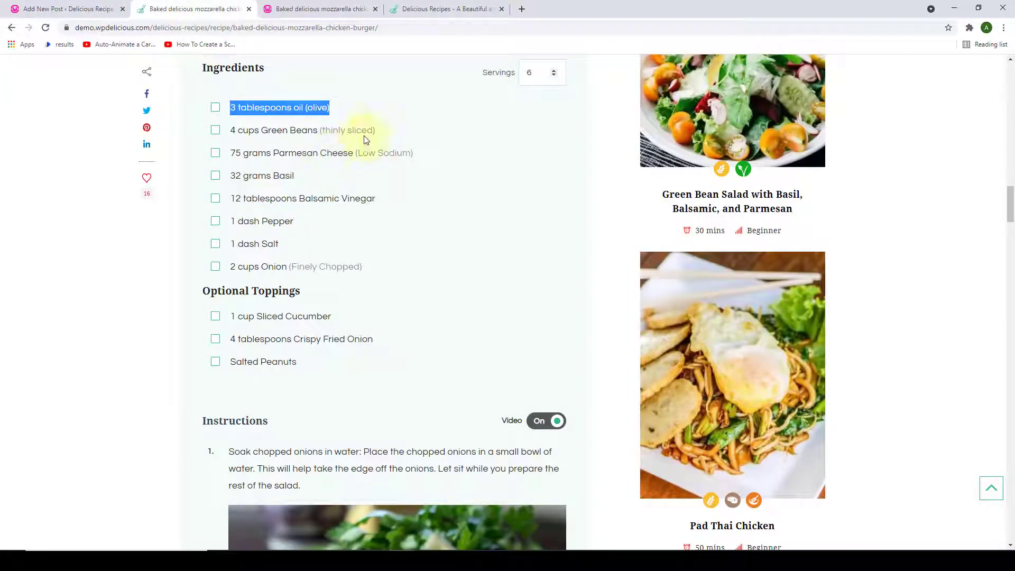
{"action": "left_click_drag", "start_coordinate": [377, 132], "coordinate": [230, 133]}
{"action": "right_click", "coordinate": [253, 132]}
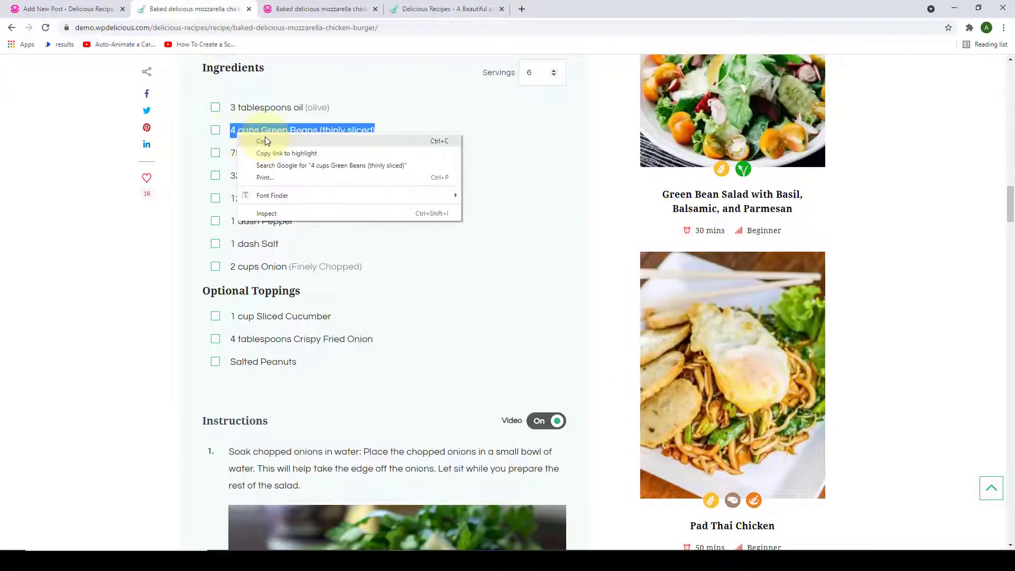
{"action": "left_click", "coordinate": [272, 141]}
{"action": "left_click", "coordinate": [68, 7]}
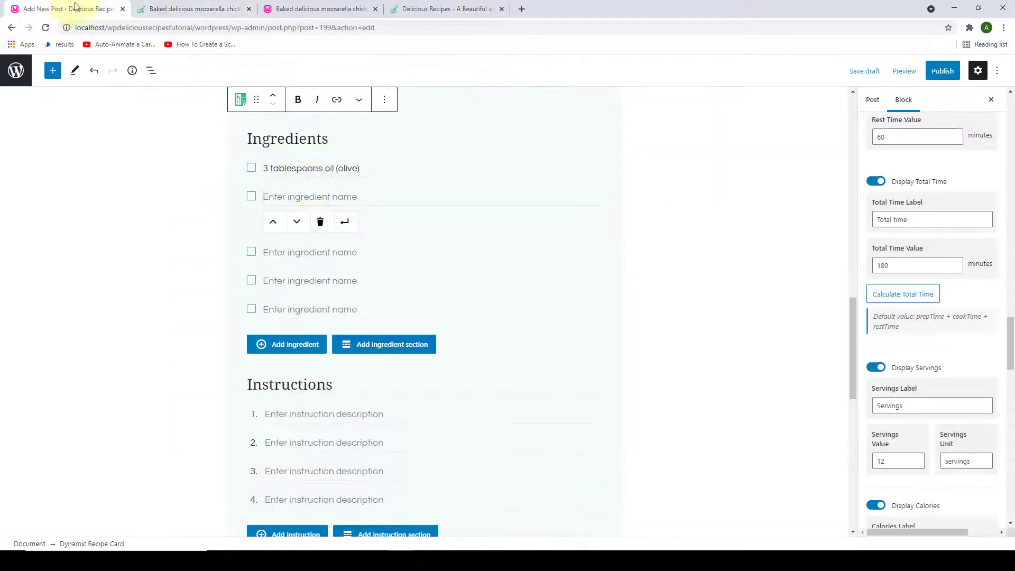
{"action": "right_click", "coordinate": [313, 197]}
{"action": "left_click", "coordinate": [351, 282]}
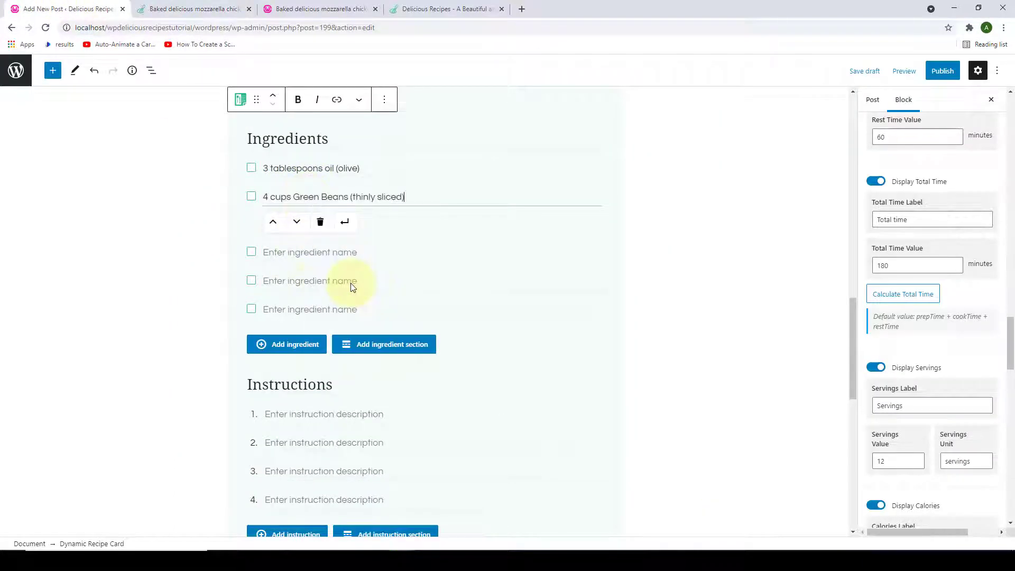
Fill the remaining three ingredient rows with "75 grams Parmesan Cheese (Low Sodium)", "32 grams Basil" and "12 tablespoons Balsamic Vinegar"
{"action": "right_click", "coordinate": [297, 259]}
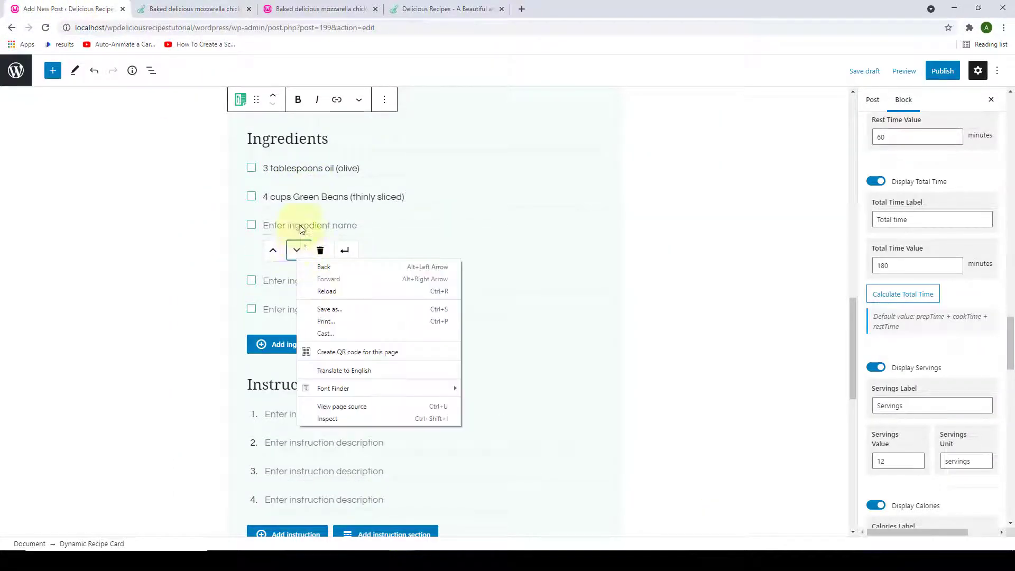
{"action": "right_click", "coordinate": [297, 227]}
{"action": "left_click", "coordinate": [327, 311]}
{"action": "left_click", "coordinate": [297, 281]}
{"action": "right_click", "coordinate": [297, 252]}
{"action": "left_click", "coordinate": [334, 332]}
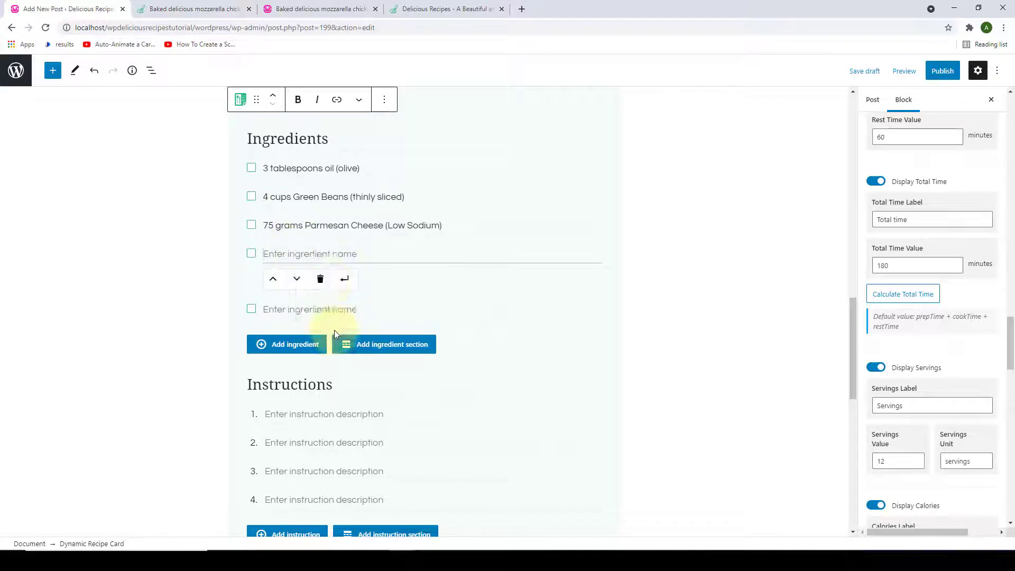
{"action": "left_click", "coordinate": [297, 309]}
{"action": "right_click", "coordinate": [293, 285]}
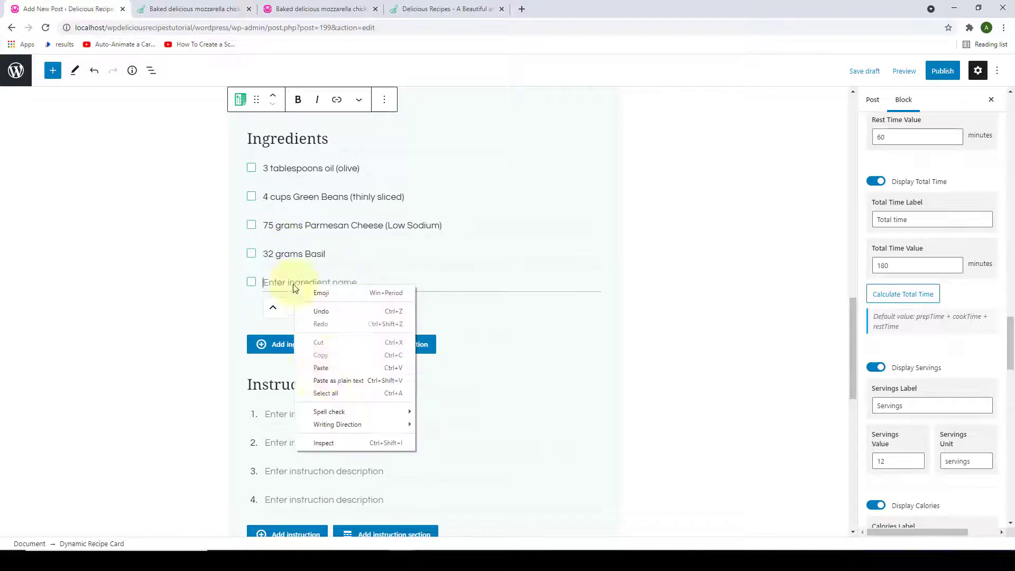
{"action": "left_click", "coordinate": [321, 368]}
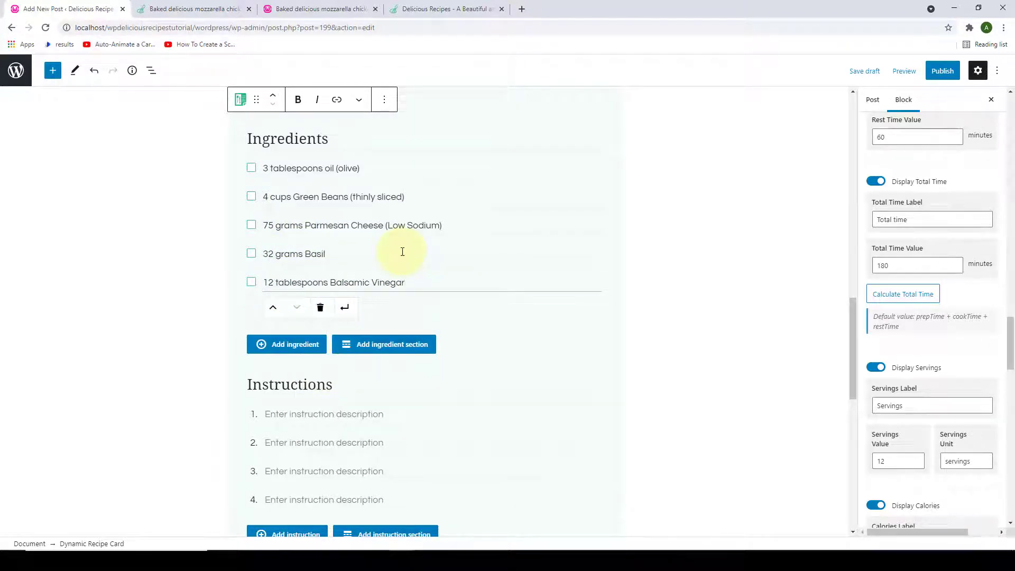
Add an ingredient section below the balsamic vinegar row and title it "Optional Toppings", copied from the demo recipe page
{"action": "scroll", "coordinate": [402, 251], "scroll_direction": "down", "scroll_amount": 1}
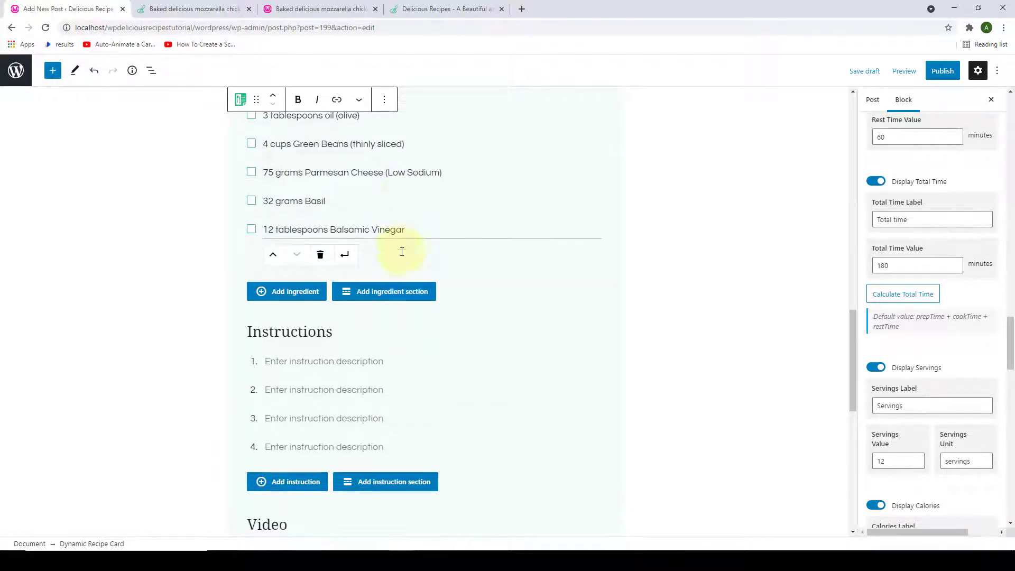
{"action": "left_click", "coordinate": [388, 298]}
{"action": "scroll", "coordinate": [343, 280], "scroll_direction": "down", "scroll_amount": 1}
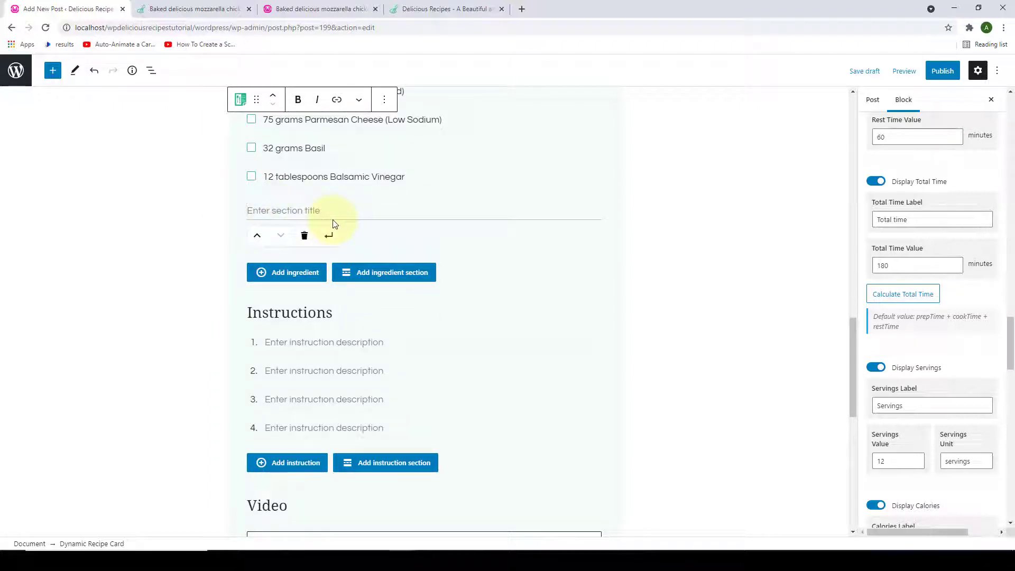
{"action": "left_click", "coordinate": [185, 7]}
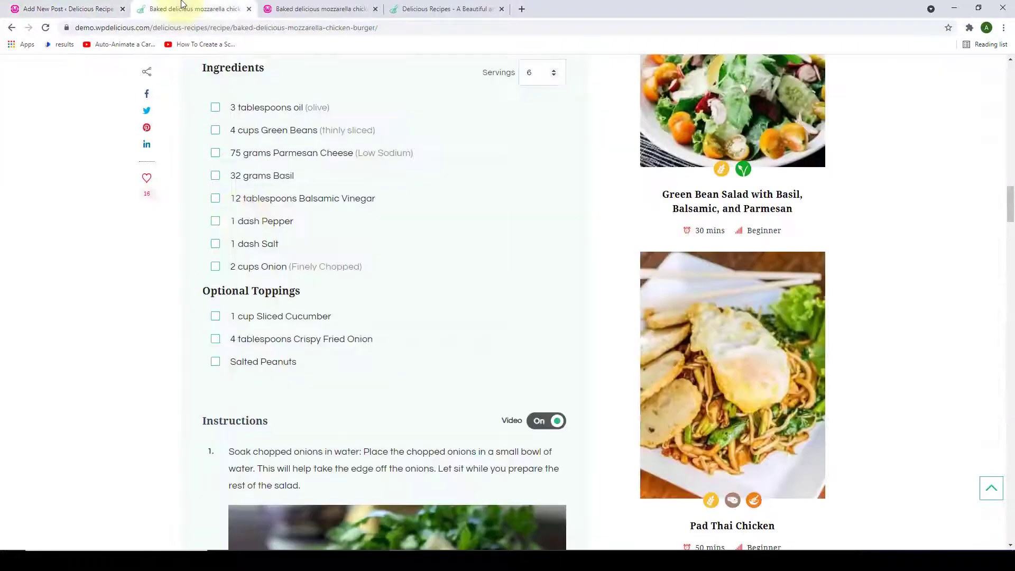
{"action": "left_click_drag", "start_coordinate": [203, 291], "coordinate": [300, 292]}
{"action": "right_click", "coordinate": [228, 292]}
{"action": "left_click", "coordinate": [243, 299]}
{"action": "left_click", "coordinate": [99, 4]}
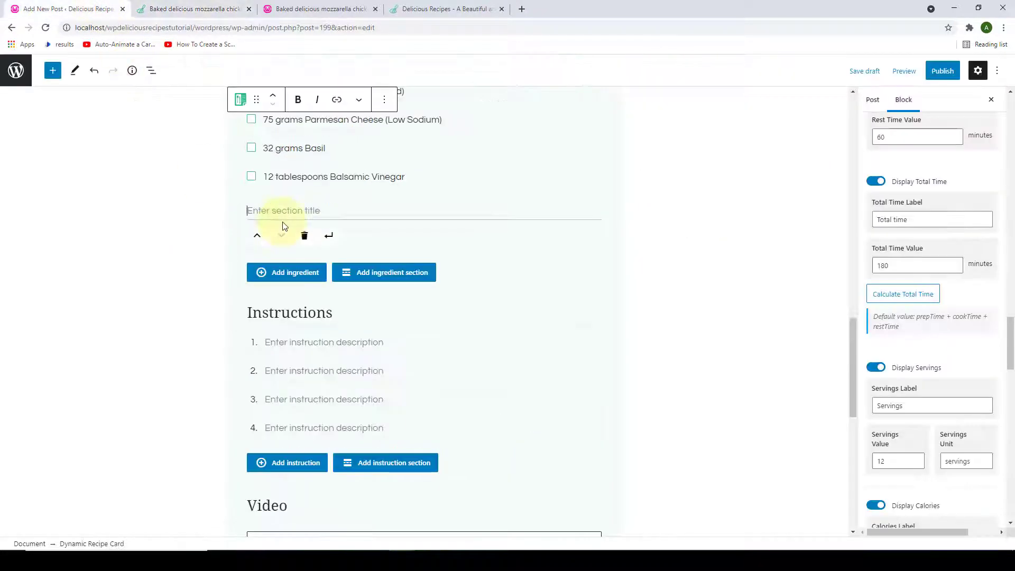
{"action": "right_click", "coordinate": [286, 212]}
{"action": "left_click", "coordinate": [325, 297]}
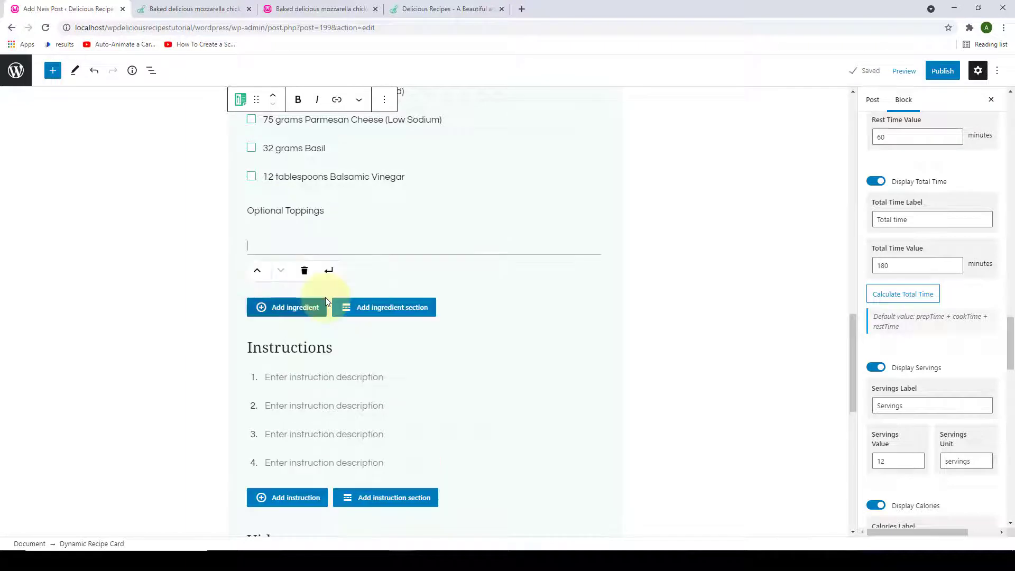
{"action": "scroll", "coordinate": [335, 227], "scroll_direction": "up", "scroll_amount": 1}
{"action": "scroll", "coordinate": [335, 226], "scroll_direction": "up", "scroll_amount": 1}
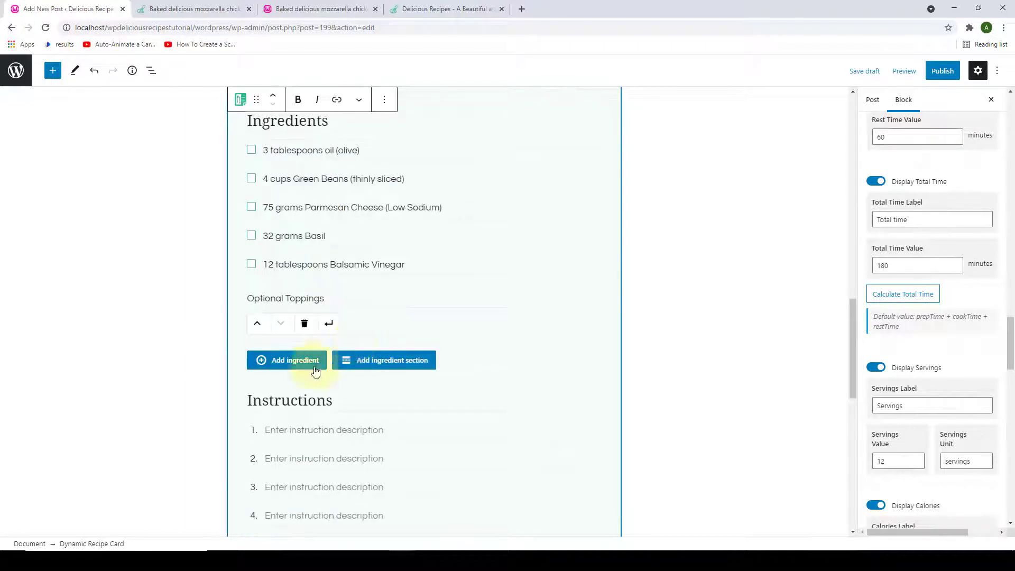
Add the ingredient "1 cup Sliced Cucumber" under Optional Toppings, followed by another empty ingredient row
{"action": "left_click", "coordinate": [264, 368]}
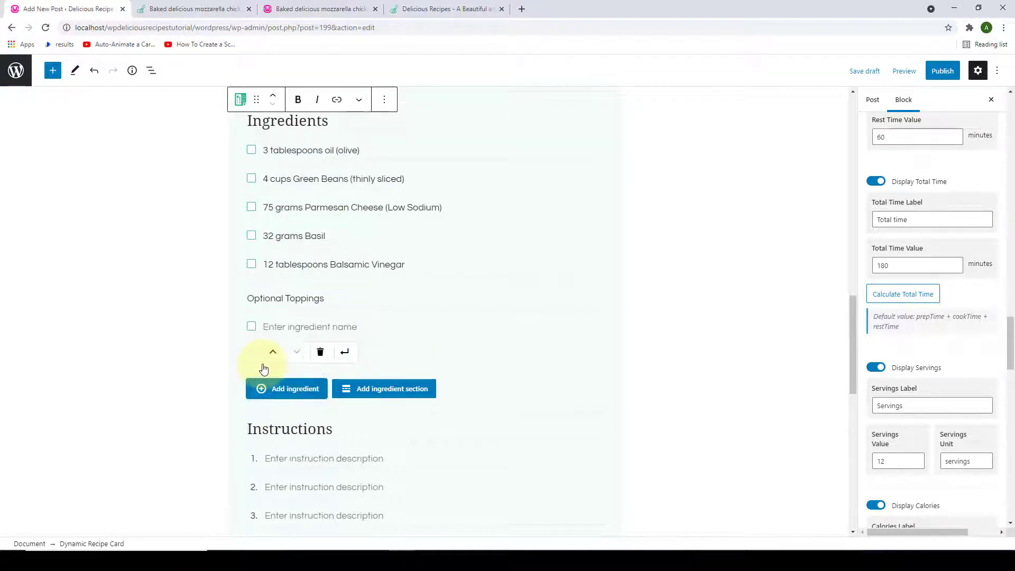
{"action": "scroll", "coordinate": [288, 348], "scroll_direction": "down", "scroll_amount": 1}
{"action": "left_click", "coordinate": [284, 272]}
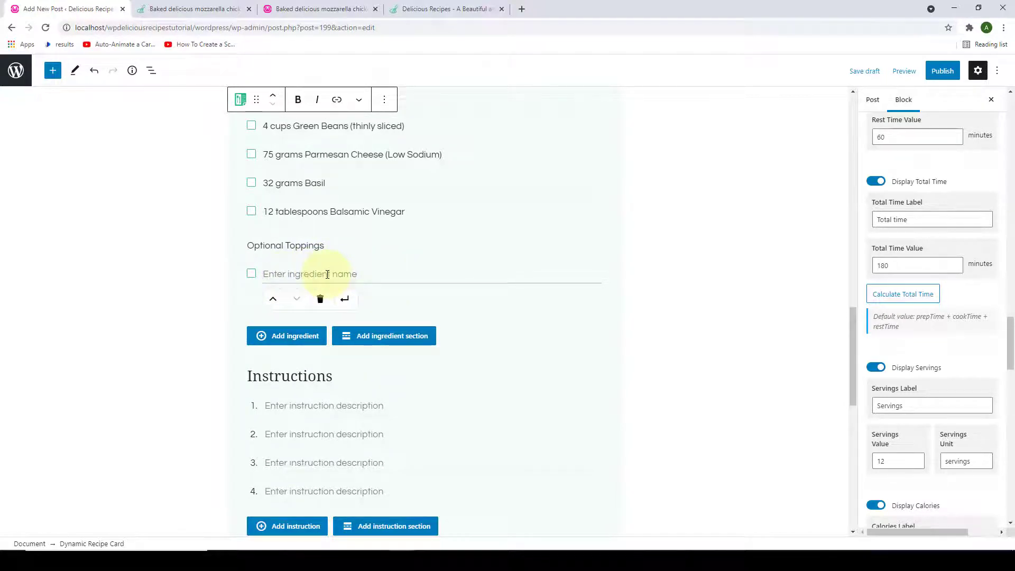
{"action": "right_click", "coordinate": [280, 274]}
{"action": "left_click", "coordinate": [318, 359]}
{"action": "left_click", "coordinate": [301, 338]}
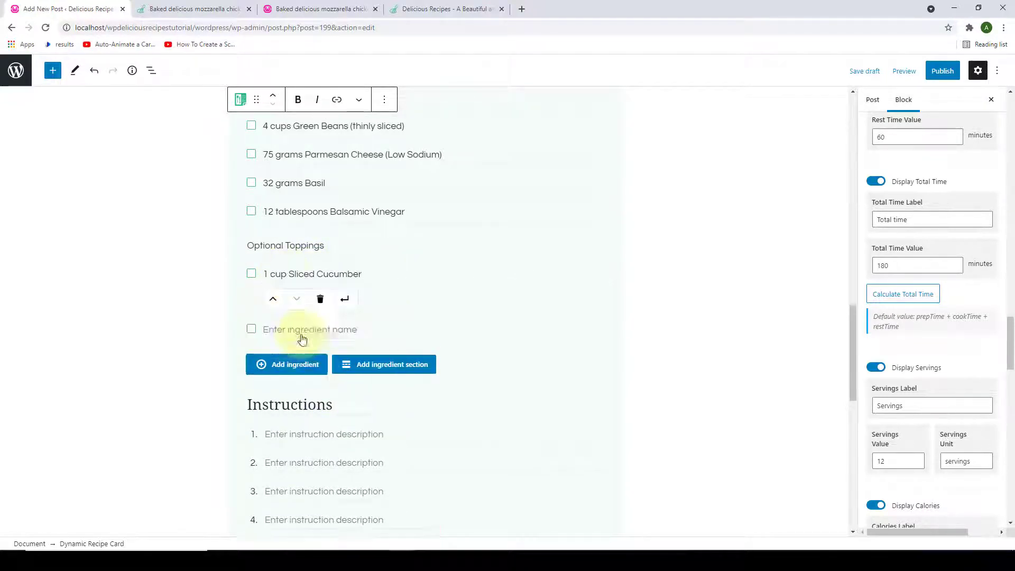
Add the ingredients "4 tablespoons Crispy Fried Onion" and "Salted Peanuts" under Optional Toppings
{"action": "right_click", "coordinate": [282, 302]}
{"action": "left_click", "coordinate": [320, 391]}
{"action": "left_click", "coordinate": [303, 366]}
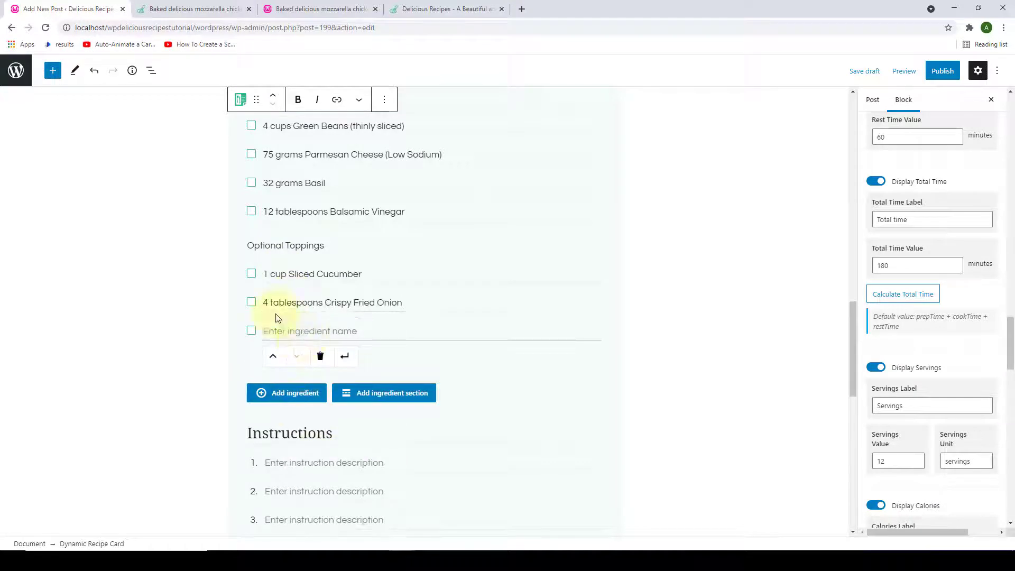
{"action": "right_click", "coordinate": [266, 330]}
{"action": "left_click", "coordinate": [307, 417]}
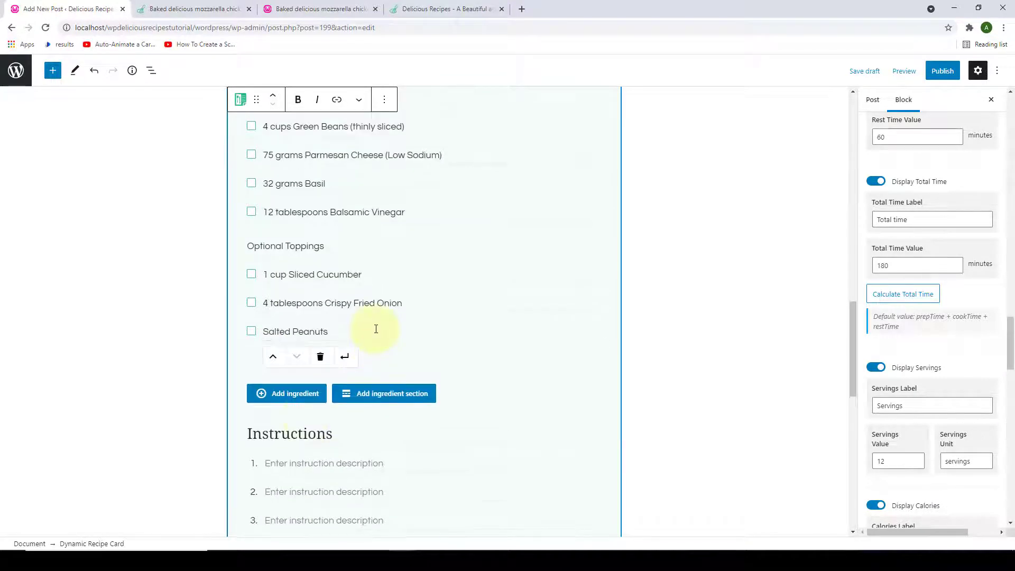
Move the Salted Peanuts row above Crispy Fried Onion and return it to the end of the ingredient list
{"action": "scroll", "coordinate": [379, 327], "scroll_direction": "up", "scroll_amount": 3}
{"action": "scroll", "coordinate": [379, 328], "scroll_direction": "up", "scroll_amount": 1}
{"action": "scroll", "coordinate": [380, 328], "scroll_direction": "down", "scroll_amount": 4}
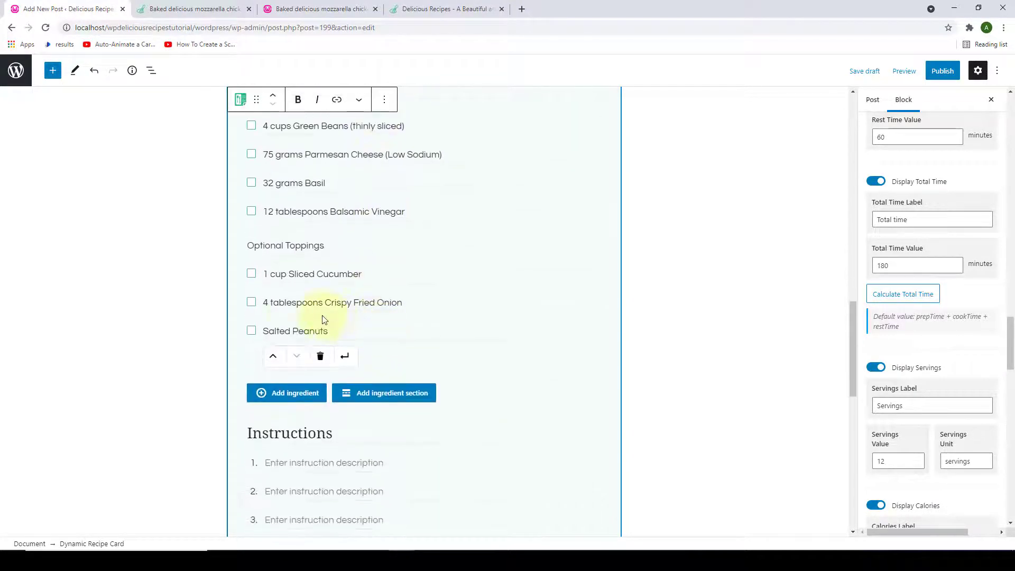
{"action": "left_click", "coordinate": [273, 359]}
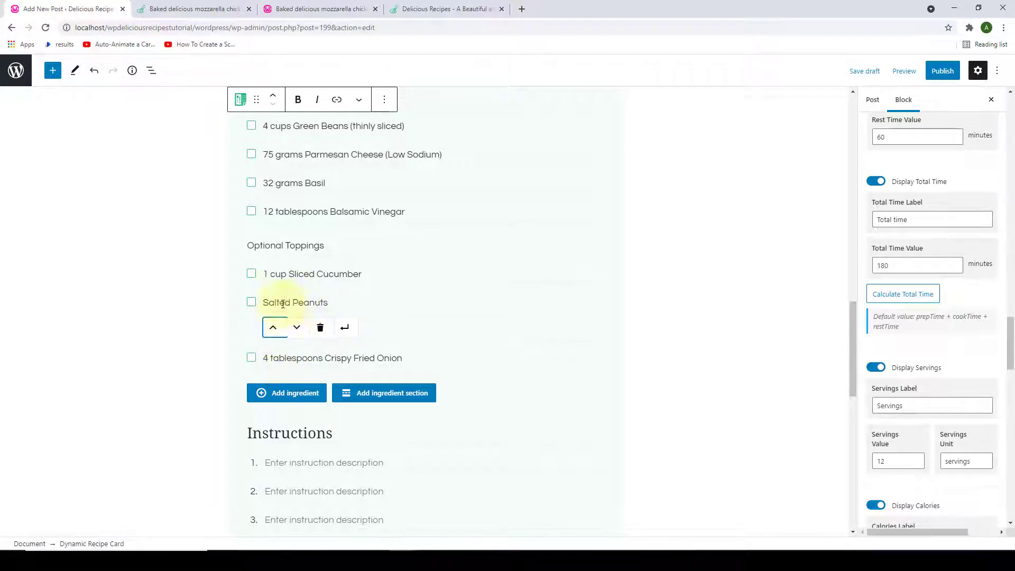
{"action": "left_click", "coordinate": [296, 328]}
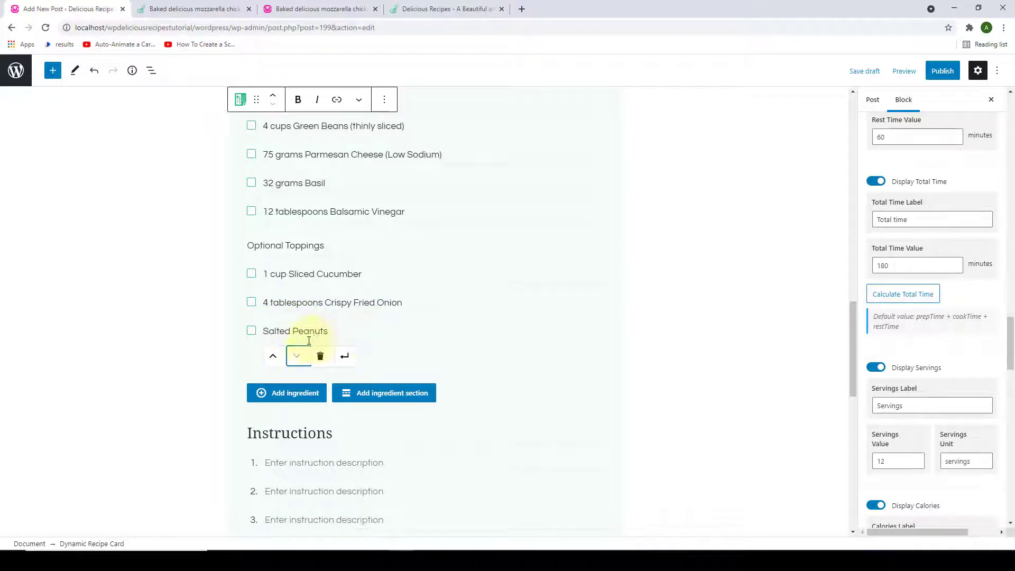
{"action": "left_click", "coordinate": [253, 360]}
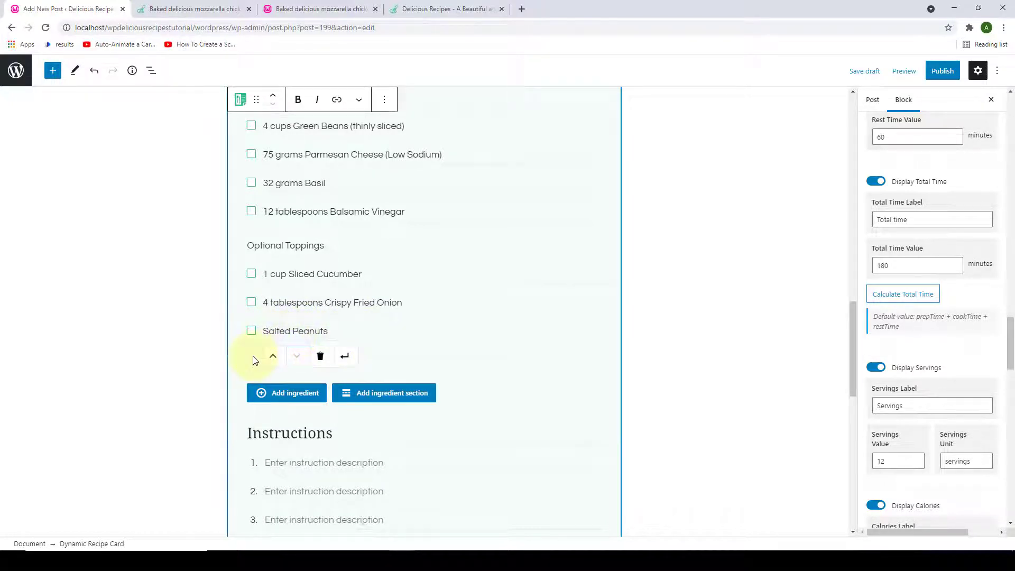
{"action": "scroll", "coordinate": [327, 173], "scroll_direction": "up", "scroll_amount": 2}
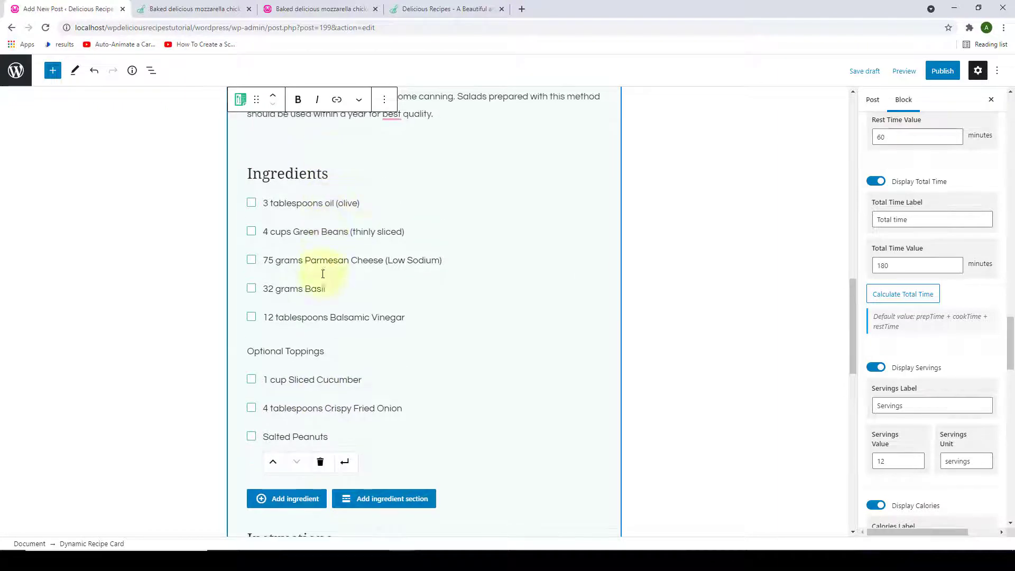
{"action": "left_click", "coordinate": [365, 201]}
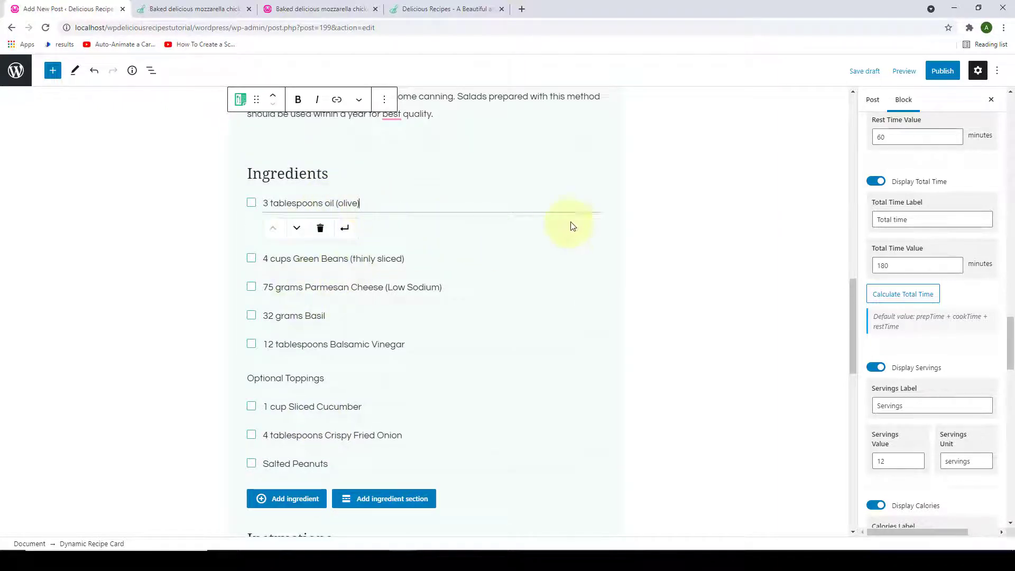
{"action": "left_click", "coordinate": [571, 226]}
Fill the first instruction with the "Soak chopped onions in water" text copied from the demo recipe page
{"action": "scroll", "coordinate": [384, 300], "scroll_direction": "down", "scroll_amount": 6}
{"action": "scroll", "coordinate": [362, 252], "scroll_direction": "up", "scroll_amount": 1}
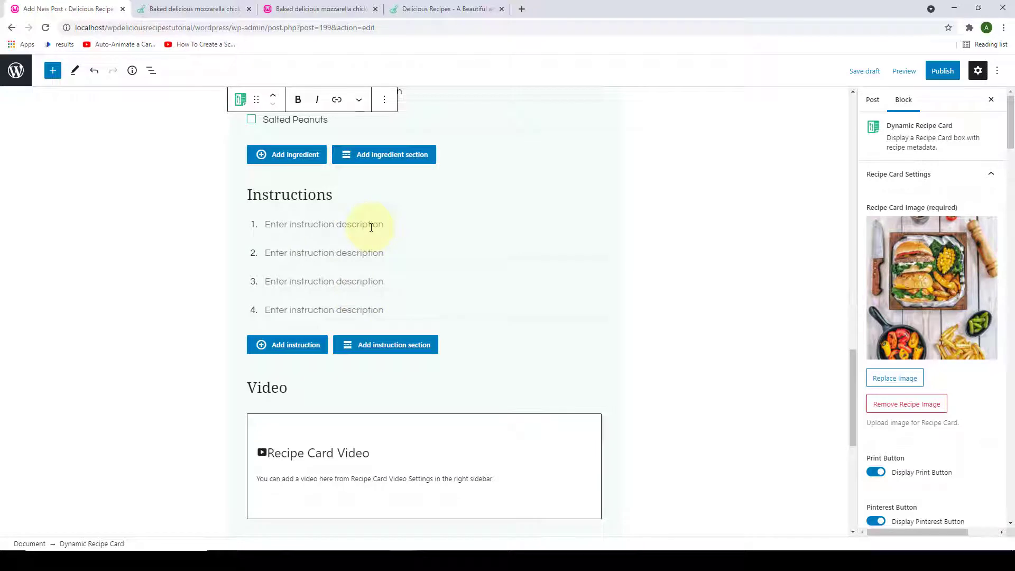
{"action": "left_click", "coordinate": [372, 226]}
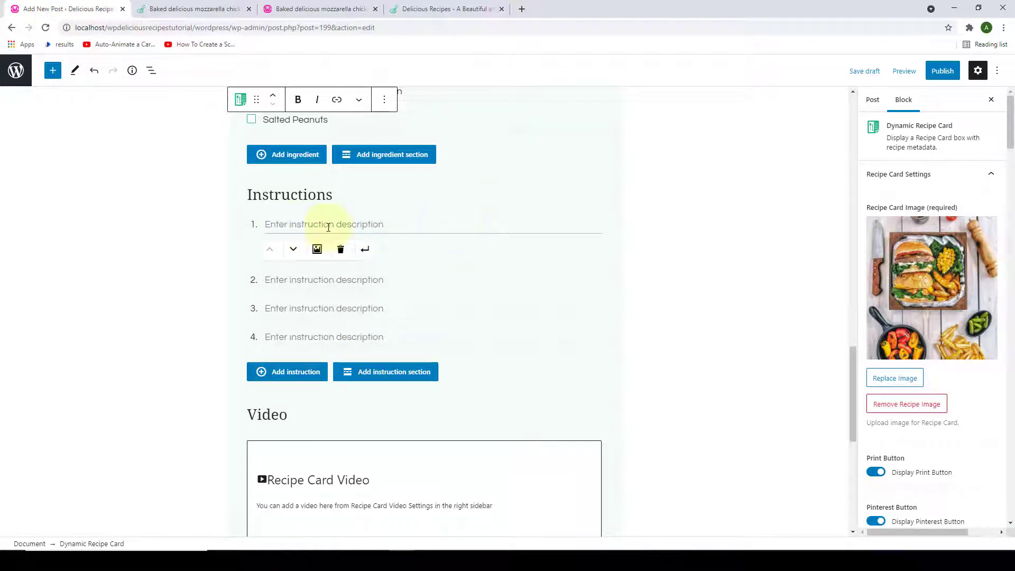
{"action": "left_click", "coordinate": [188, 9]}
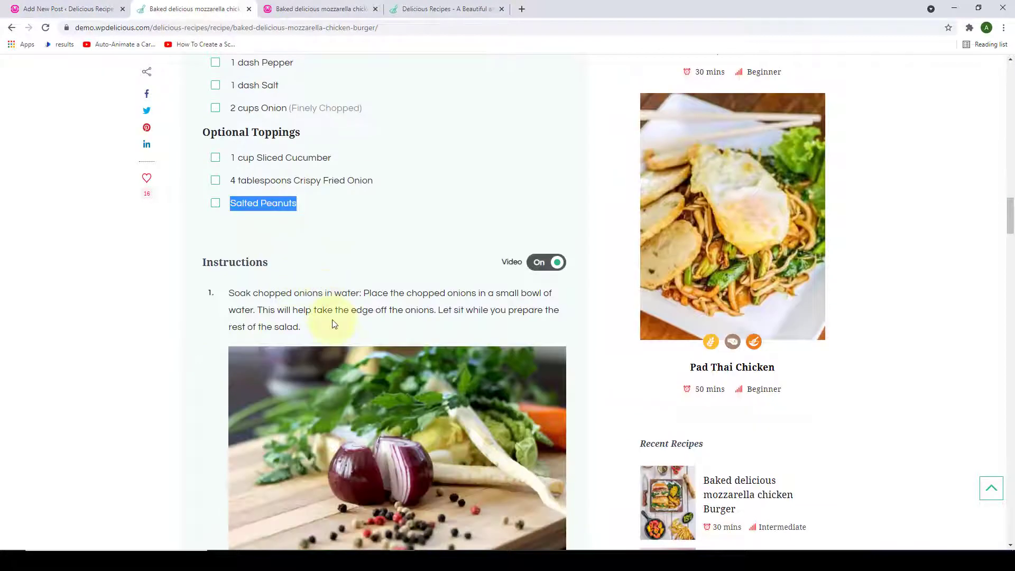
{"action": "left_click", "coordinate": [335, 323]}
{"action": "scroll", "coordinate": [331, 307], "scroll_direction": "down", "scroll_amount": 3}
{"action": "left_click_drag", "start_coordinate": [300, 169], "coordinate": [229, 130]}
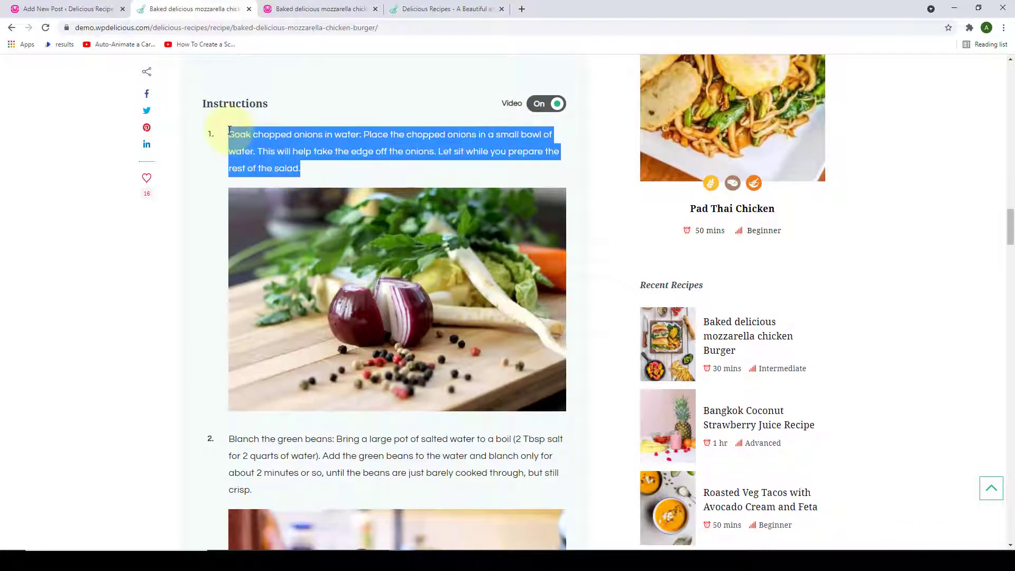
{"action": "left_click", "coordinate": [69, 9]}
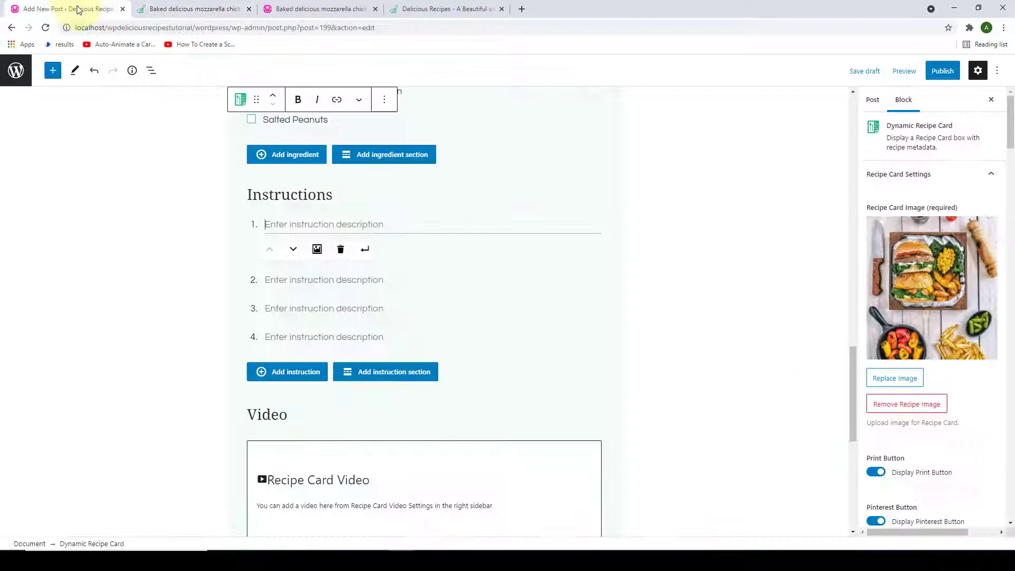
{"action": "right_click", "coordinate": [304, 218]}
{"action": "left_click", "coordinate": [337, 303]}
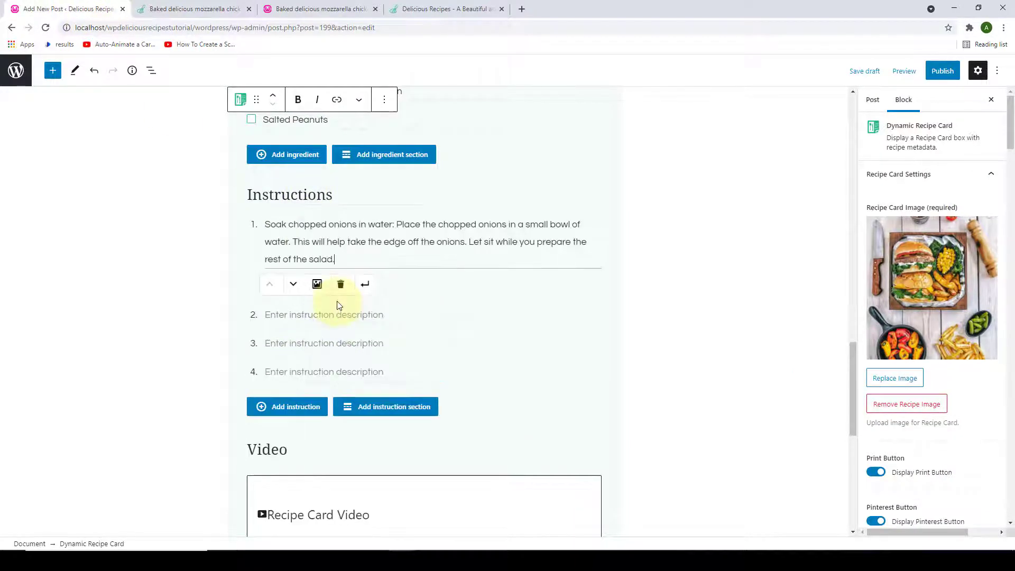
Attach the existing media image of halved red onion and herbs on a cutting board to the first instruction
{"action": "scroll", "coordinate": [337, 304], "scroll_direction": "down", "scroll_amount": 1}
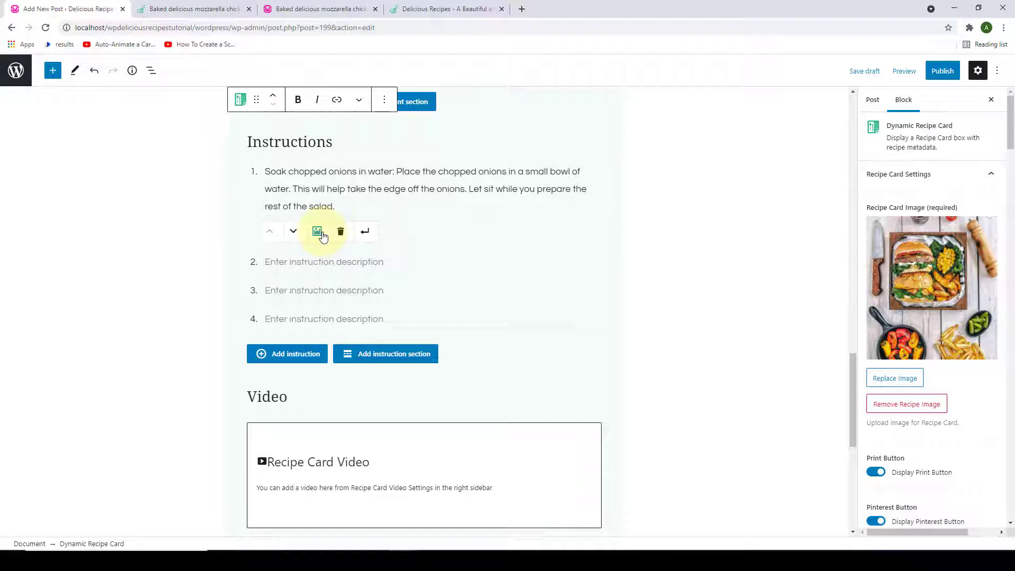
{"action": "left_click", "coordinate": [318, 231]}
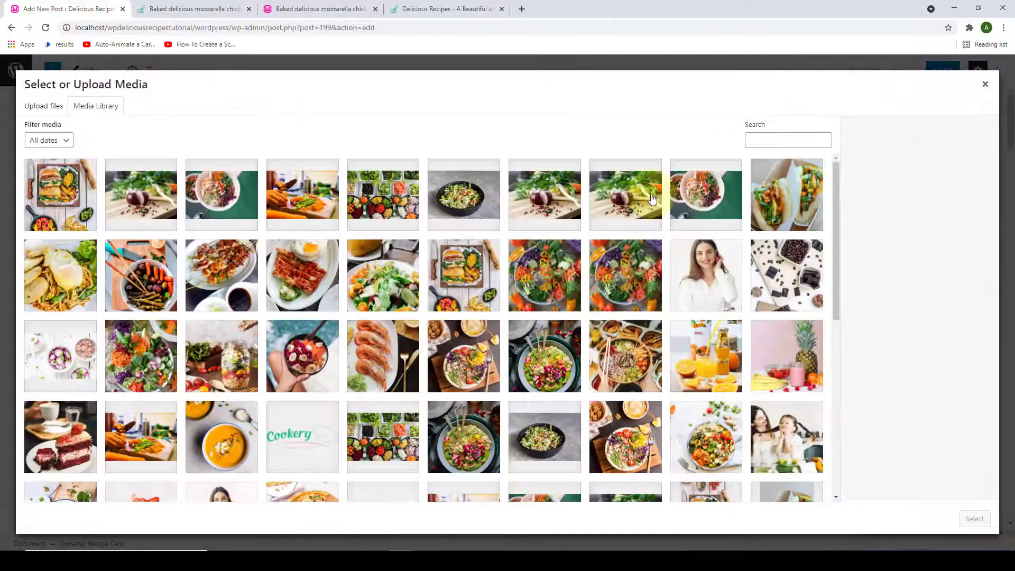
{"action": "left_click", "coordinate": [653, 199]}
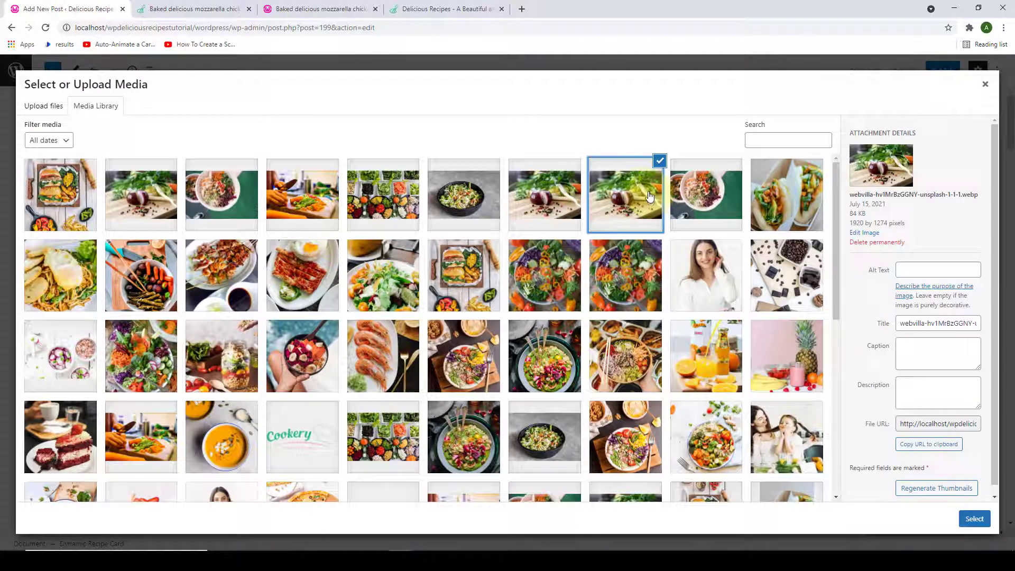
{"action": "left_click", "coordinate": [987, 521]}
{"action": "scroll", "coordinate": [482, 173], "scroll_direction": "down", "scroll_amount": 2}
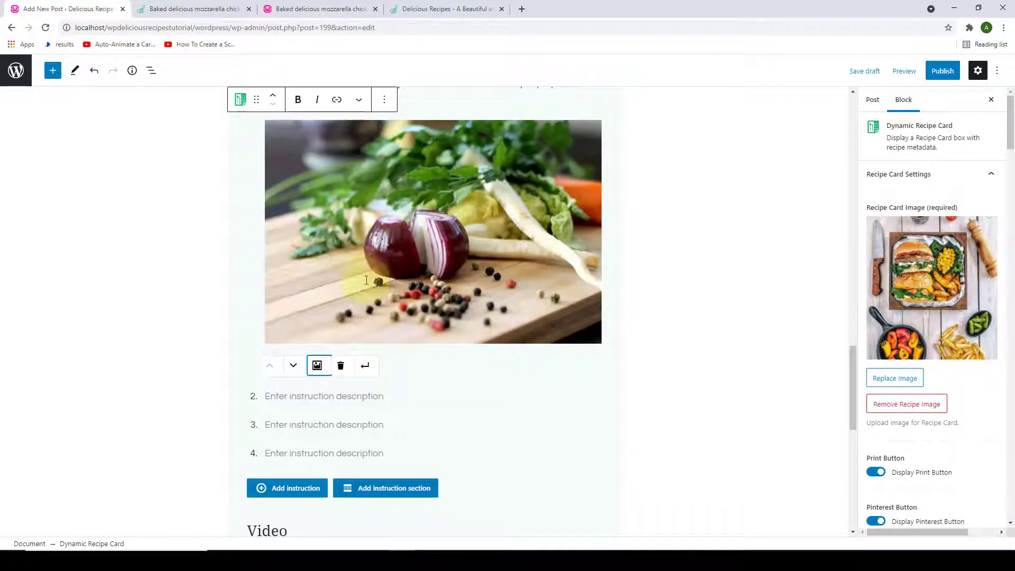
Begin editing the second instruction's description
{"action": "scroll", "coordinate": [388, 302], "scroll_direction": "down", "scroll_amount": 1}
{"action": "scroll", "coordinate": [388, 302], "scroll_direction": "down", "scroll_amount": 2}
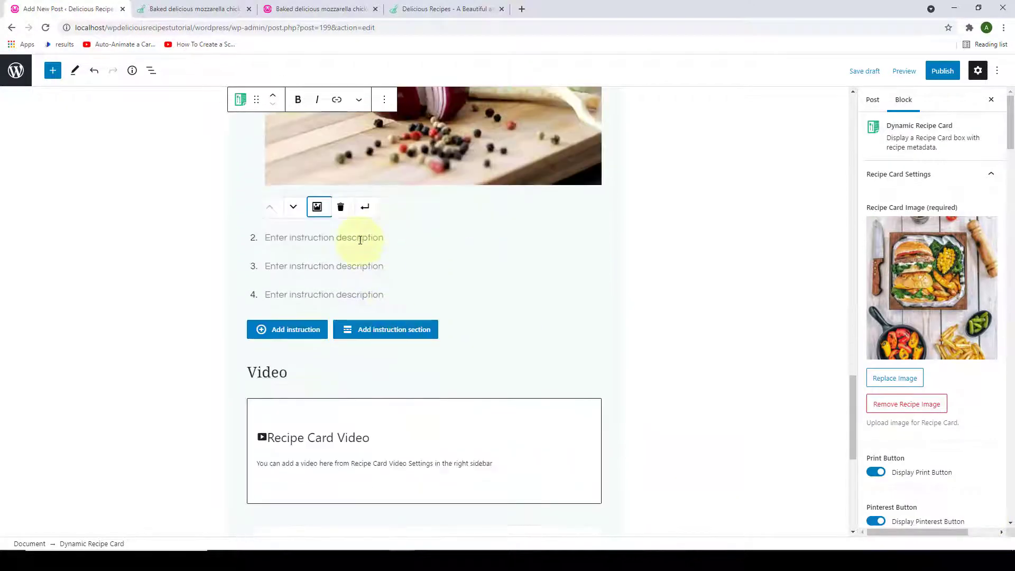
{"action": "left_click", "coordinate": [358, 236]}
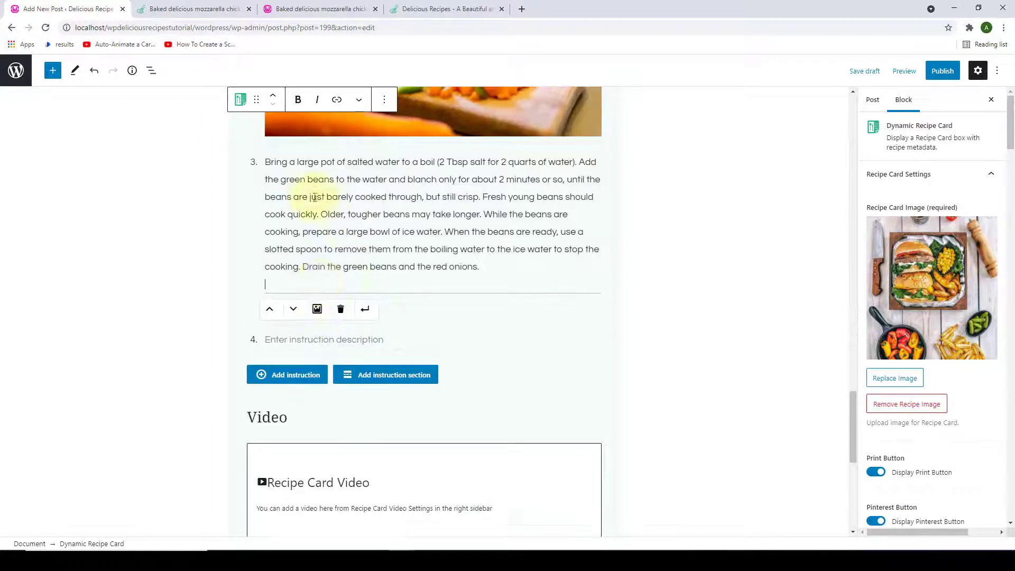
Attach the green bean salad in a black bowl image to the third instruction and the assorted vegetables image to the fourth
{"action": "left_click", "coordinate": [317, 311]}
{"action": "left_click", "coordinate": [975, 520]}
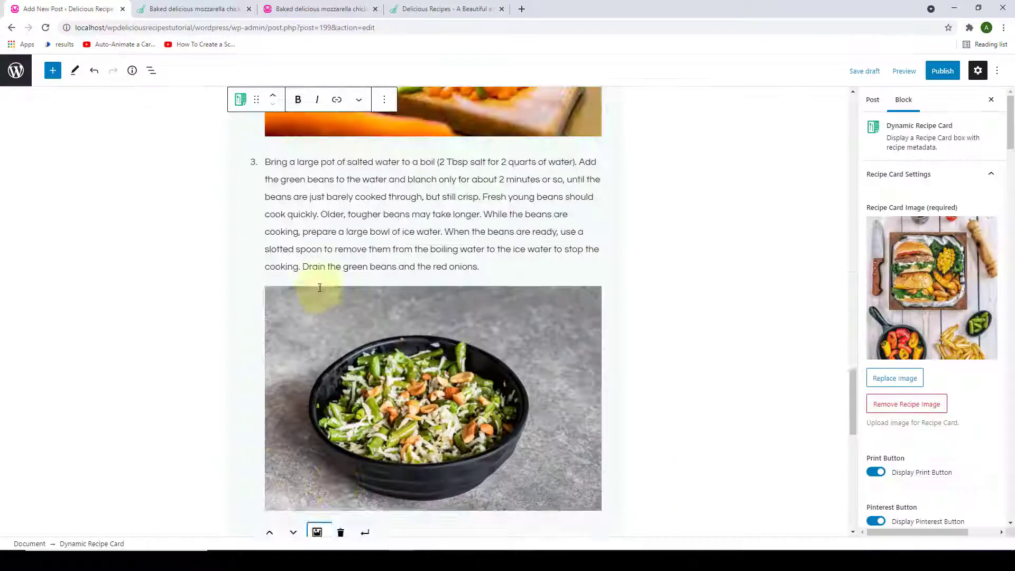
{"action": "scroll", "coordinate": [320, 289], "scroll_direction": "down", "scroll_amount": 7}
{"action": "left_click", "coordinate": [326, 240]}
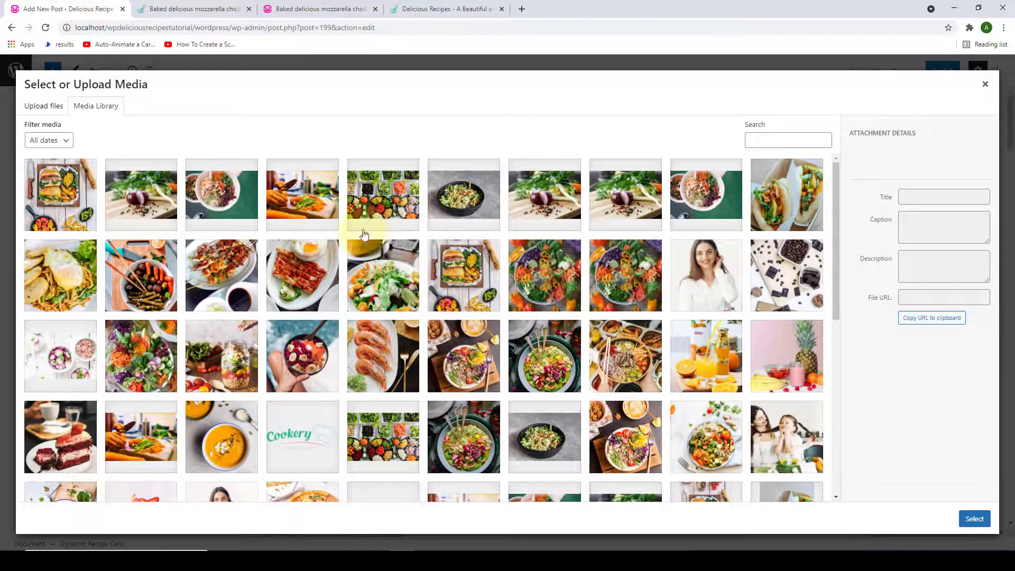
{"action": "left_click", "coordinate": [373, 222]}
{"action": "left_click", "coordinate": [975, 521]}
Add a fifth instruction and attach the image of the salad bowl against a green background to it
{"action": "scroll", "coordinate": [400, 352], "scroll_direction": "down", "scroll_amount": 6}
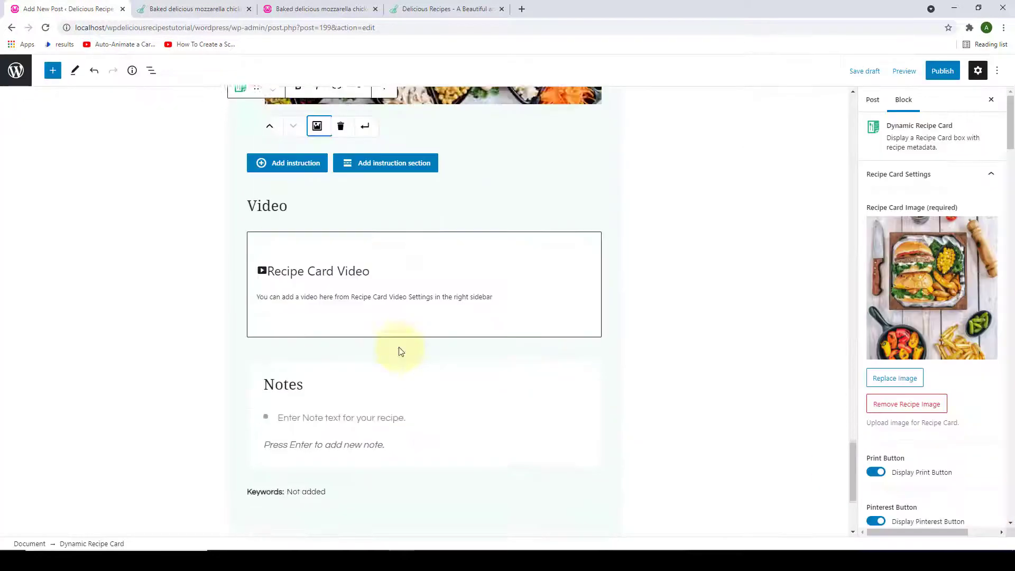
{"action": "left_click", "coordinate": [318, 158]}
{"action": "scroll", "coordinate": [319, 181], "scroll_direction": "up", "scroll_amount": 1}
{"action": "left_click", "coordinate": [320, 213]}
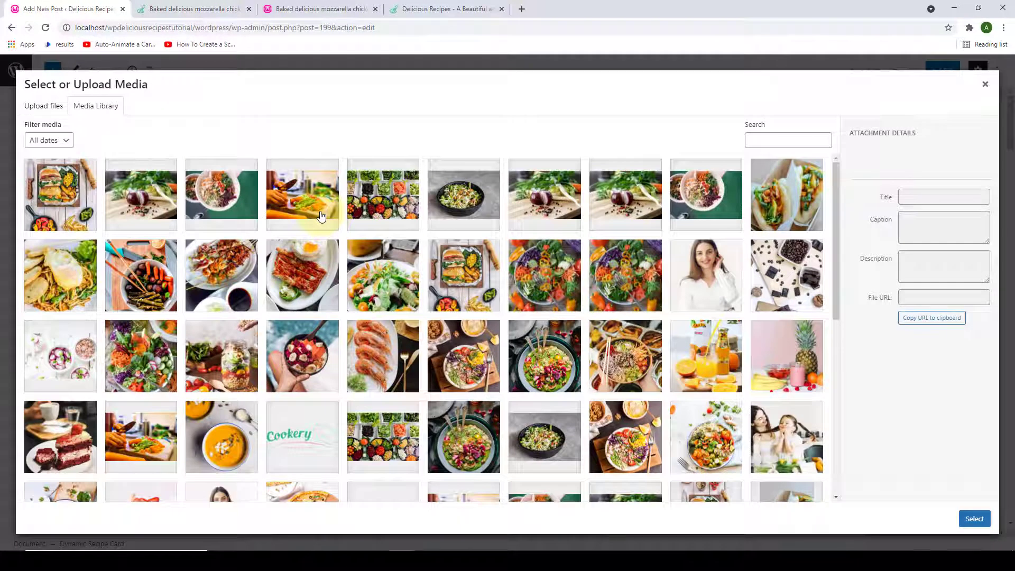
{"action": "left_click", "coordinate": [221, 193]}
{"action": "left_click", "coordinate": [975, 519]}
{"action": "scroll", "coordinate": [402, 381], "scroll_direction": "down", "scroll_amount": 3}
{"action": "scroll", "coordinate": [394, 339], "scroll_direction": "down", "scroll_amount": 4}
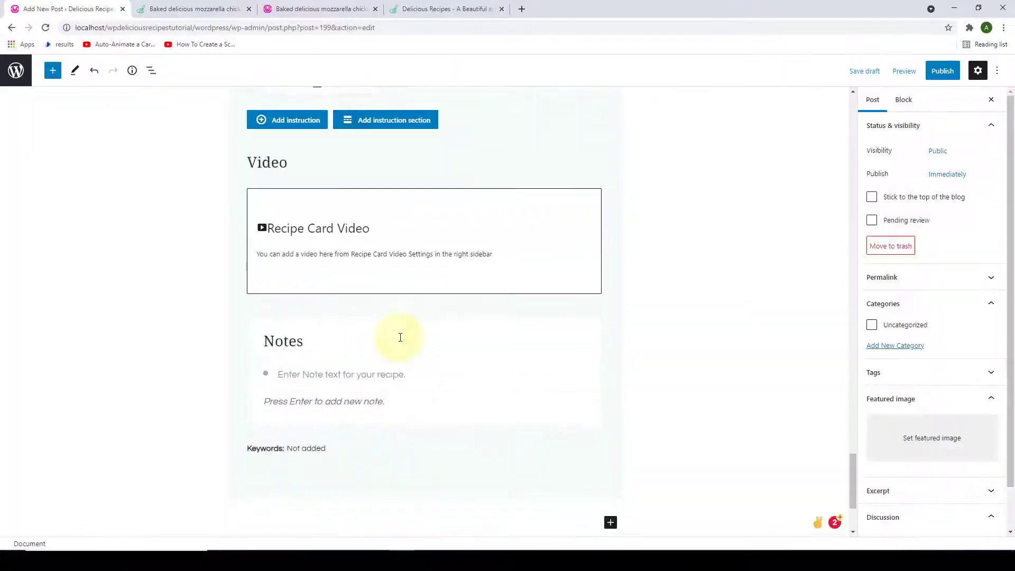
Select the recipe card and check the media library for a video to use as its recipe card video
{"action": "left_click", "coordinate": [523, 151]}
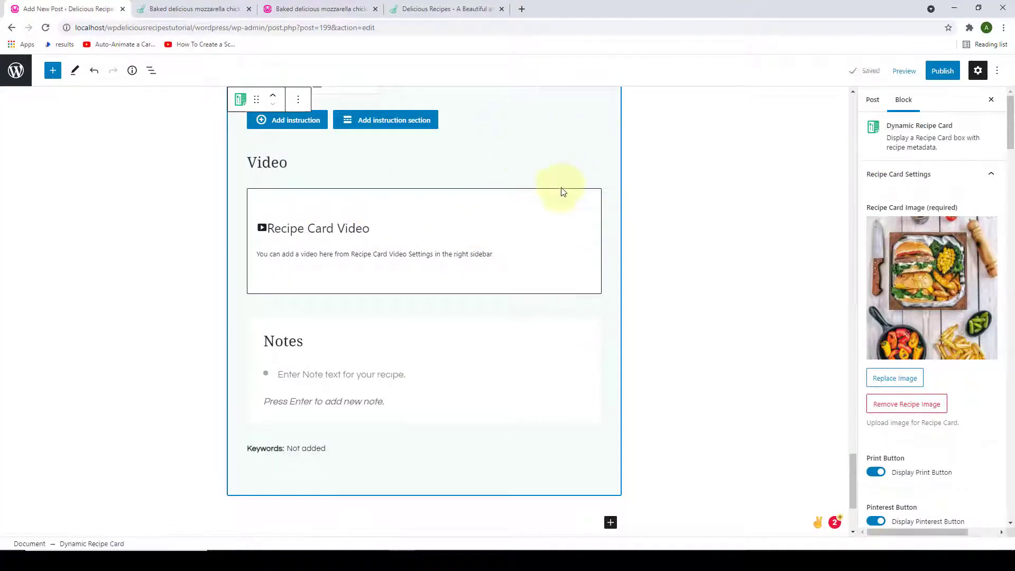
{"action": "scroll", "coordinate": [1007, 159], "scroll_direction": "down", "scroll_amount": 1}
{"action": "scroll", "coordinate": [1007, 159], "scroll_direction": "down", "scroll_amount": 5}
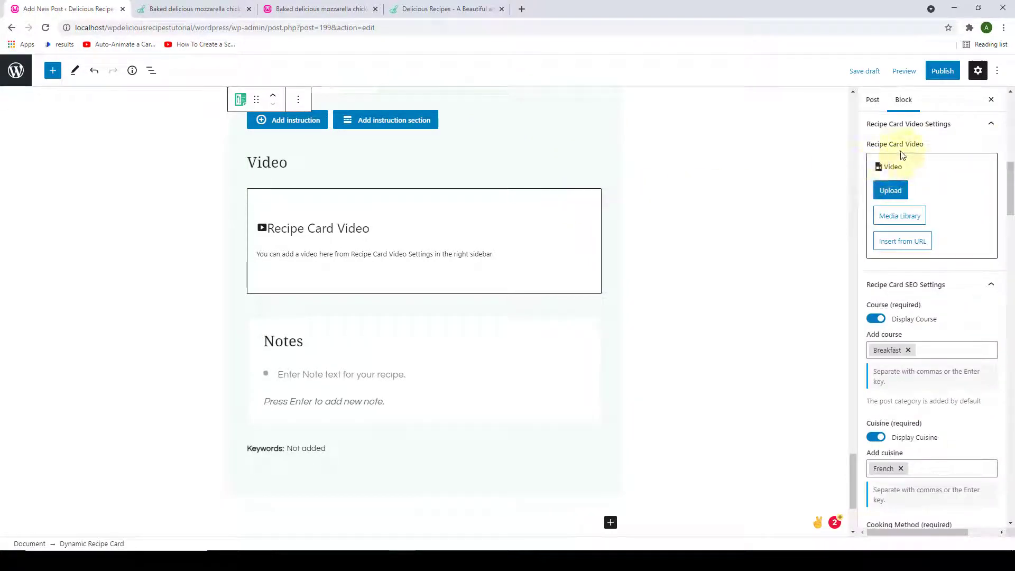
{"action": "left_click", "coordinate": [903, 217]}
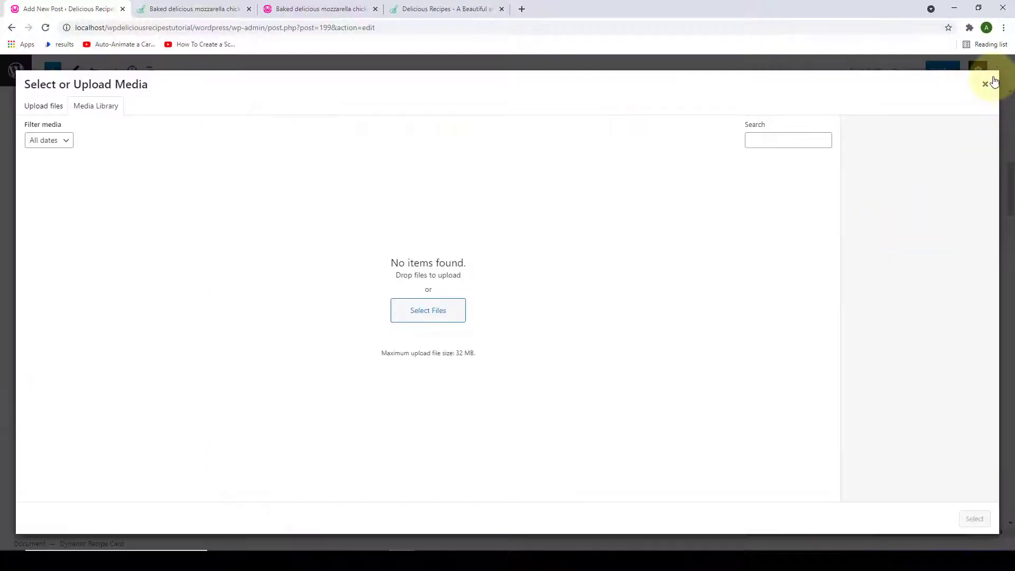
{"action": "left_click", "coordinate": [986, 83]}
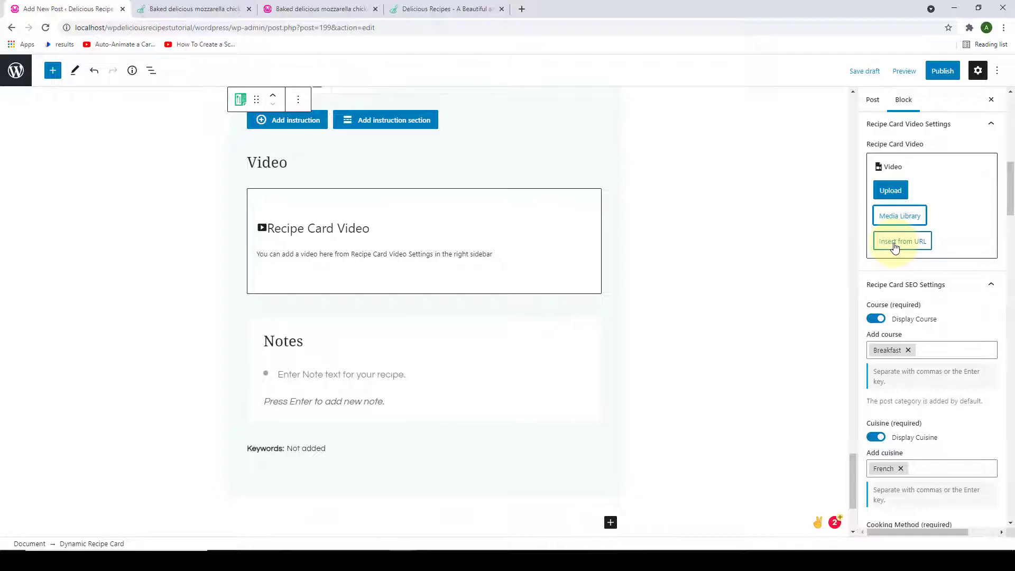
Insert the recipe card video from the copied youtu.be URL of the Mediterranean green bean salad
{"action": "left_click", "coordinate": [894, 243]}
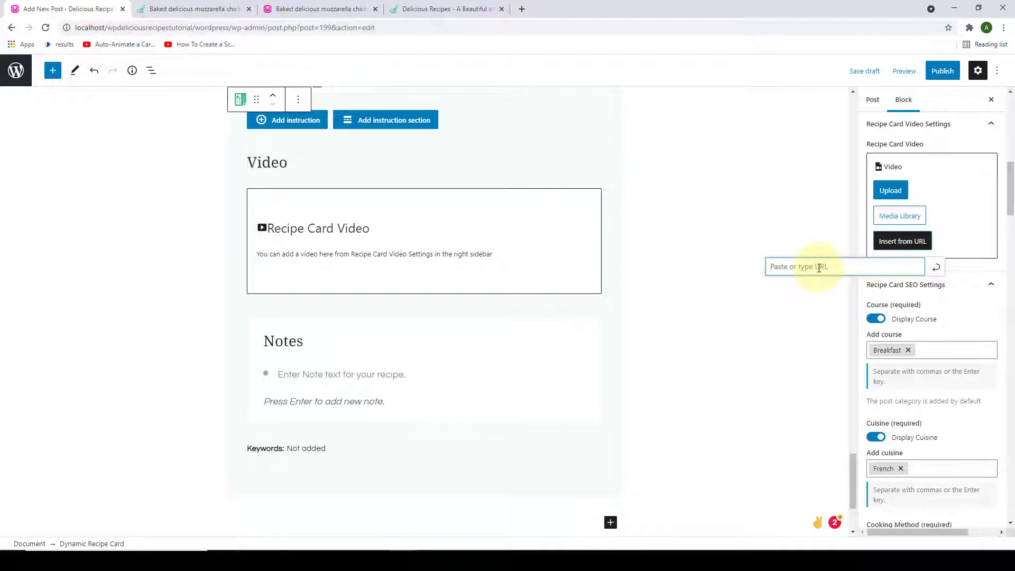
{"action": "right_click", "coordinate": [809, 284]}
{"action": "left_click", "coordinate": [845, 364]}
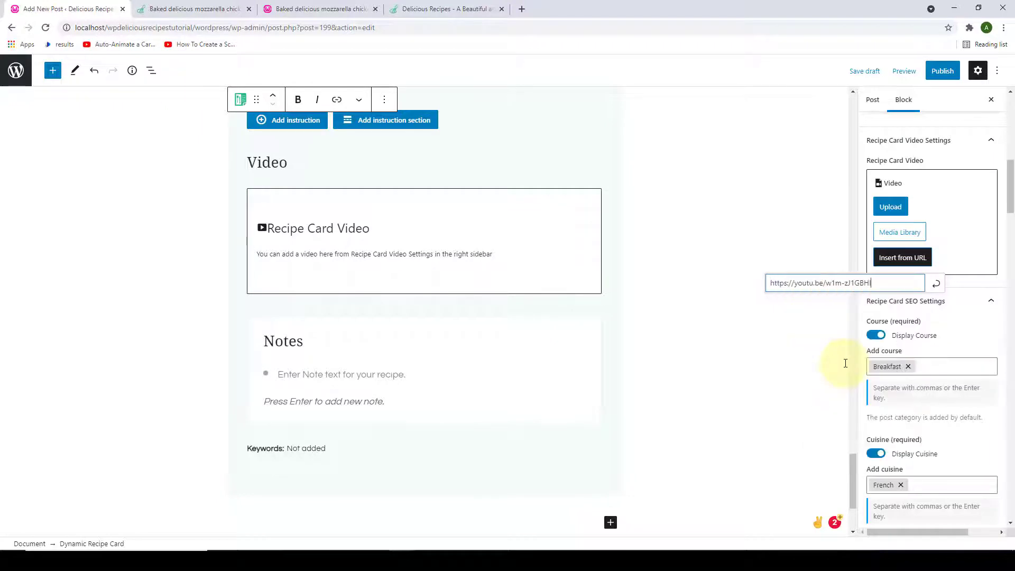
{"action": "left_click", "coordinate": [936, 287]}
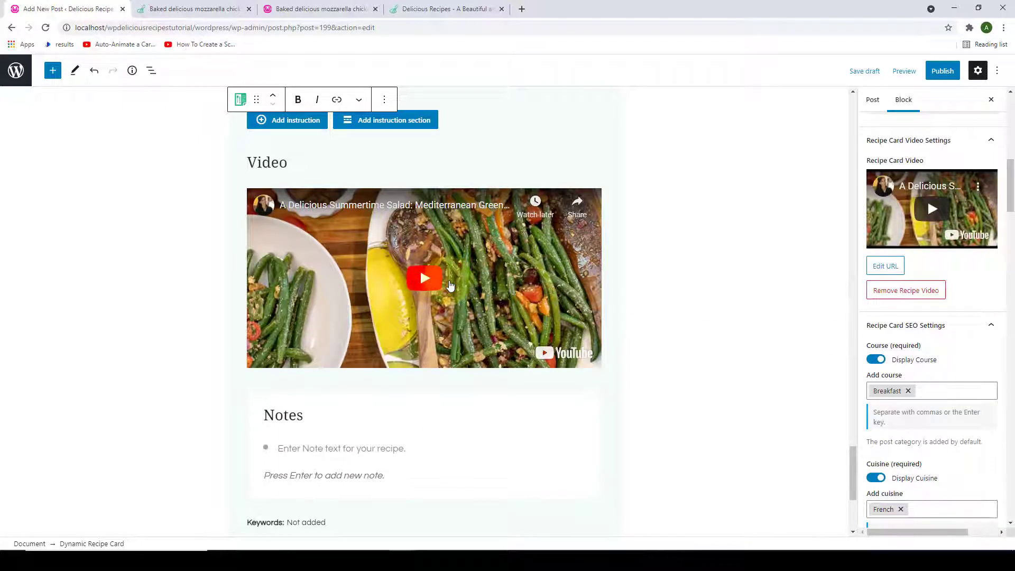
{"action": "scroll", "coordinate": [452, 286], "scroll_direction": "down", "scroll_amount": 2}
{"action": "scroll", "coordinate": [455, 288], "scroll_direction": "up", "scroll_amount": 2}
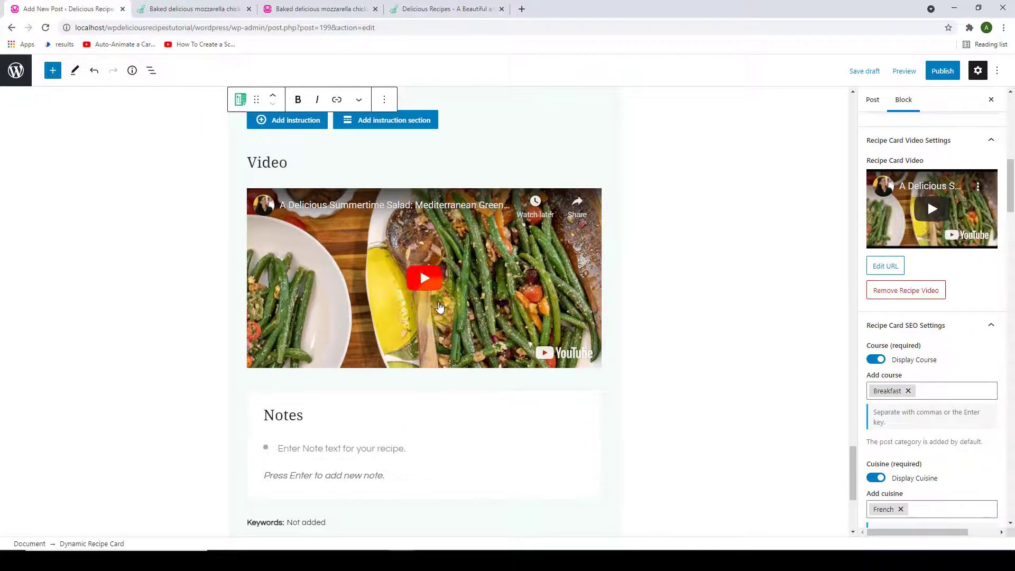
Copy both notes, on the homemade soy sauce mix and the chilli, from the demo recipe into the recipe card's Notes
{"action": "scroll", "coordinate": [440, 307], "scroll_direction": "down", "scroll_amount": 4}
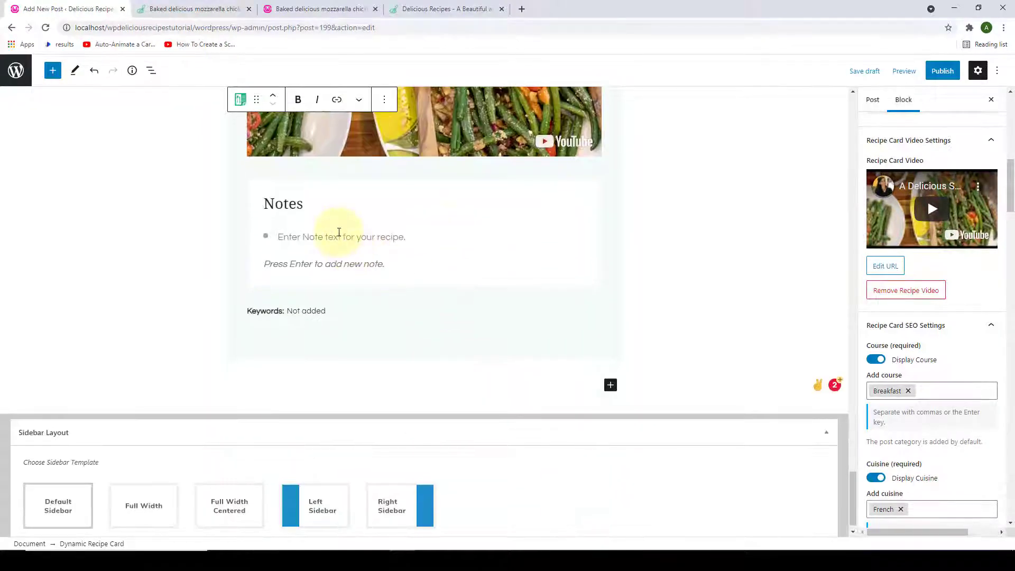
{"action": "left_click", "coordinate": [308, 237]}
{"action": "left_click", "coordinate": [142, 9]}
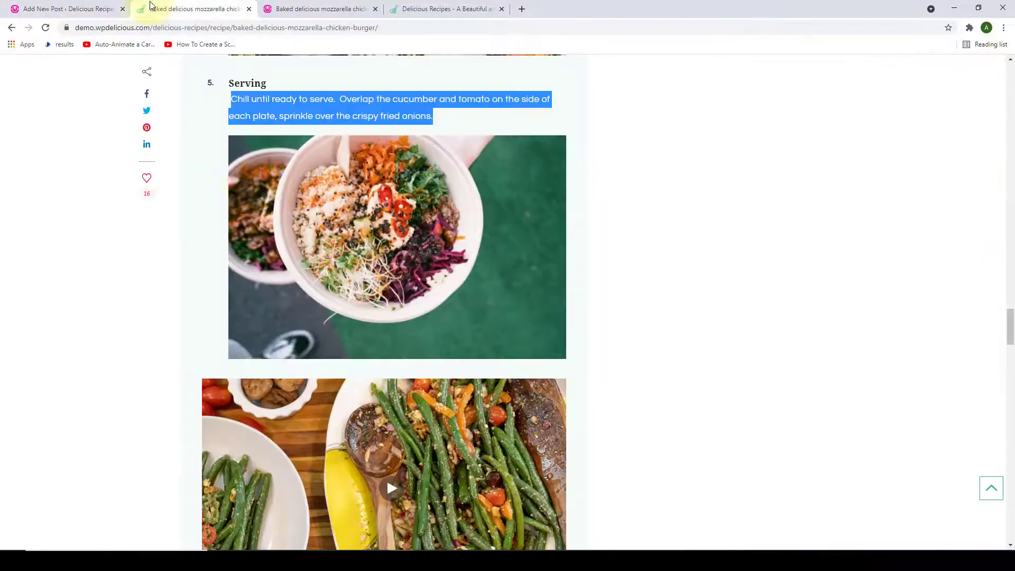
{"action": "scroll", "coordinate": [326, 280], "scroll_direction": "down", "scroll_amount": 15}
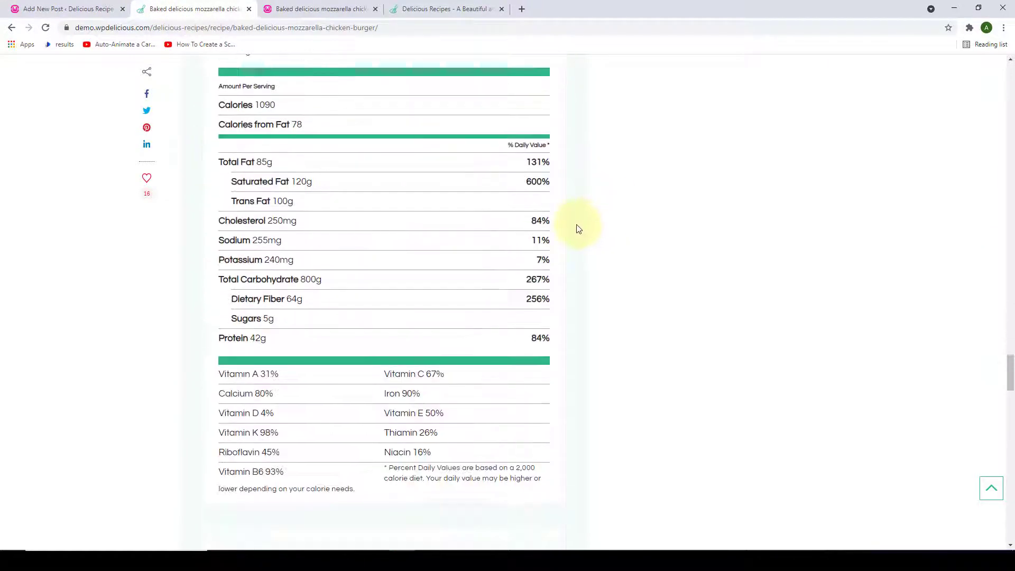
{"action": "left_click_drag", "start_coordinate": [331, 214], "coordinate": [218, 102]}
{"action": "right_click", "coordinate": [266, 106]}
{"action": "left_click", "coordinate": [286, 114]}
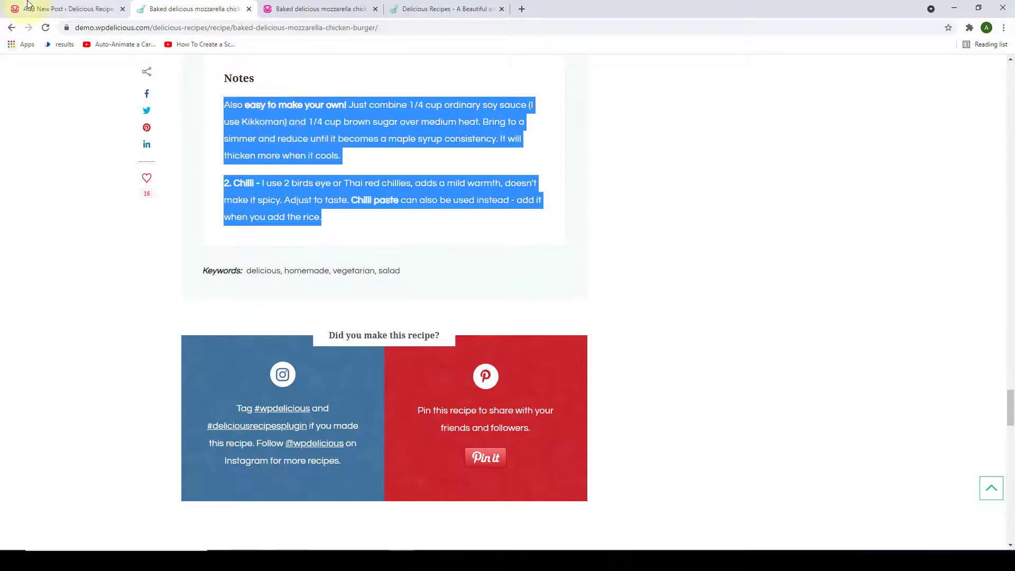
{"action": "left_click", "coordinate": [63, 9]}
{"action": "right_click", "coordinate": [280, 236]}
{"action": "left_click", "coordinate": [299, 322]}
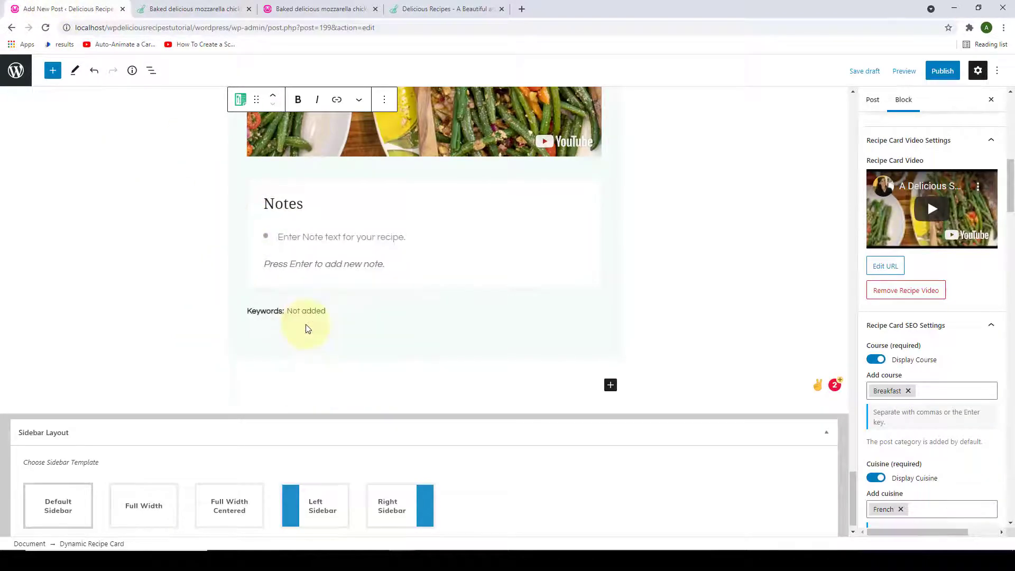
{"action": "scroll", "coordinate": [317, 307], "scroll_direction": "down", "scroll_amount": 2}
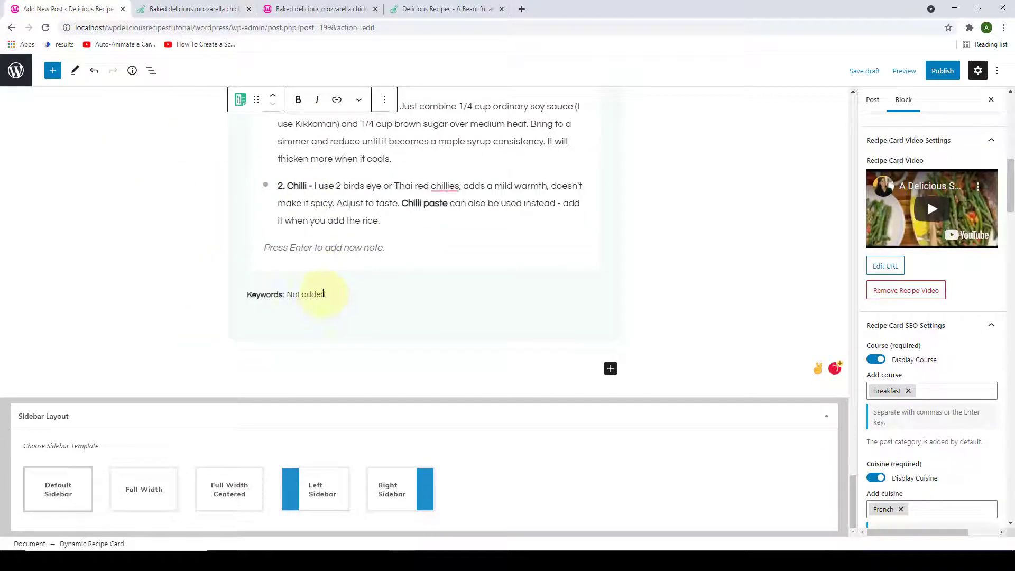
Copy the keywords delicious, homemade, vegetarian and salad from the demo recipe into the recipe card's keywords setting
{"action": "scroll", "coordinate": [973, 273], "scroll_direction": "down", "scroll_amount": 5}
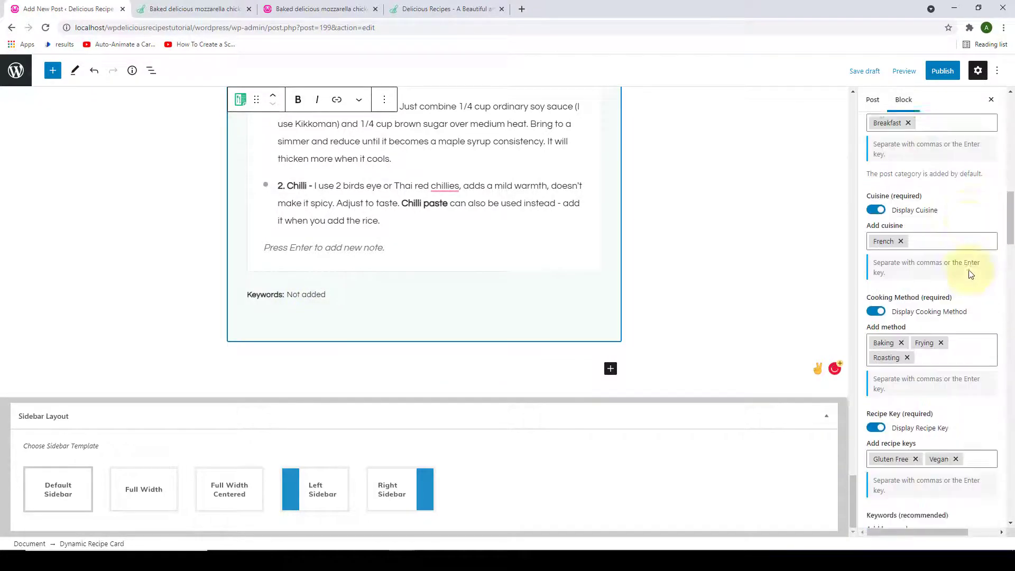
{"action": "scroll", "coordinate": [971, 273], "scroll_direction": "down", "scroll_amount": 7}
{"action": "scroll", "coordinate": [952, 275], "scroll_direction": "up", "scroll_amount": 2}
{"action": "left_click", "coordinate": [924, 283]}
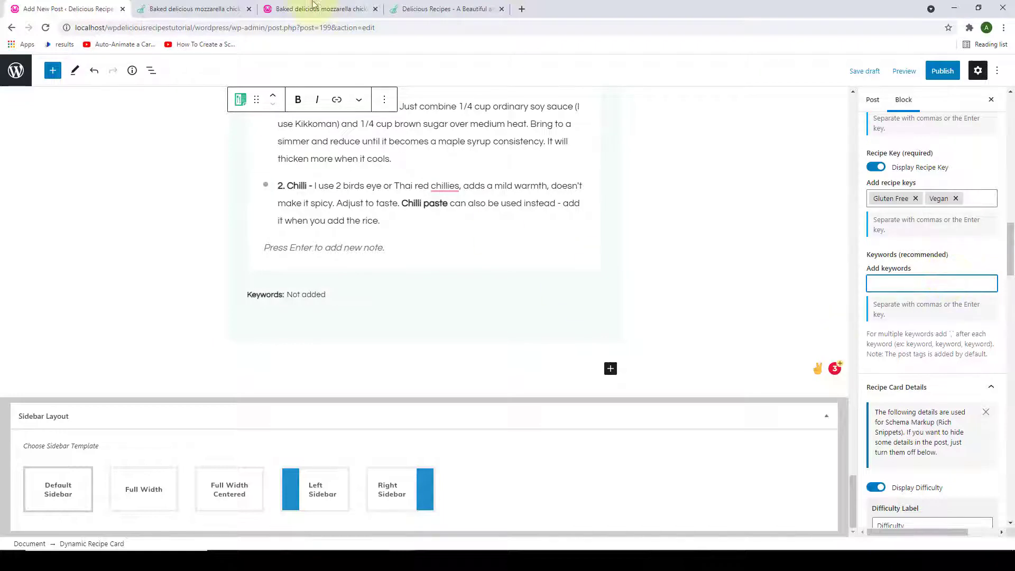
{"action": "left_click", "coordinate": [209, 8]}
{"action": "left_click_drag", "start_coordinate": [428, 288], "coordinate": [249, 282]}
{"action": "right_click", "coordinate": [254, 279]}
{"action": "left_click", "coordinate": [267, 283]}
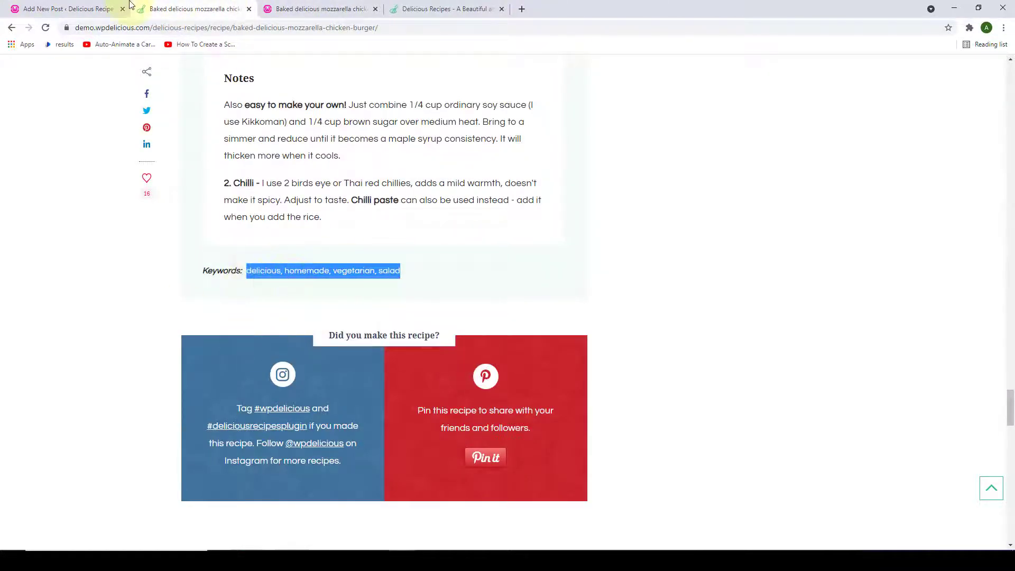
{"action": "left_click", "coordinate": [67, 8]}
{"action": "left_click", "coordinate": [914, 280]}
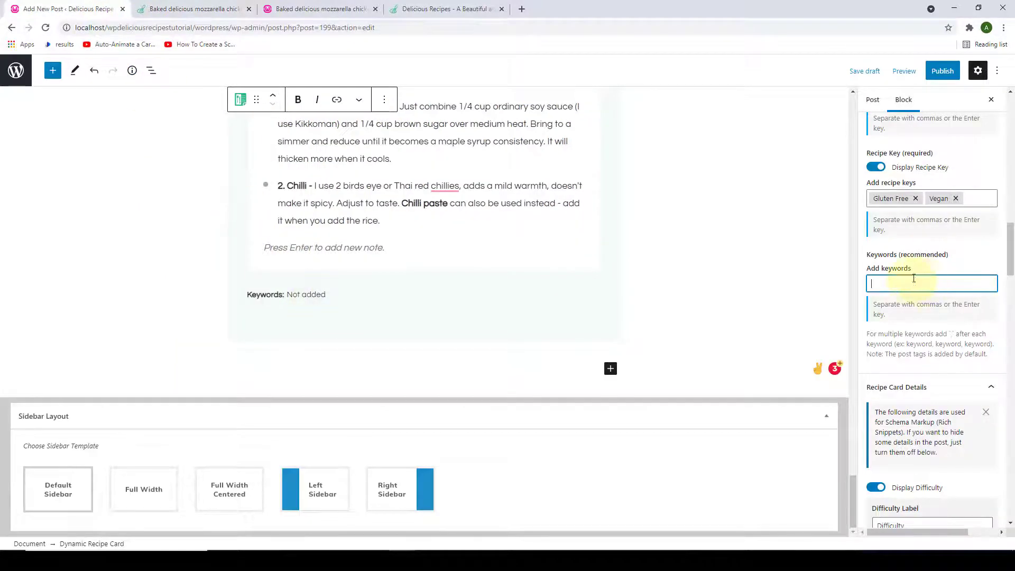
{"action": "right_click", "coordinate": [911, 282]}
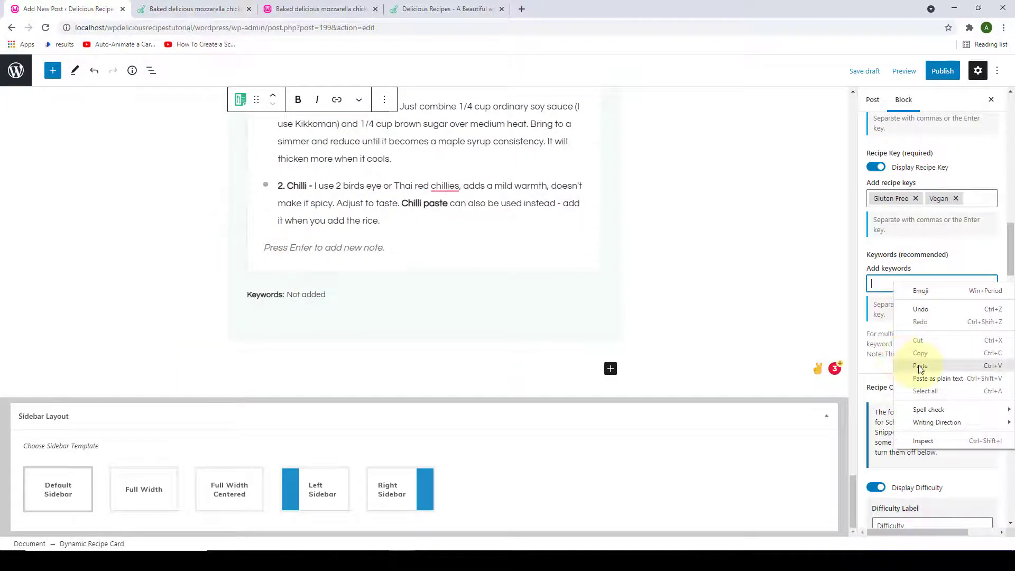
{"action": "left_click", "coordinate": [920, 367]}
Review the remaining recipe card settings and publish the post with public visibility, immediately
{"action": "scroll", "coordinate": [597, 330], "scroll_direction": "up", "scroll_amount": 1}
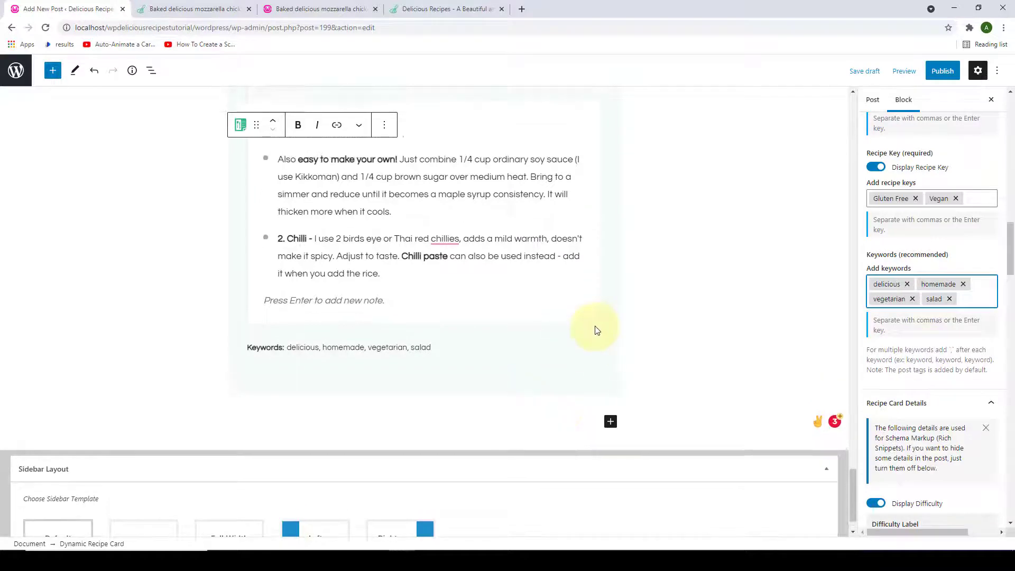
{"action": "scroll", "coordinate": [598, 332], "scroll_direction": "down", "scroll_amount": 1}
{"action": "scroll", "coordinate": [991, 338], "scroll_direction": "down", "scroll_amount": 6}
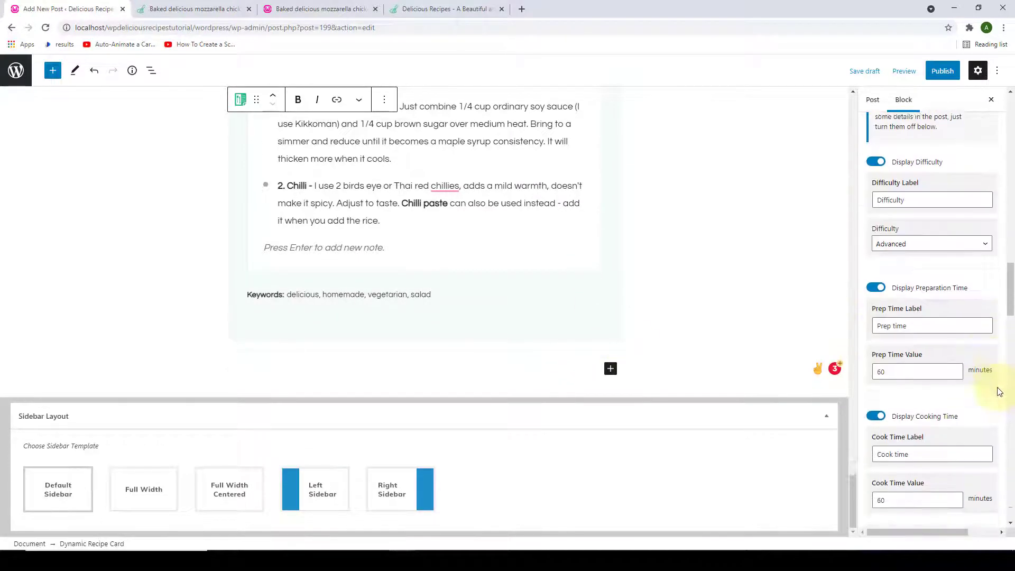
{"action": "scroll", "coordinate": [1002, 395], "scroll_direction": "down", "scroll_amount": 15}
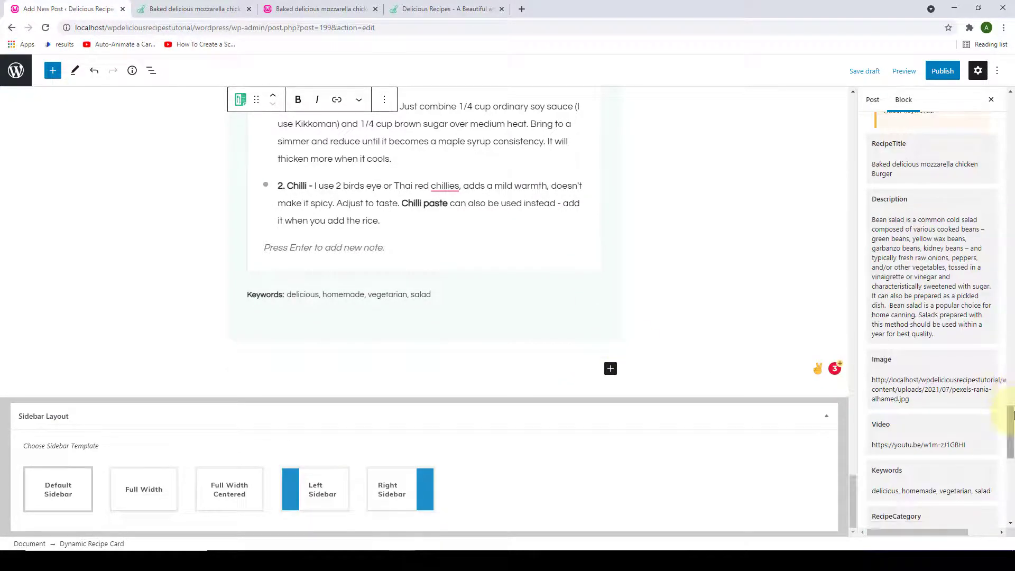
{"action": "scroll", "coordinate": [1000, 402], "scroll_direction": "up", "scroll_amount": 20}
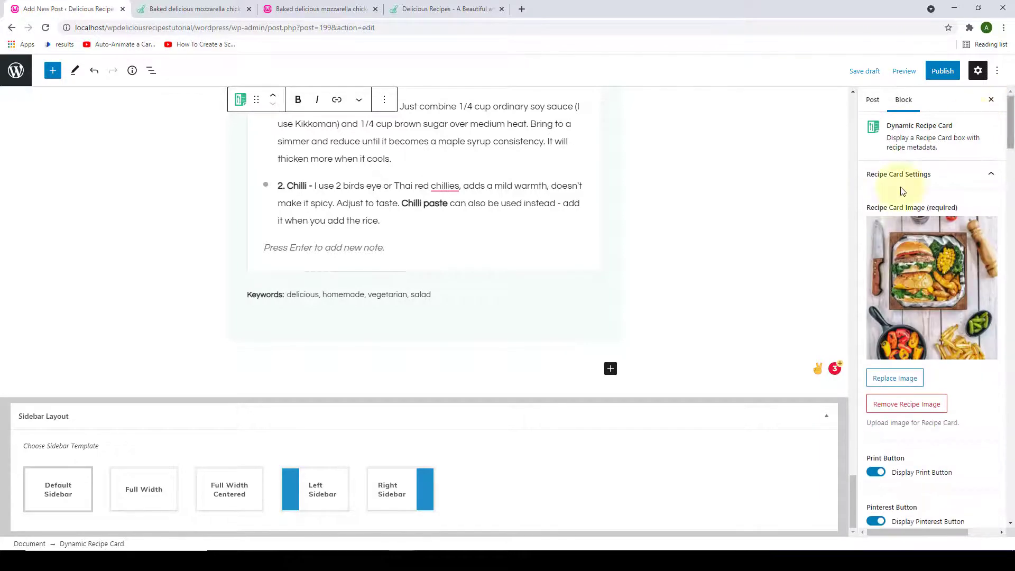
{"action": "left_click_drag", "start_coordinate": [855, 494], "coordinate": [866, 93]}
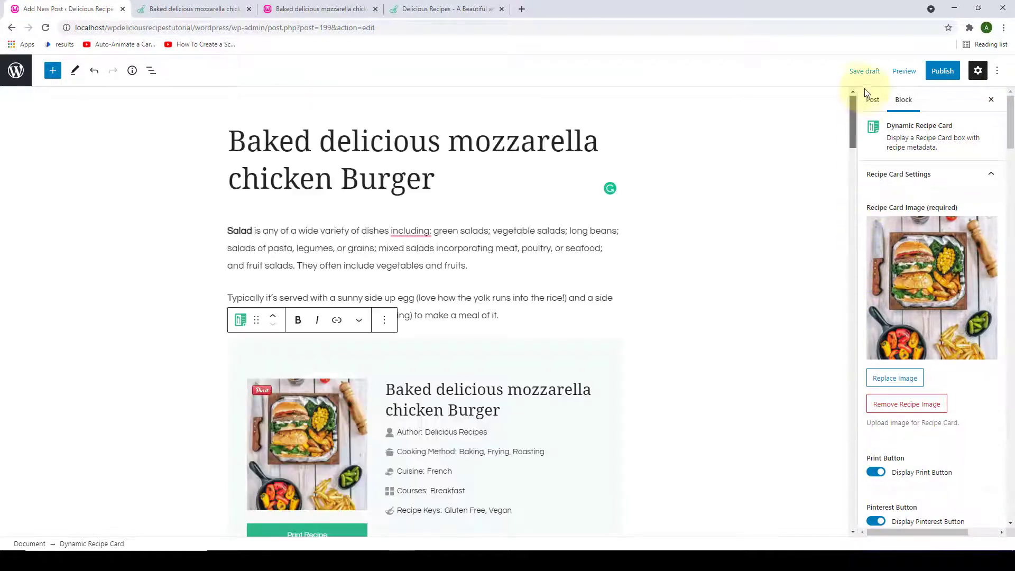
{"action": "left_click", "coordinate": [941, 76]}
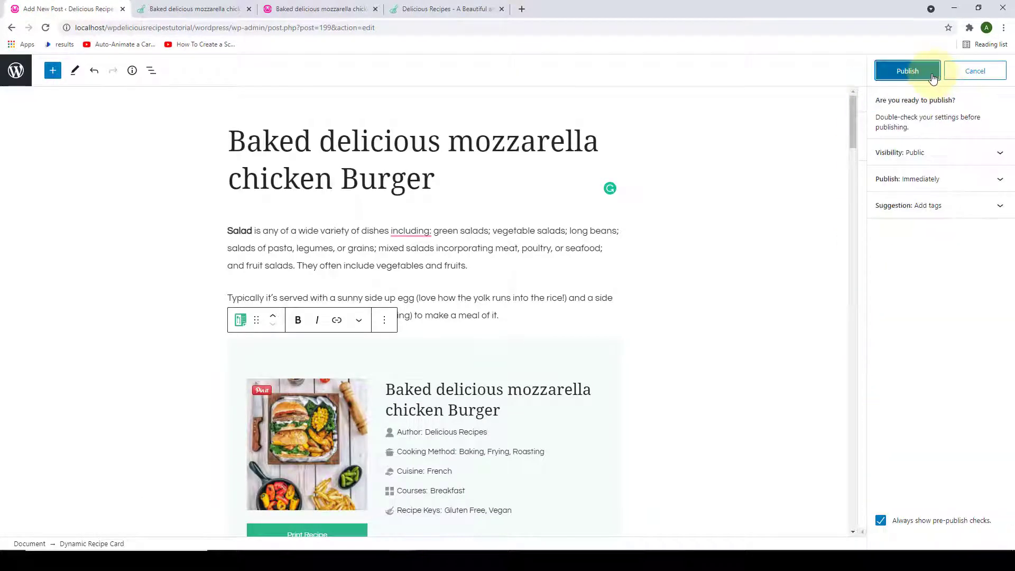
{"action": "left_click", "coordinate": [934, 78]}
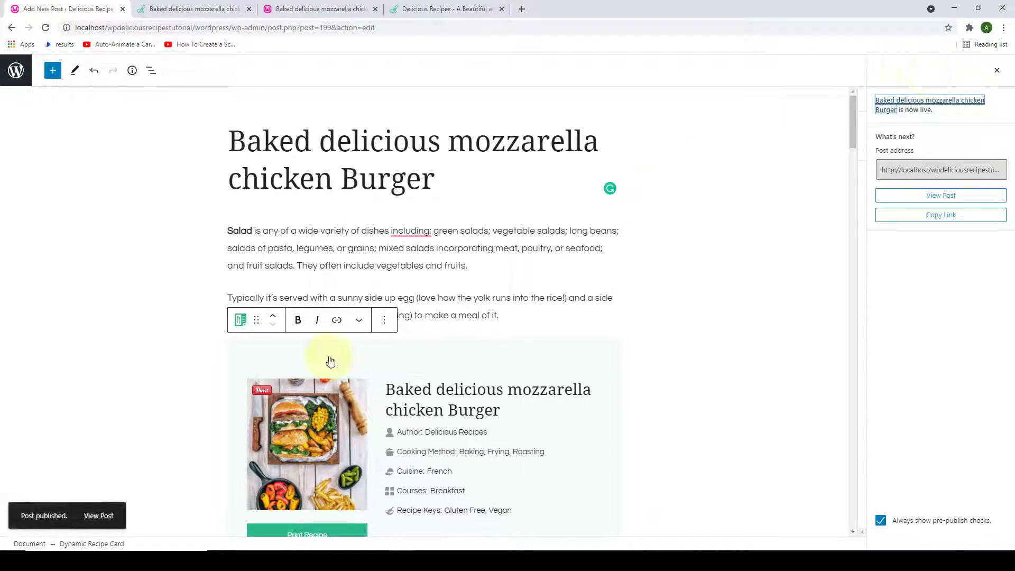
Open the published post in a new tab and review the recipe card from the description down to the notes and keywords
{"action": "right_click", "coordinate": [98, 519]}
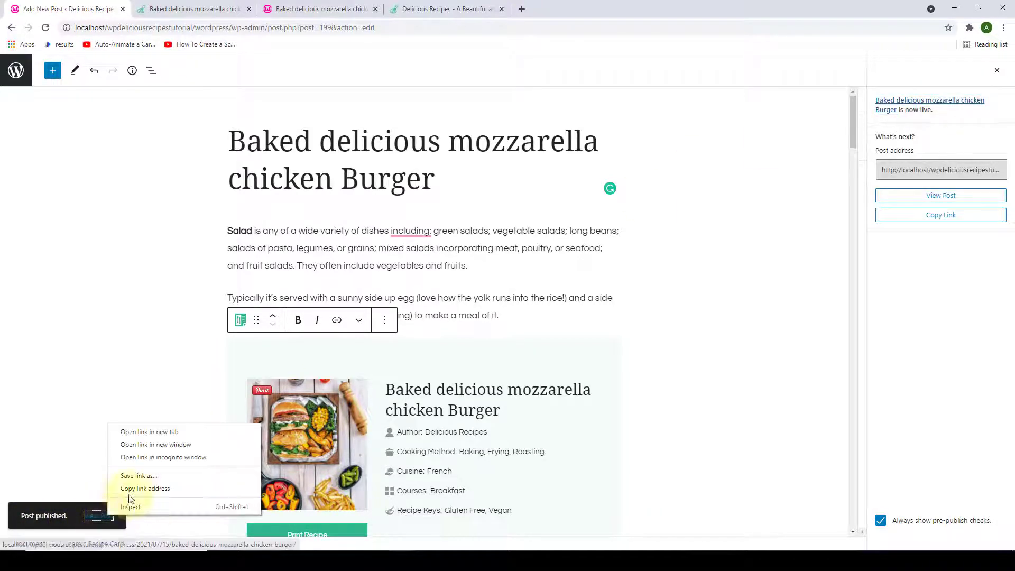
{"action": "left_click", "coordinate": [163, 434]}
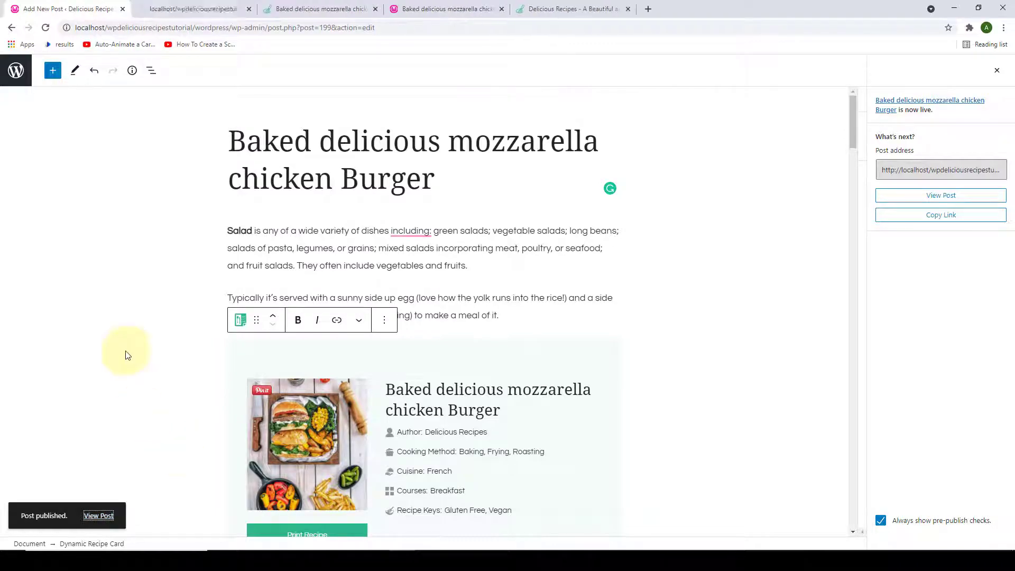
{"action": "left_click", "coordinate": [153, 9]}
{"action": "scroll", "coordinate": [455, 288], "scroll_direction": "down", "scroll_amount": 12}
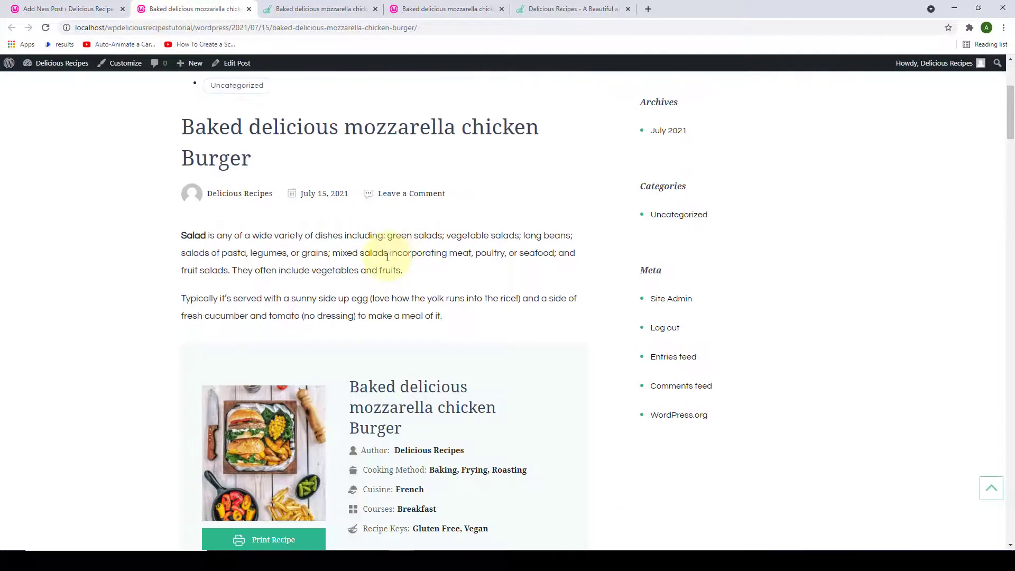
{"action": "scroll", "coordinate": [457, 300], "scroll_direction": "down", "scroll_amount": 15}
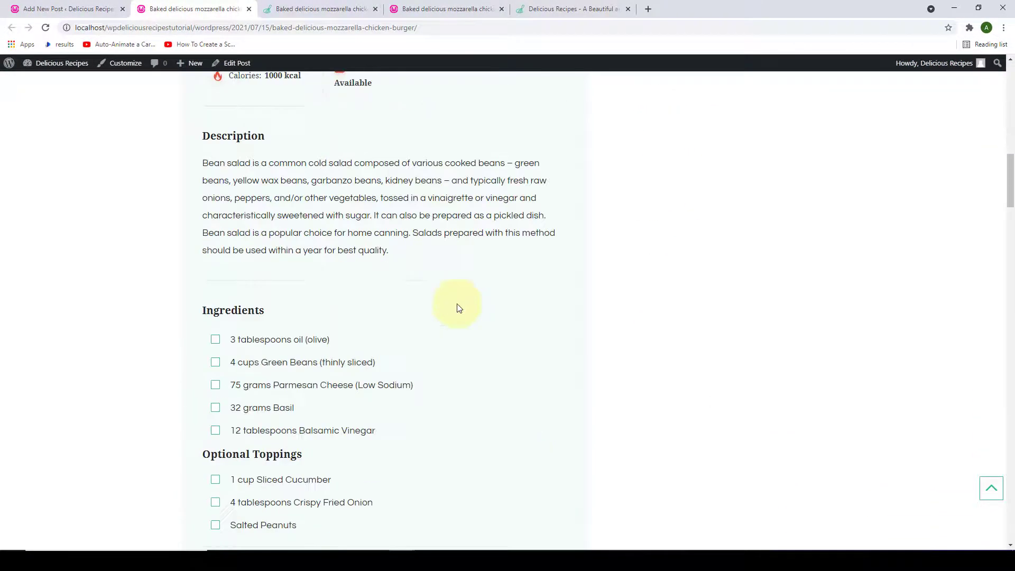
{"action": "scroll", "coordinate": [459, 304], "scroll_direction": "down", "scroll_amount": 15}
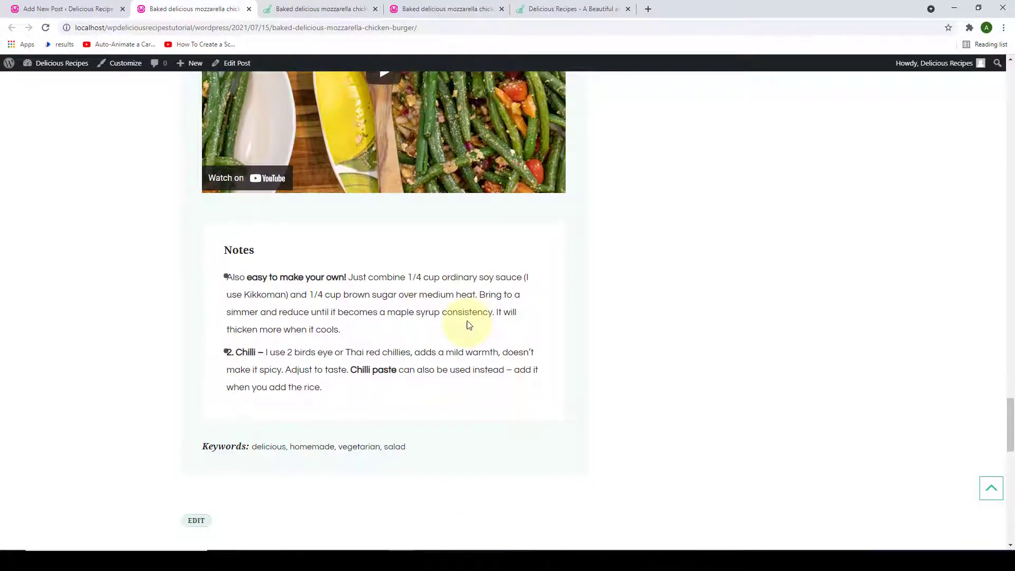
{"action": "left_click", "coordinate": [989, 488]}
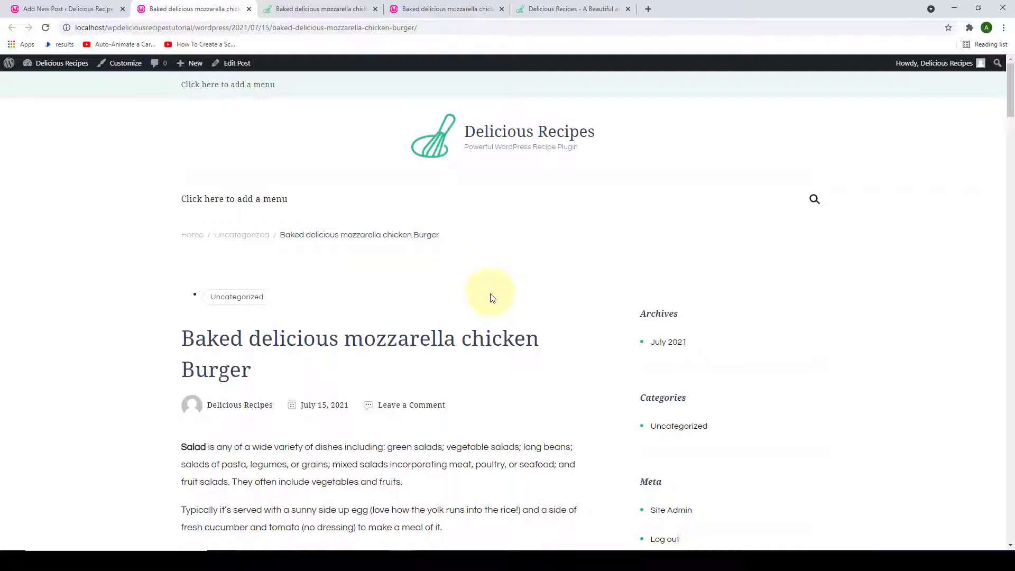
Return to the post editor and remove the post from the Uncategorized category
{"action": "left_click", "coordinate": [101, 9]}
{"action": "scroll", "coordinate": [638, 242], "scroll_direction": "down", "scroll_amount": 2}
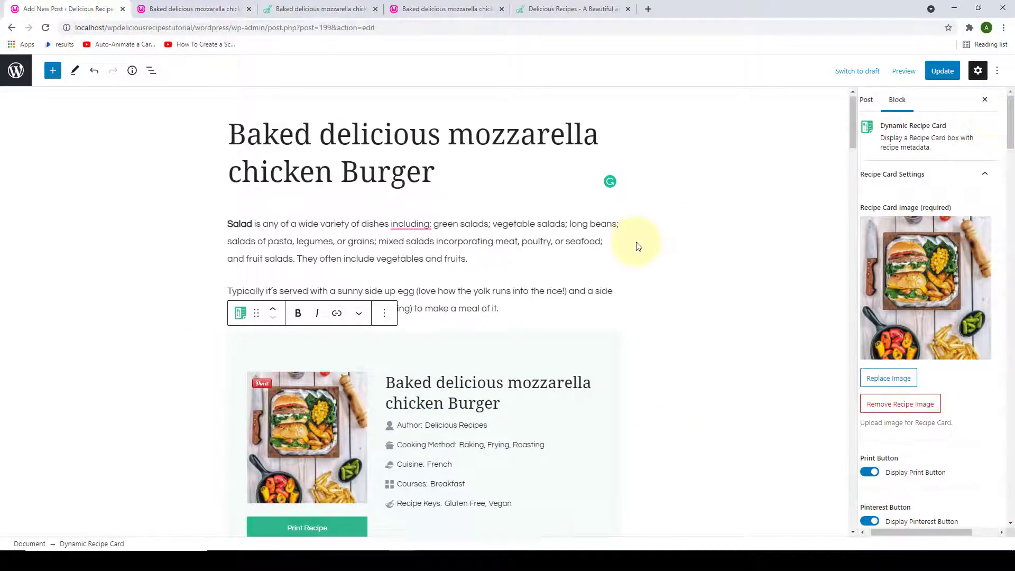
{"action": "left_click", "coordinate": [866, 101]}
{"action": "scroll", "coordinate": [906, 118], "scroll_direction": "down", "scroll_amount": 1}
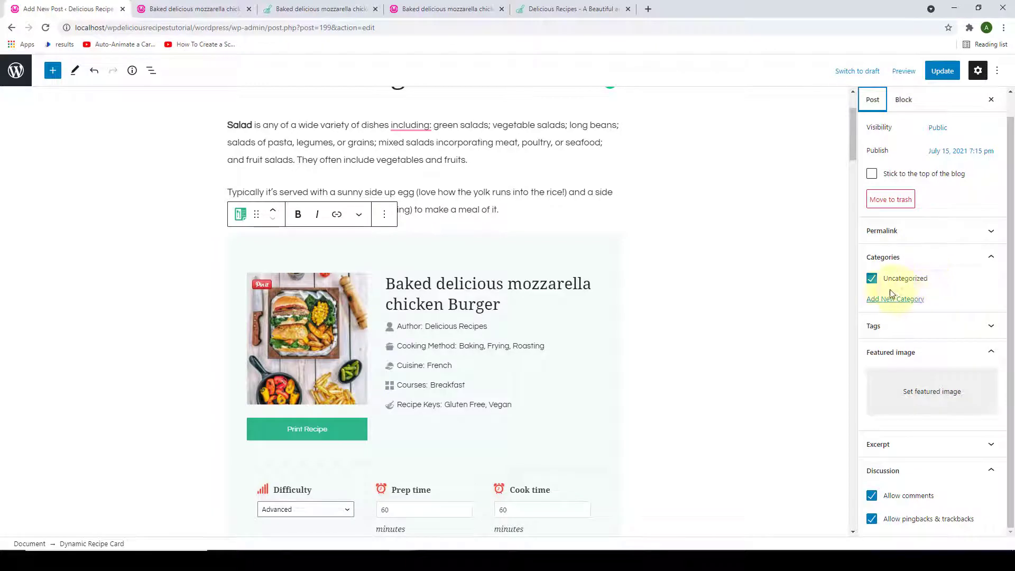
{"action": "left_click", "coordinate": [872, 280]}
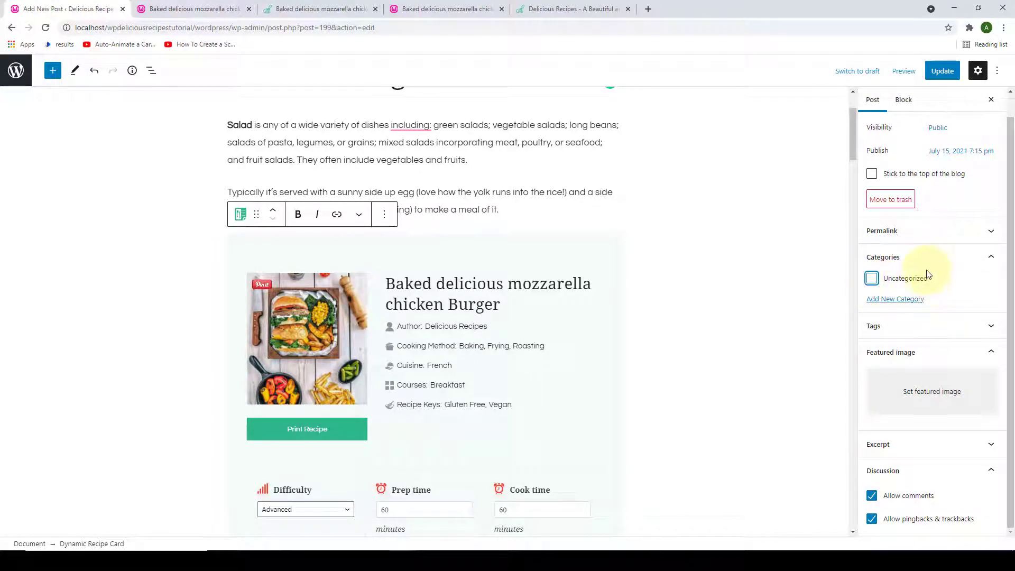
Create two new post categories, Healthy and Vegetarian, and assign them to the post
{"action": "left_click", "coordinate": [913, 300]}
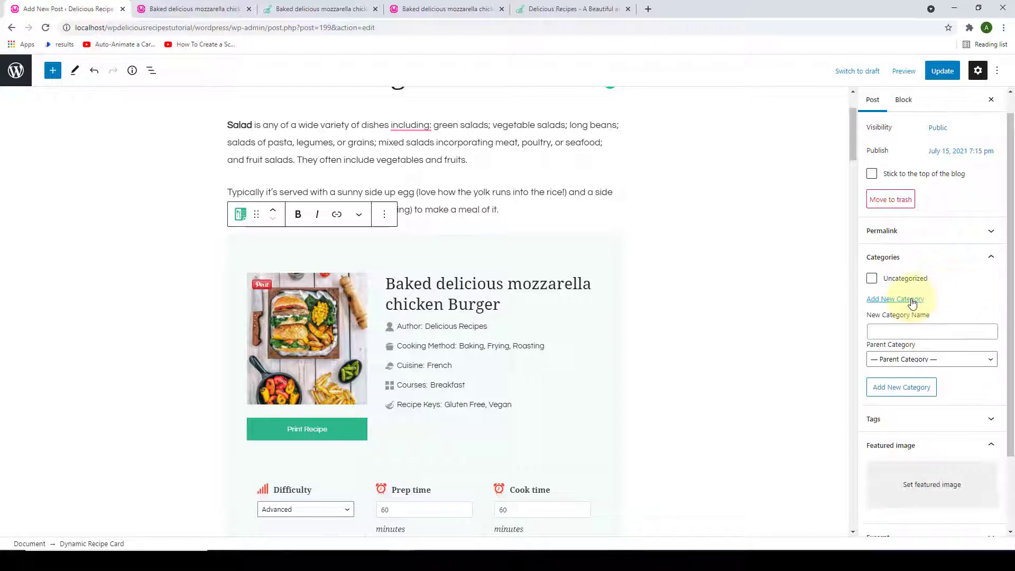
{"action": "scroll", "coordinate": [867, 301], "scroll_direction": "down", "scroll_amount": 2}
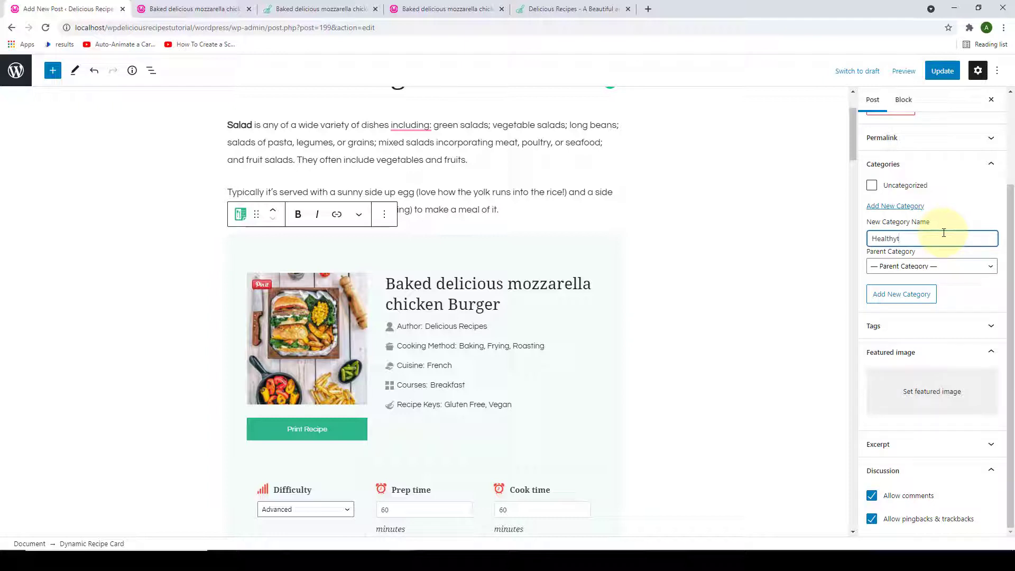
{"action": "type", "text": "Healthyt"}
{"action": "key", "text": "BackSpace"}
{"action": "left_click", "coordinate": [924, 299]}
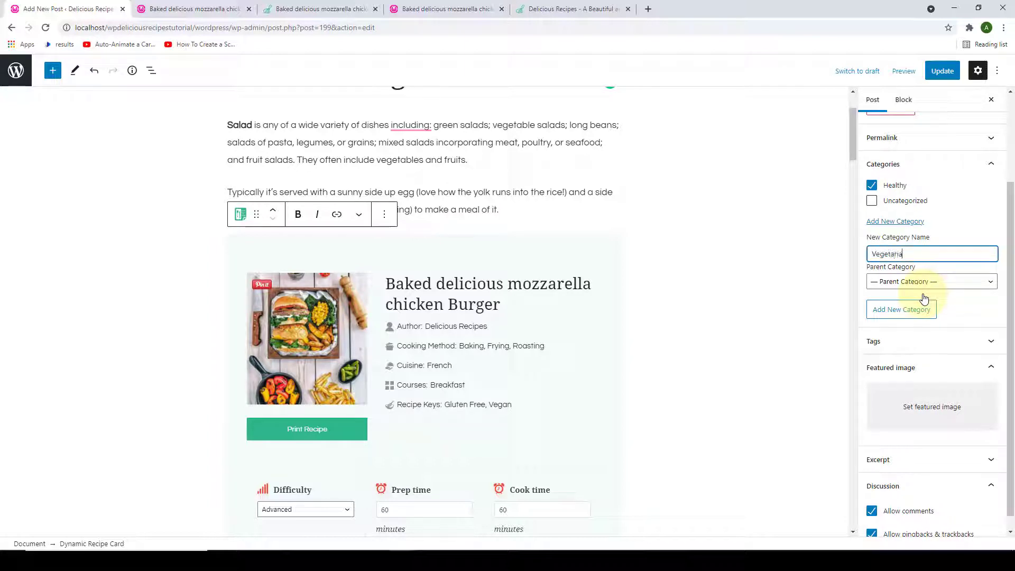
{"action": "left_click", "coordinate": [922, 309]}
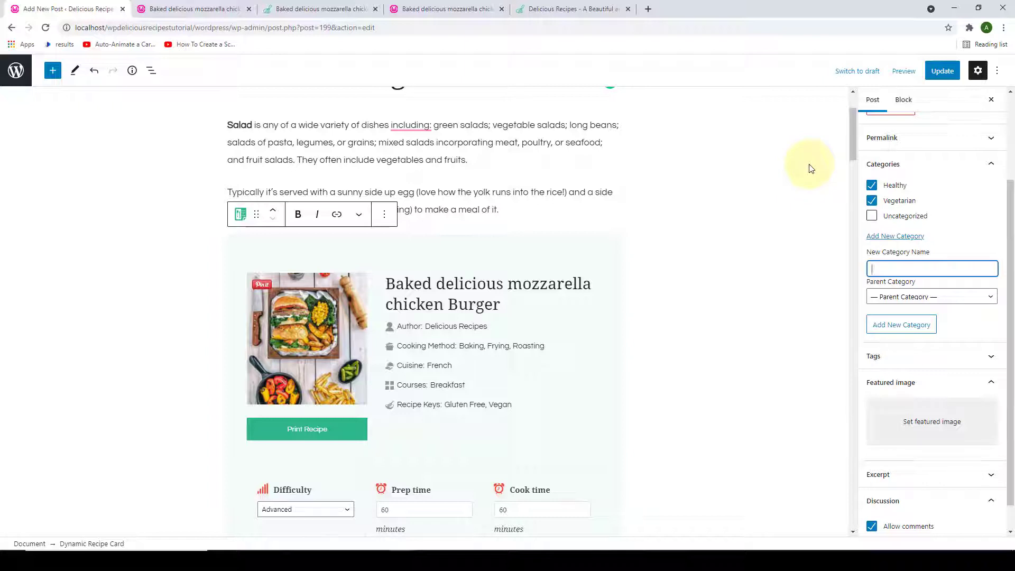
Set the burger image pexels-rania-alhamed.jpg from the media library as the post's featured image
{"action": "scroll", "coordinate": [922, 329], "scroll_direction": "down", "scroll_amount": 1}
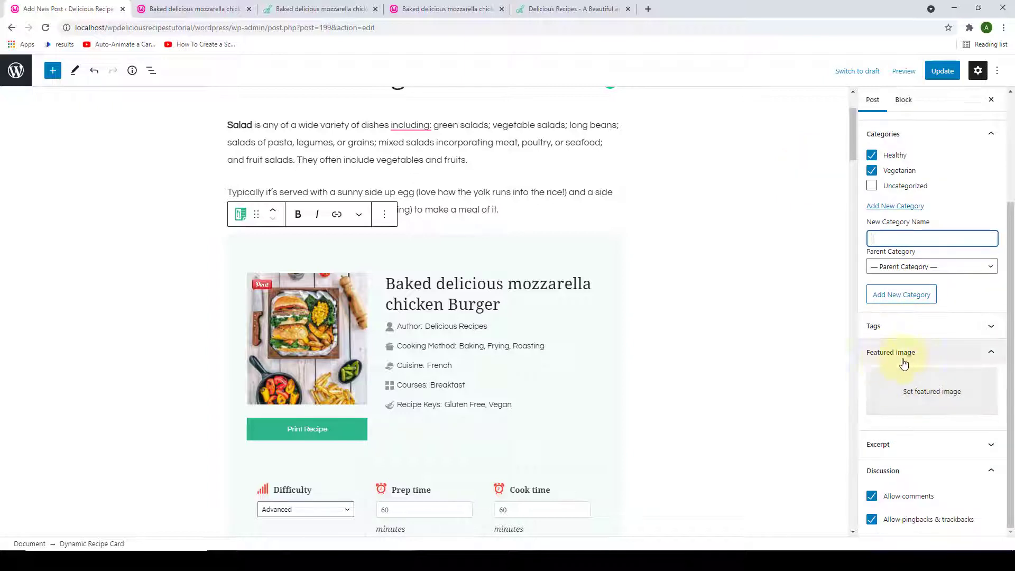
{"action": "left_click", "coordinate": [941, 390]}
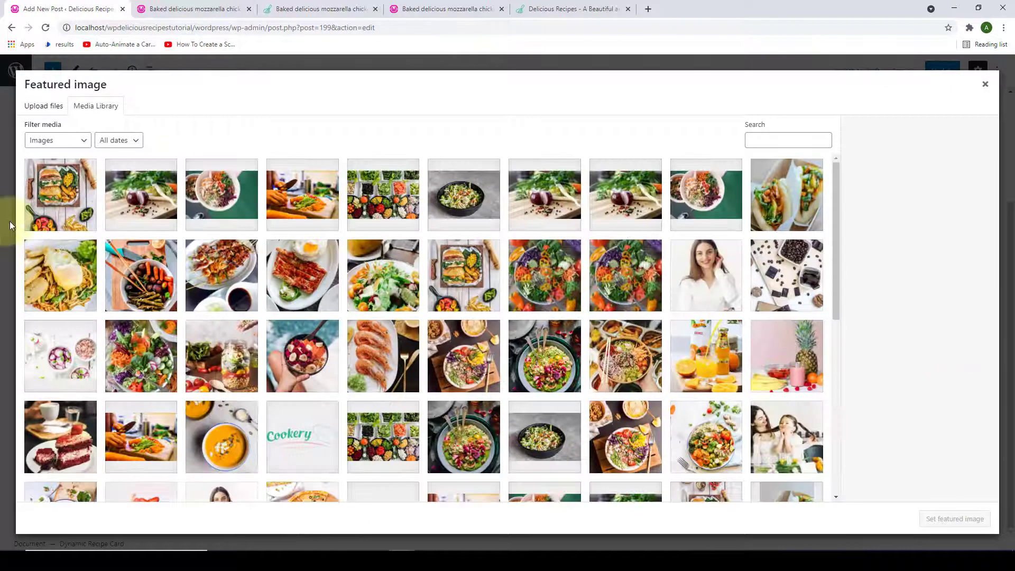
{"action": "left_click", "coordinate": [52, 195]}
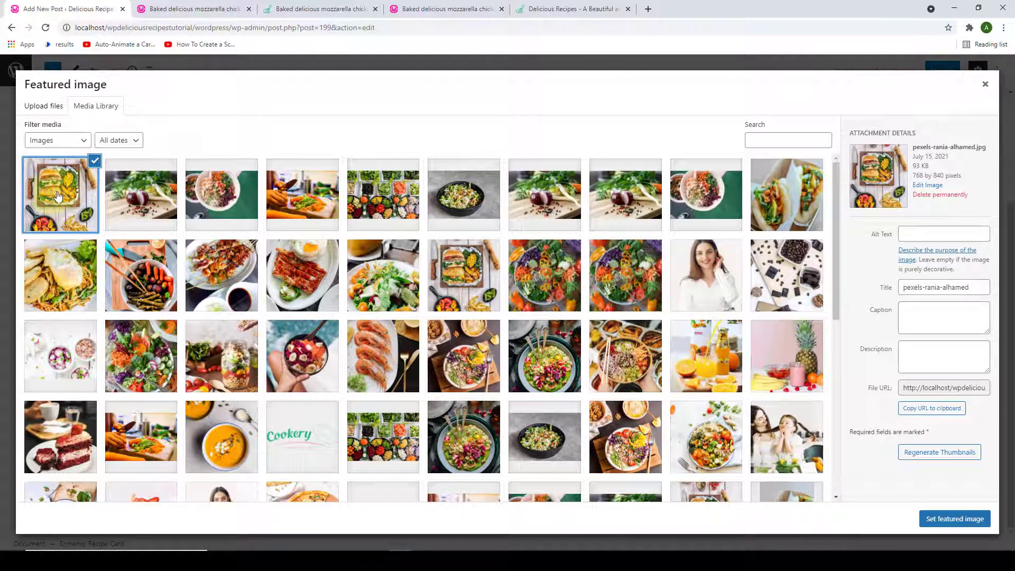
{"action": "left_click", "coordinate": [961, 519]}
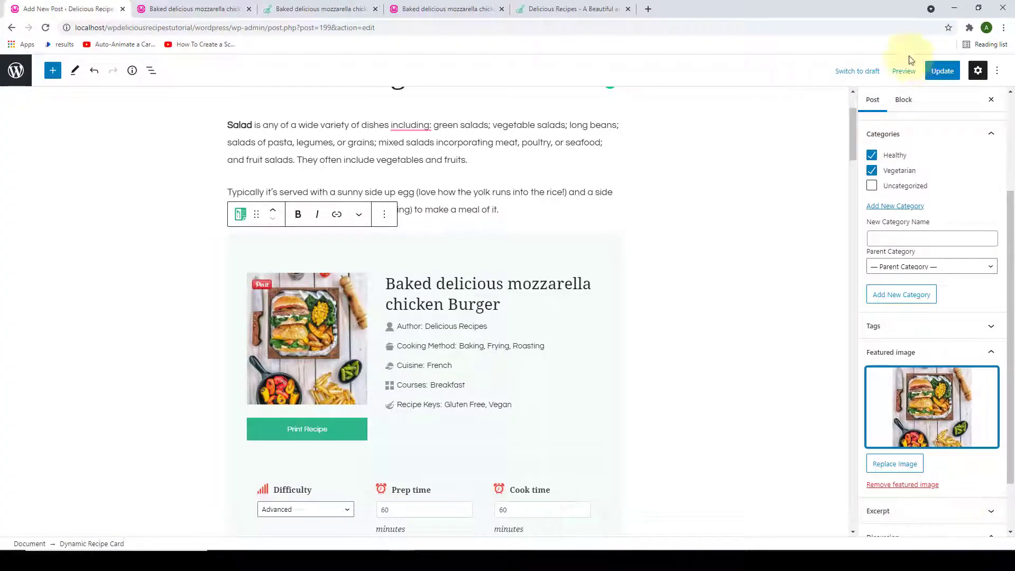
Update the burger post and reload its published page to apply the new categories and featured image
{"action": "left_click", "coordinate": [942, 73]}
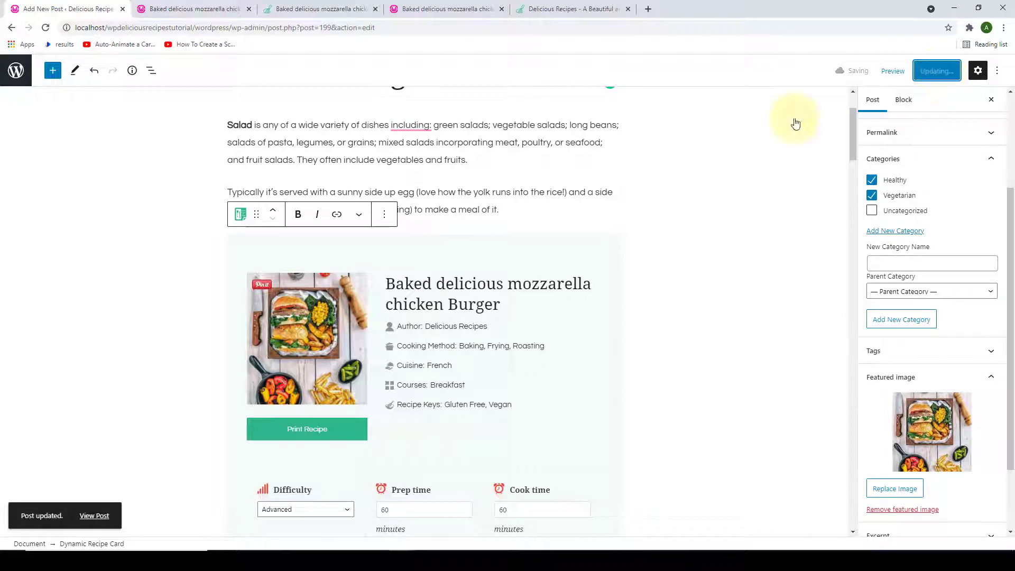
{"action": "scroll", "coordinate": [483, 199], "scroll_direction": "up", "scroll_amount": 2}
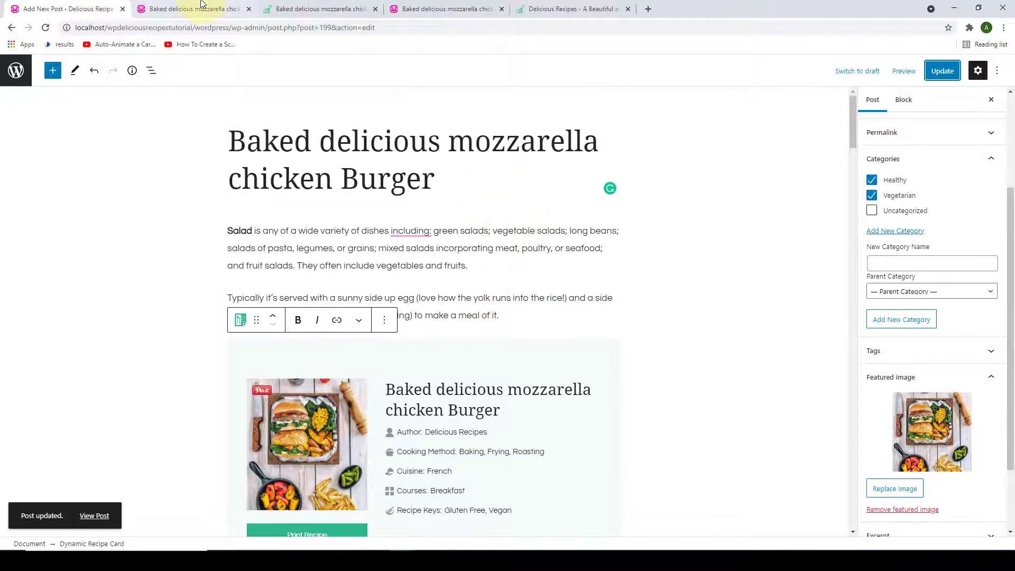
{"action": "left_click", "coordinate": [201, 6]}
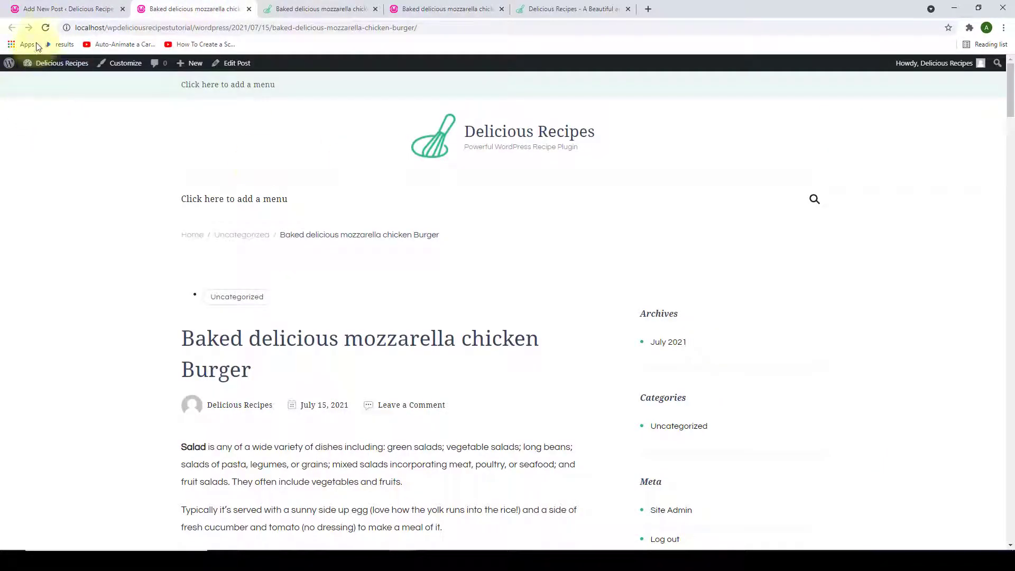
{"action": "left_click", "coordinate": [45, 29]}
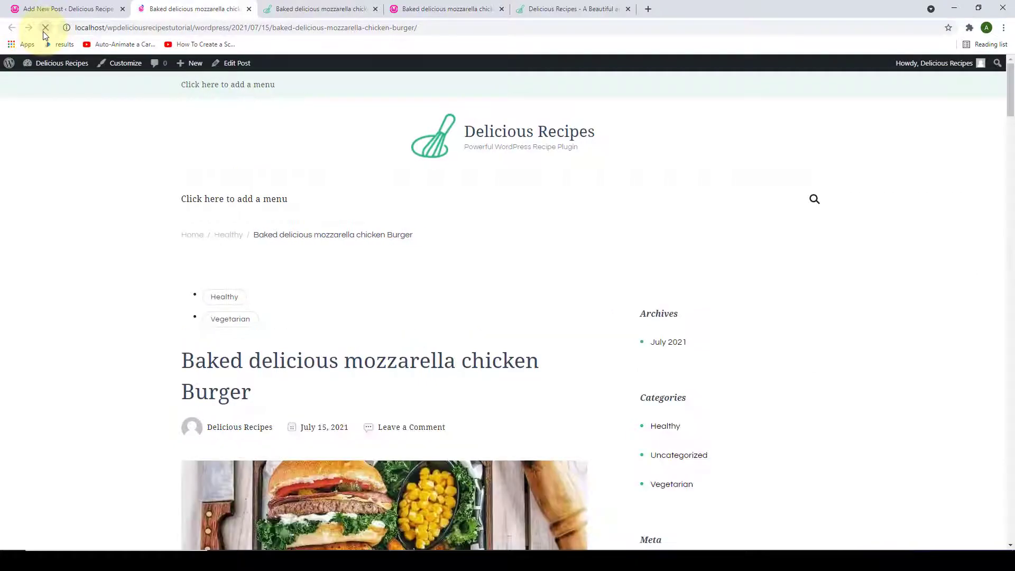
Review the published post from the featured image through the recipe card's ingredients and instruction photos
{"action": "scroll", "coordinate": [378, 186], "scroll_direction": "down", "scroll_amount": 10}
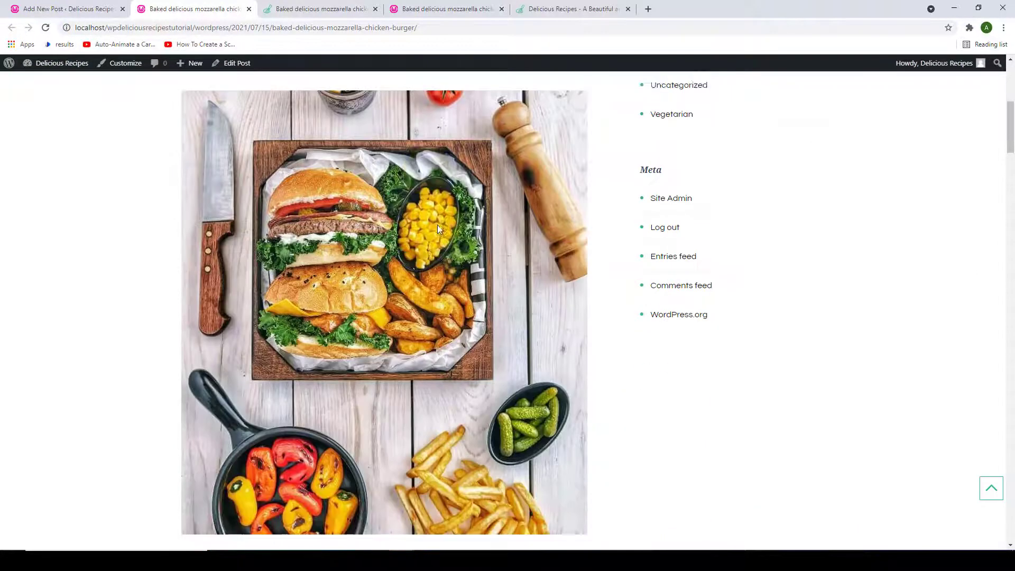
{"action": "scroll", "coordinate": [443, 233], "scroll_direction": "down", "scroll_amount": 18}
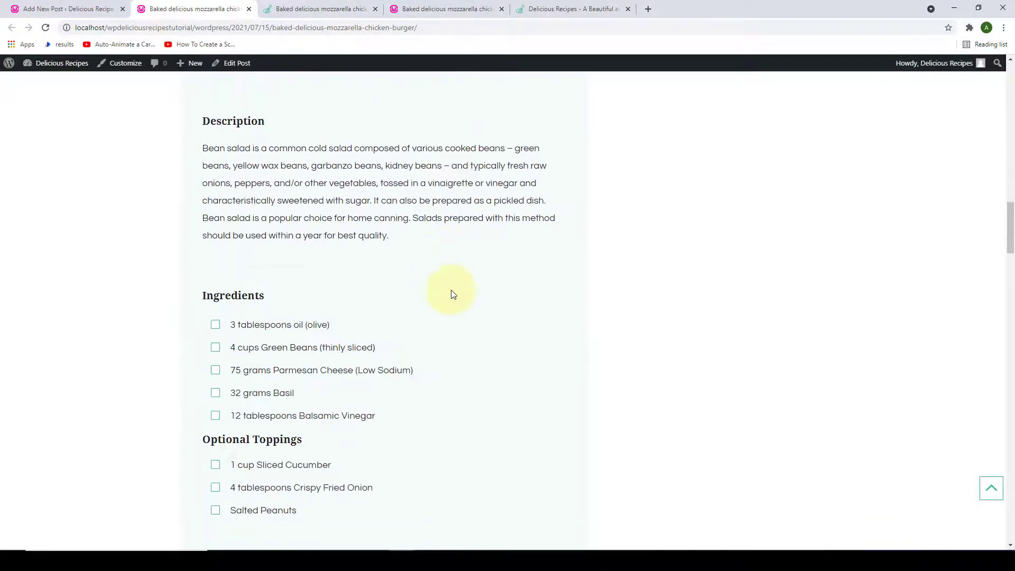
{"action": "scroll", "coordinate": [453, 290], "scroll_direction": "down", "scroll_amount": 18}
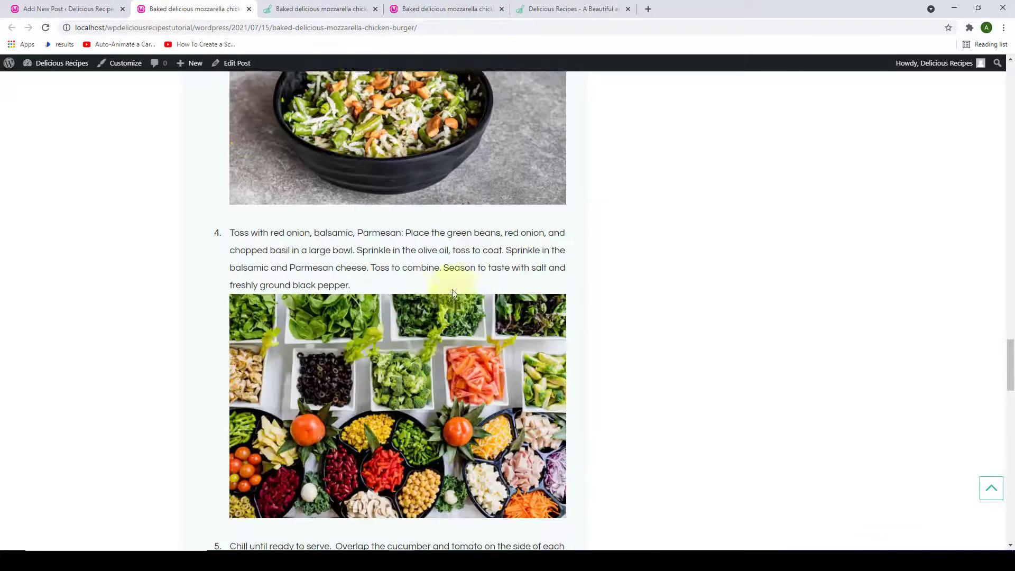
{"action": "scroll", "coordinate": [452, 290], "scroll_direction": "down", "scroll_amount": 1}
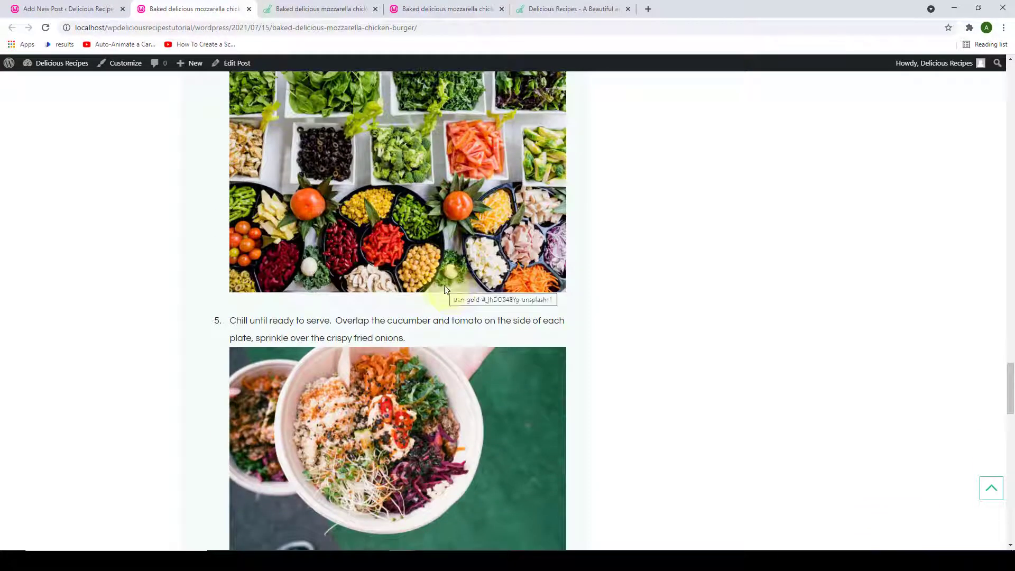
Open the site's homepage and examine its featured post banner
{"action": "left_click", "coordinate": [992, 488]}
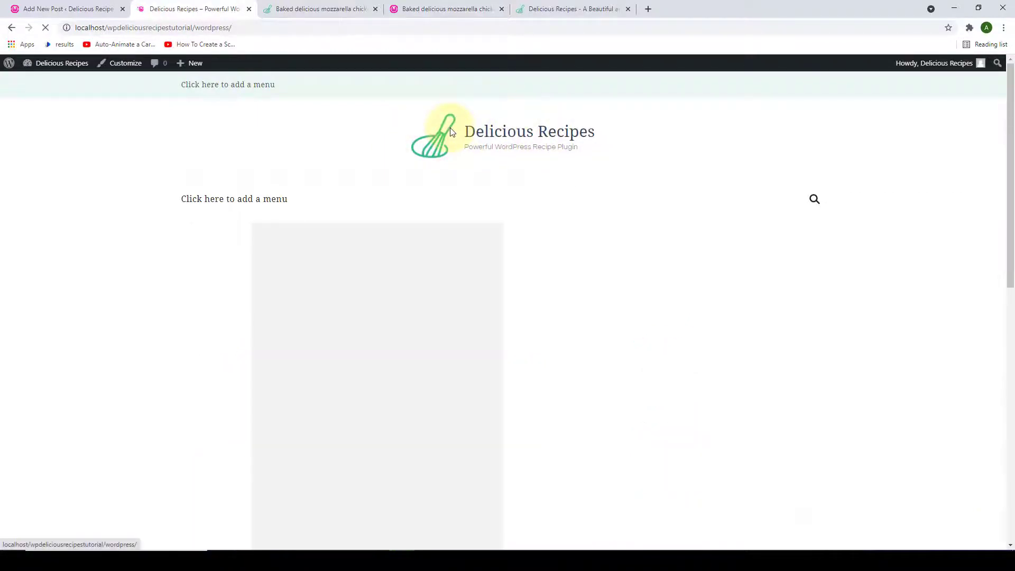
{"action": "scroll", "coordinate": [150, 167], "scroll_direction": "down", "scroll_amount": 3}
{"action": "scroll", "coordinate": [158, 190], "scroll_direction": "up", "scroll_amount": 2}
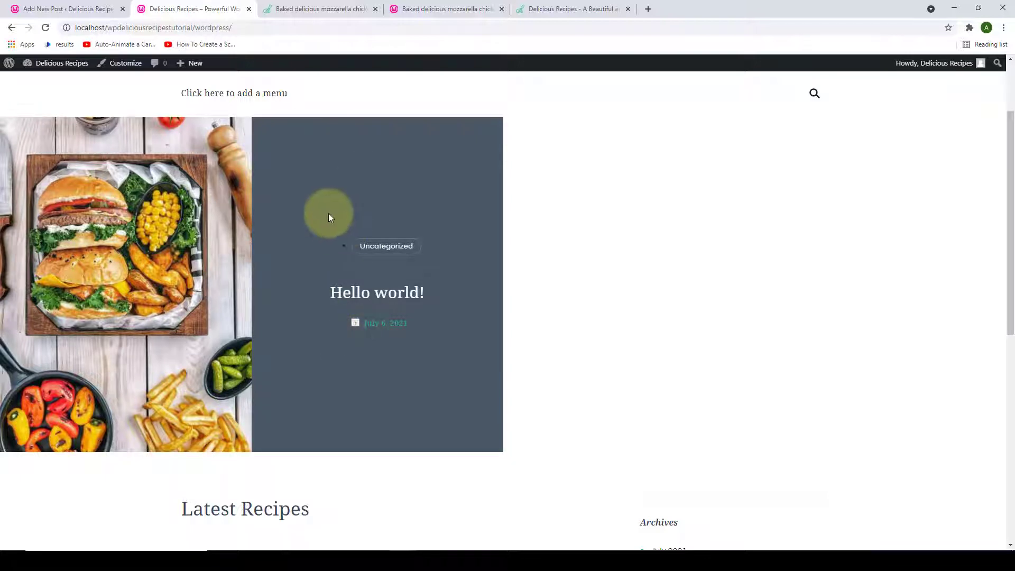
Enable Display Recipes On Homepage in the general settings of the Delicious Recipes plugin and save the changes
{"action": "left_click", "coordinate": [84, 8]}
{"action": "left_click", "coordinate": [16, 64]}
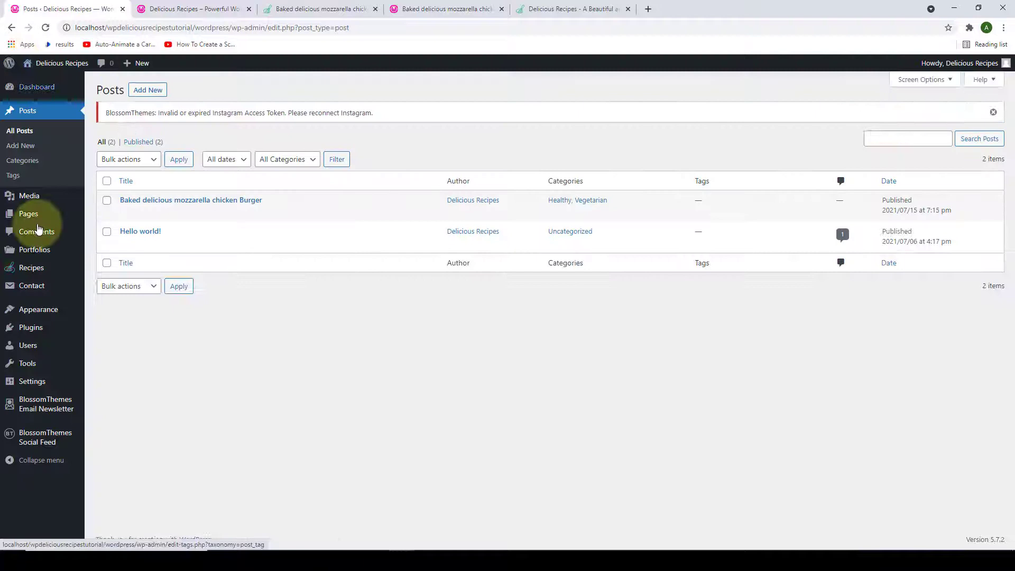
{"action": "mouse_move", "coordinate": [33, 271]}
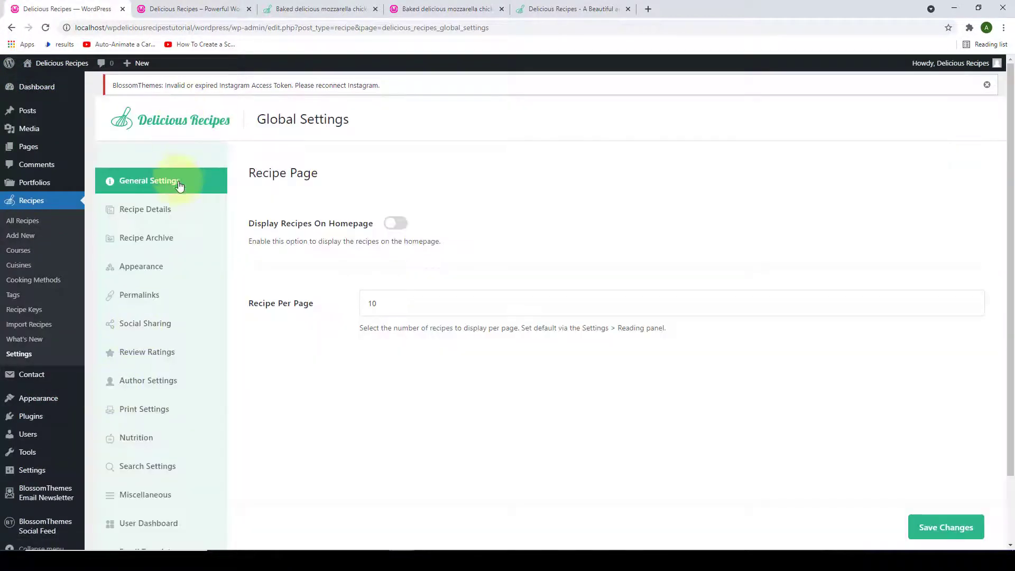
{"action": "scroll", "coordinate": [267, 195], "scroll_direction": "down", "scroll_amount": 1}
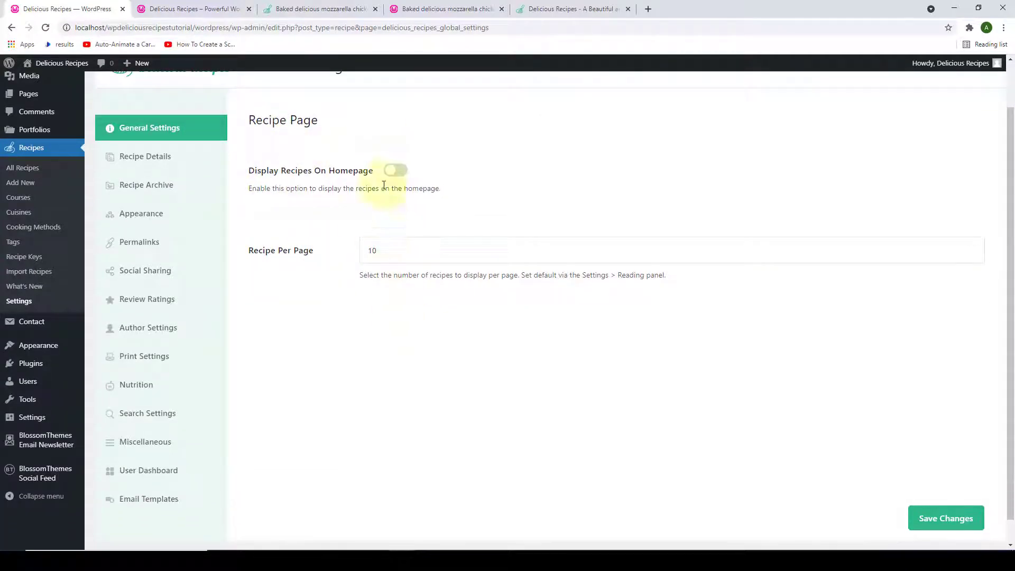
{"action": "left_click", "coordinate": [405, 171]}
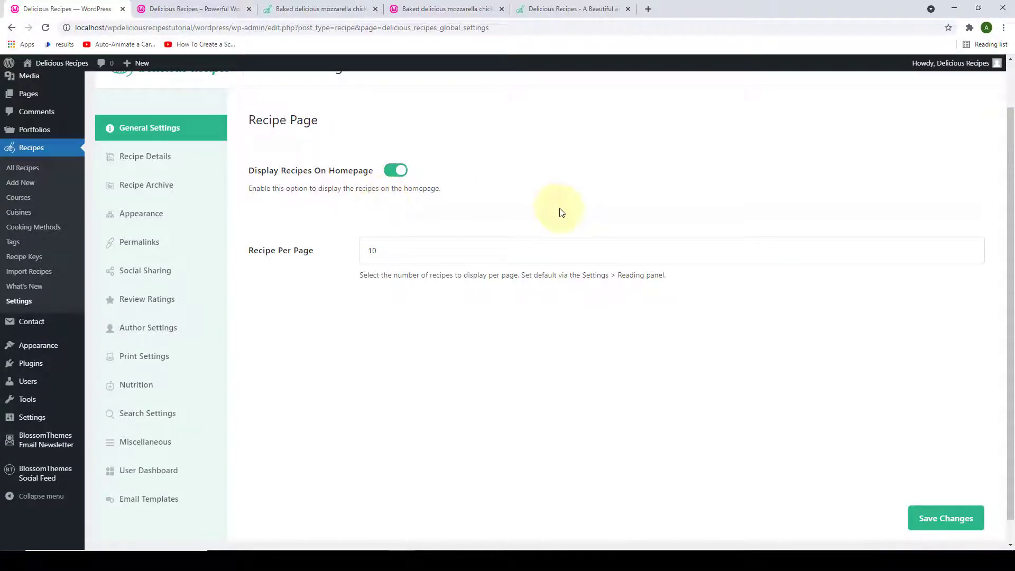
{"action": "left_click", "coordinate": [947, 519]}
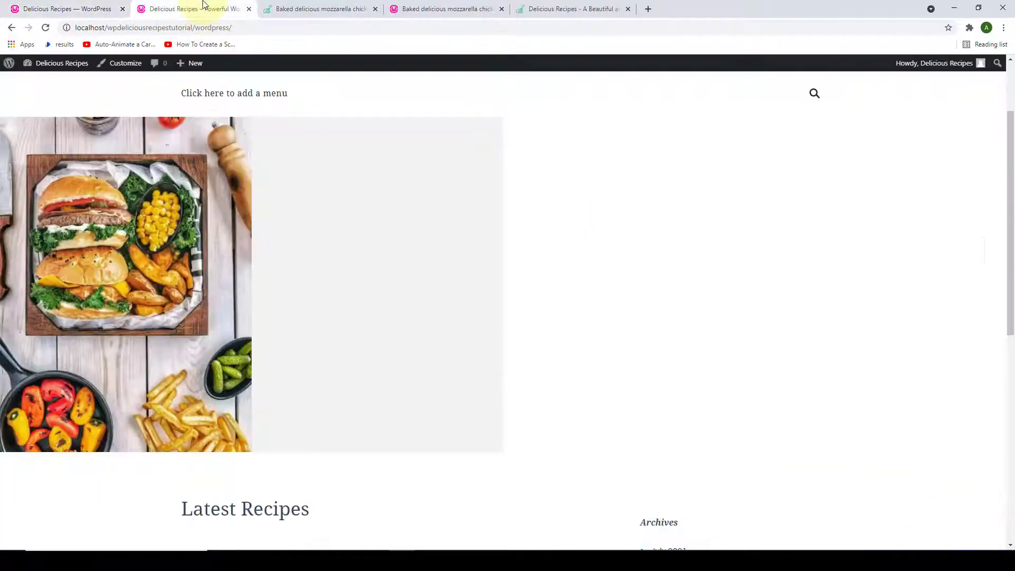
Reload the homepage and examine the burger entry in the banner and under Latest Recipes
{"action": "left_click", "coordinate": [201, 8]}
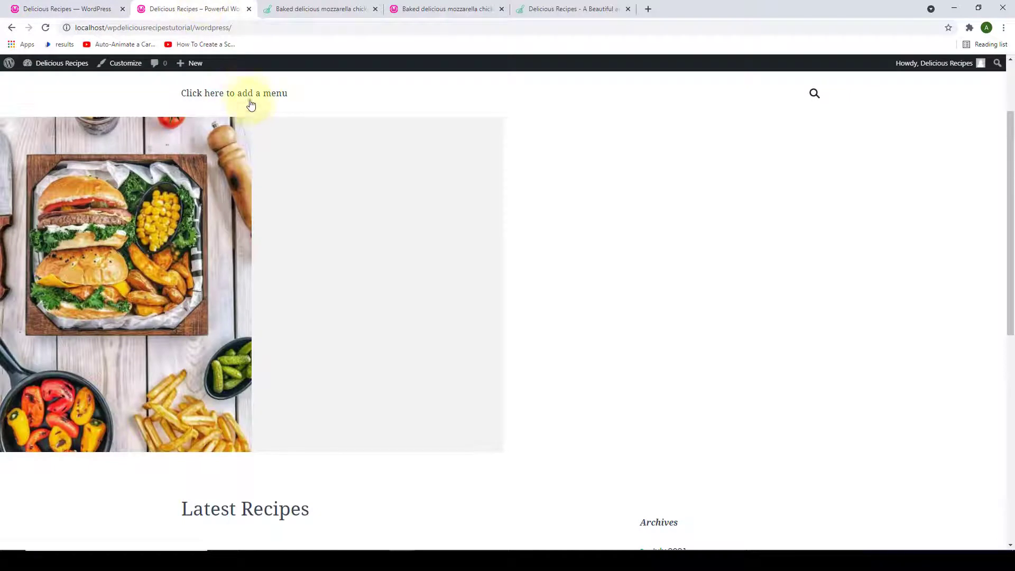
{"action": "left_click", "coordinate": [45, 28]}
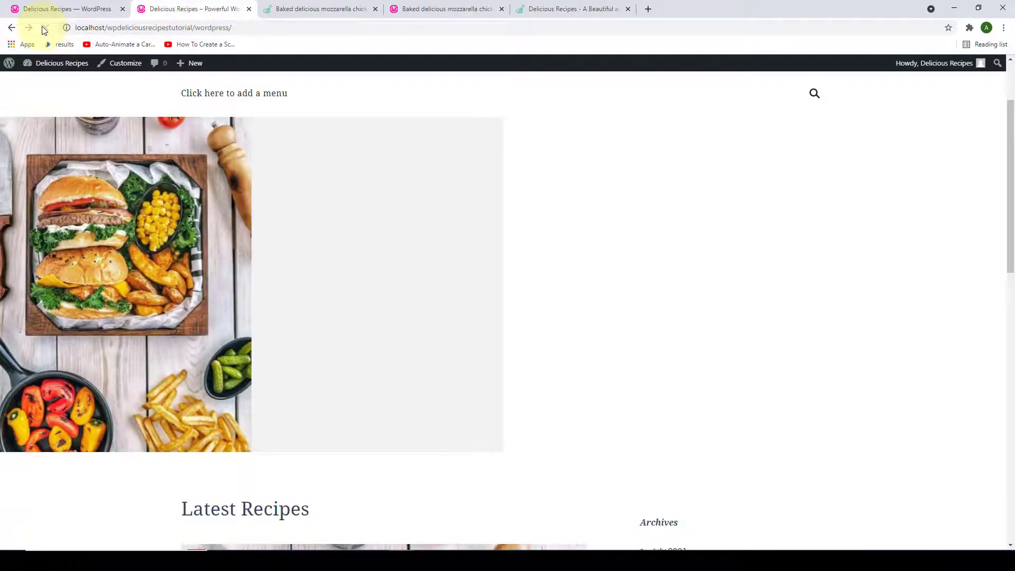
{"action": "scroll", "coordinate": [122, 255], "scroll_direction": "down", "scroll_amount": 1}
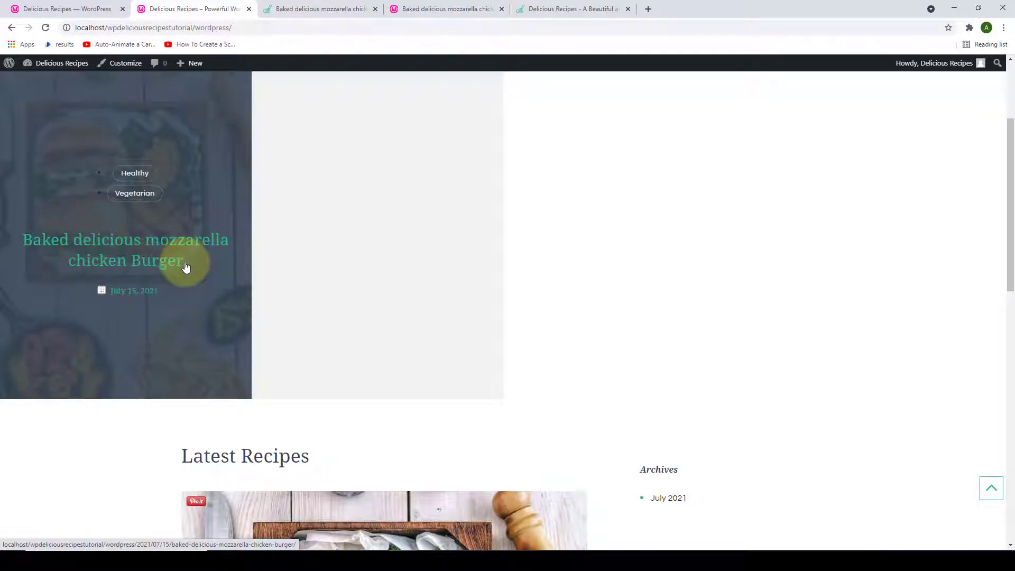
{"action": "scroll", "coordinate": [186, 267], "scroll_direction": "down", "scroll_amount": 10}
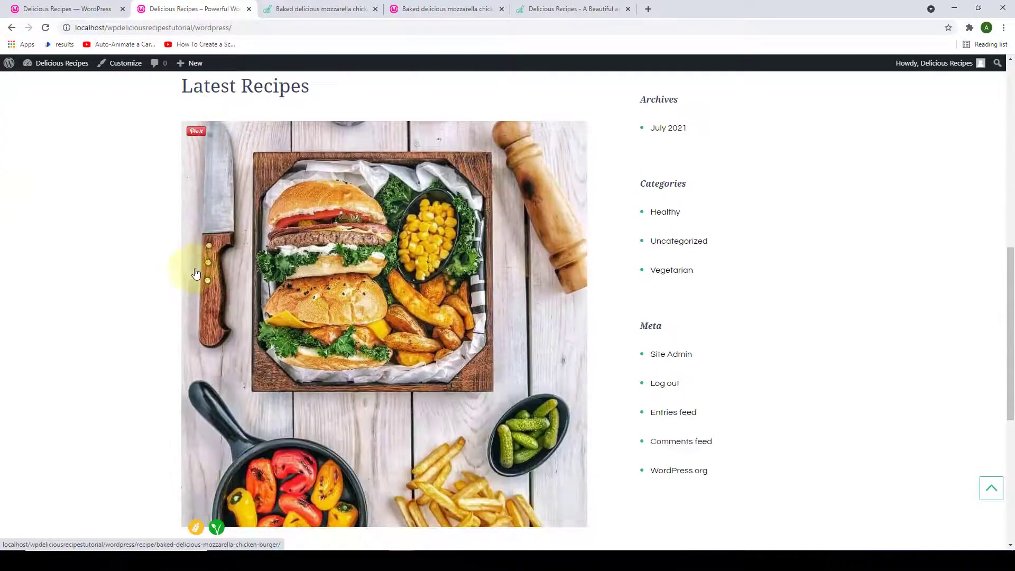
{"action": "scroll", "coordinate": [286, 279], "scroll_direction": "down", "scroll_amount": 3}
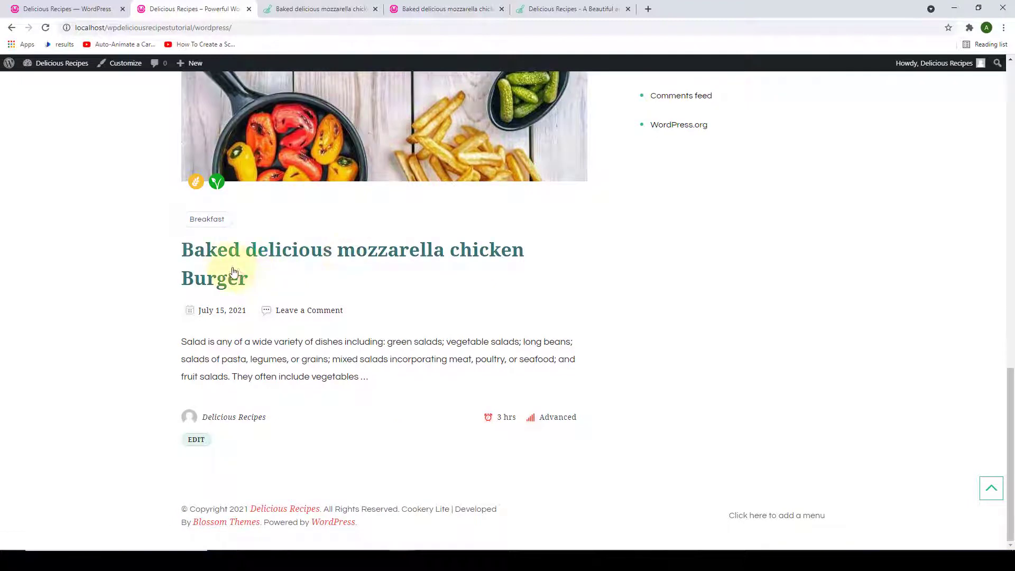
{"action": "scroll", "coordinate": [353, 269], "scroll_direction": "up", "scroll_amount": 8}
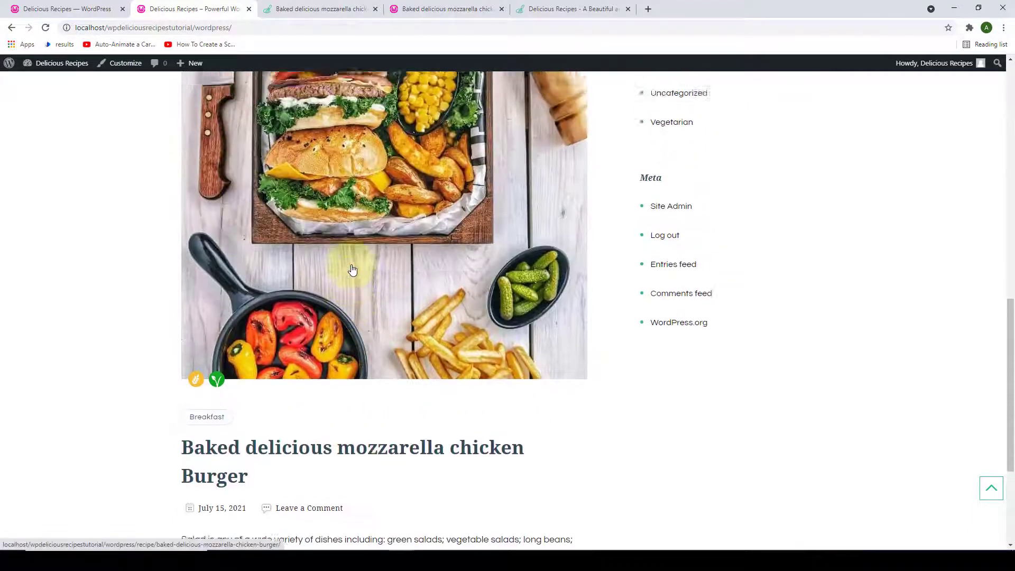
{"action": "scroll", "coordinate": [351, 326], "scroll_direction": "down", "scroll_amount": 6}
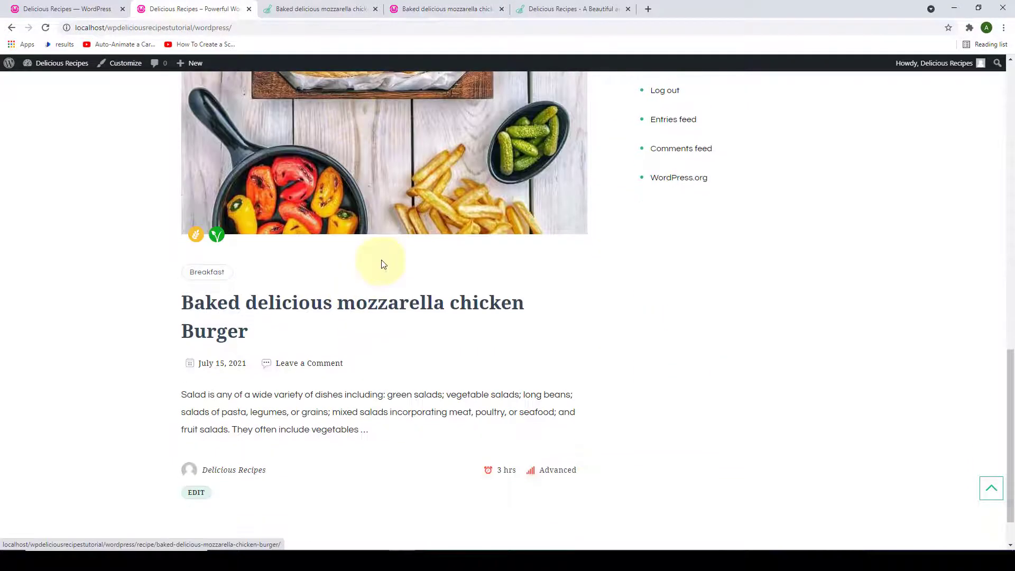
Open the burger recipe from Latest Recipes in a new tab and look over its header
{"action": "right_click", "coordinate": [245, 308]}
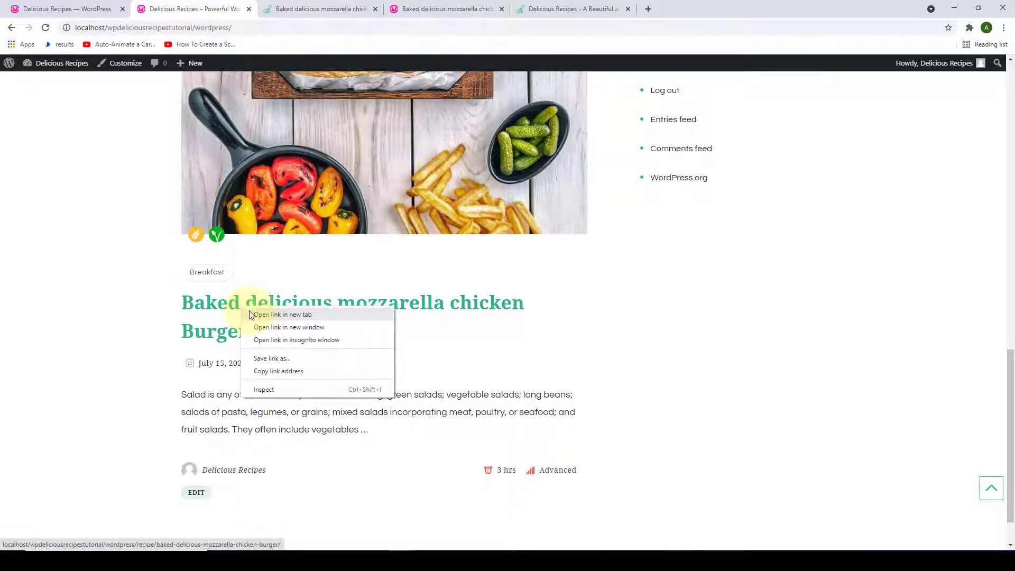
{"action": "left_click", "coordinate": [253, 314]}
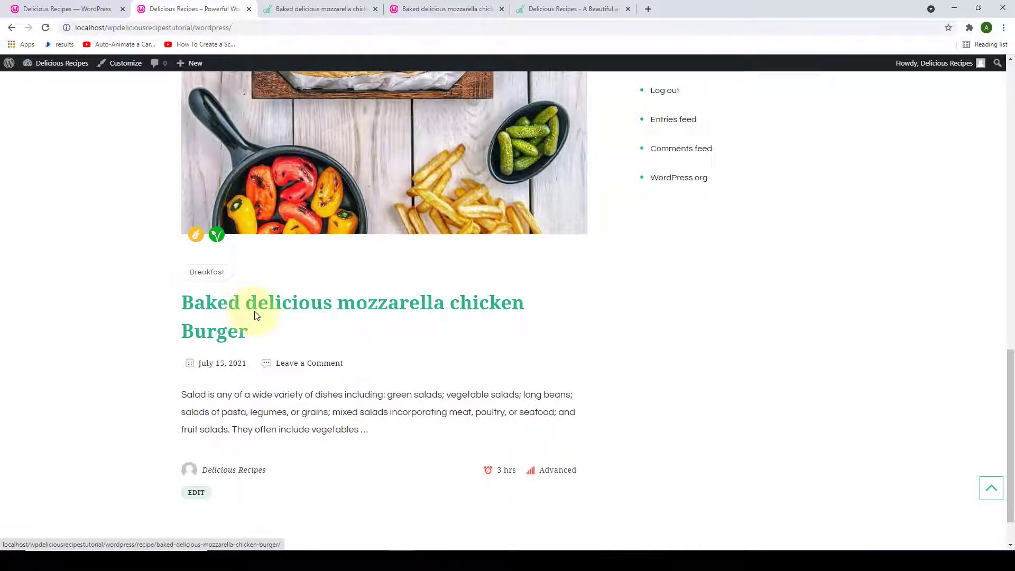
{"action": "left_click", "coordinate": [336, 7]}
{"action": "scroll", "coordinate": [427, 296], "scroll_direction": "down", "scroll_amount": 5}
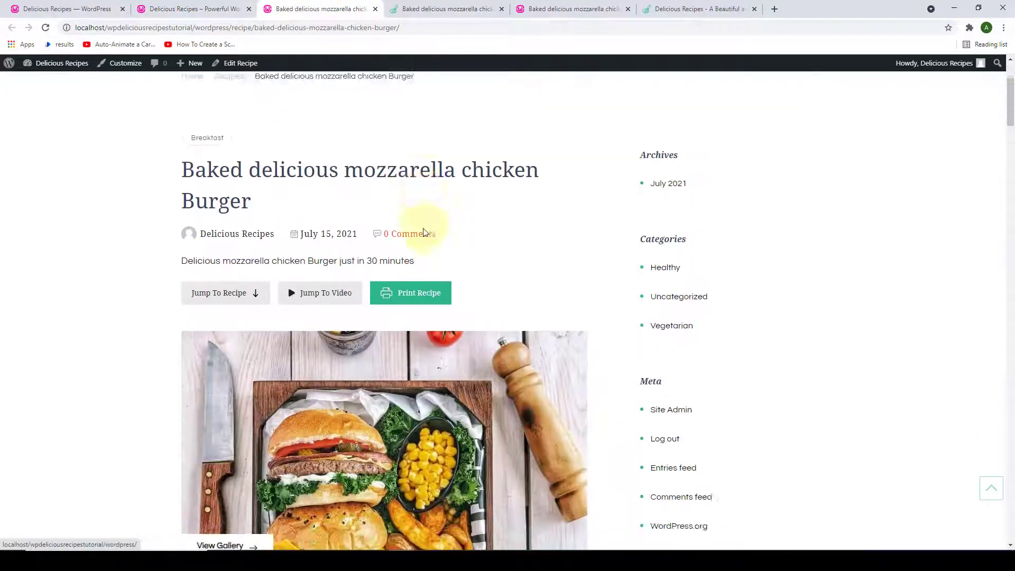
{"action": "scroll", "coordinate": [426, 300], "scroll_direction": "down", "scroll_amount": 2}
{"action": "scroll", "coordinate": [426, 299], "scroll_direction": "up", "scroll_amount": 8}
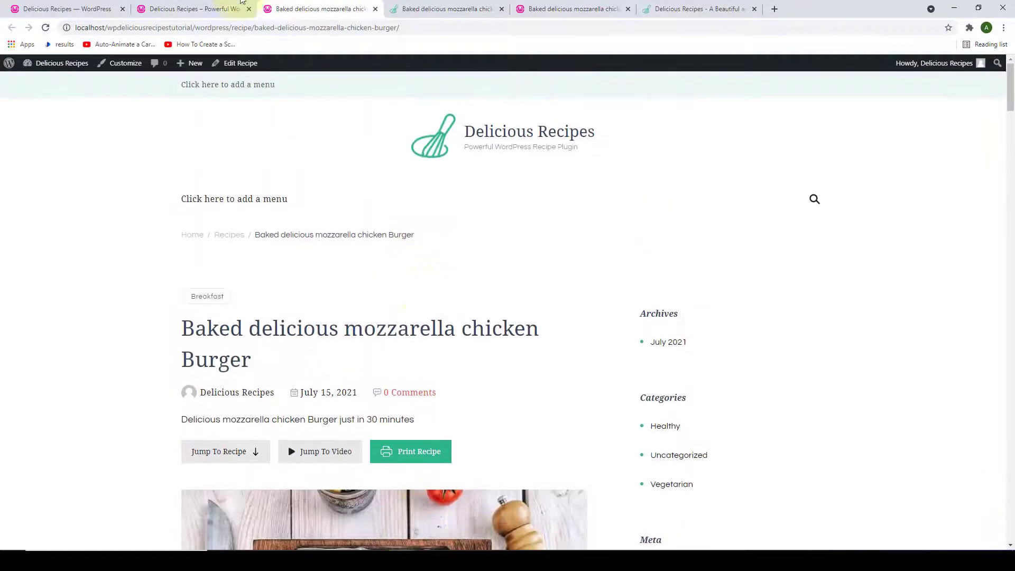
Return to the homepage and open the burger post from the featured banner to view its header
{"action": "left_click", "coordinate": [236, 5]}
{"action": "scroll", "coordinate": [242, 189], "scroll_direction": "up", "scroll_amount": 13}
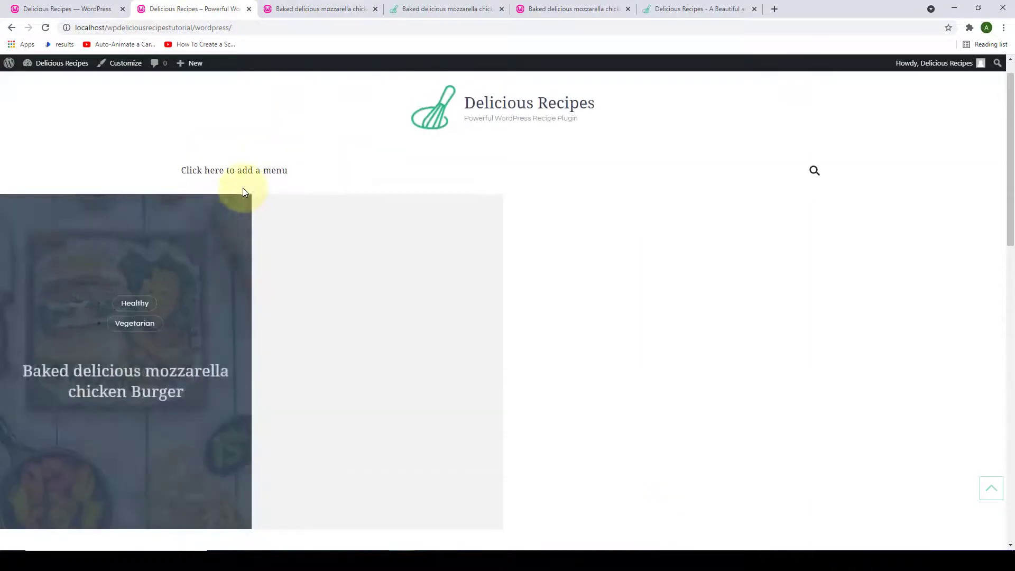
{"action": "scroll", "coordinate": [243, 188], "scroll_direction": "down", "scroll_amount": 4}
{"action": "scroll", "coordinate": [244, 196], "scroll_direction": "down", "scroll_amount": 1}
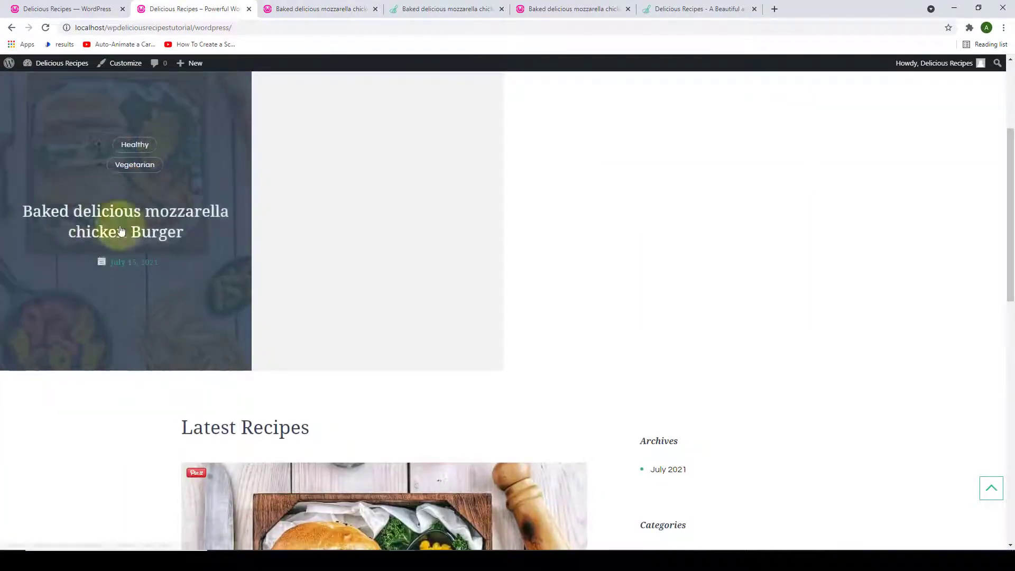
{"action": "left_click", "coordinate": [151, 219]}
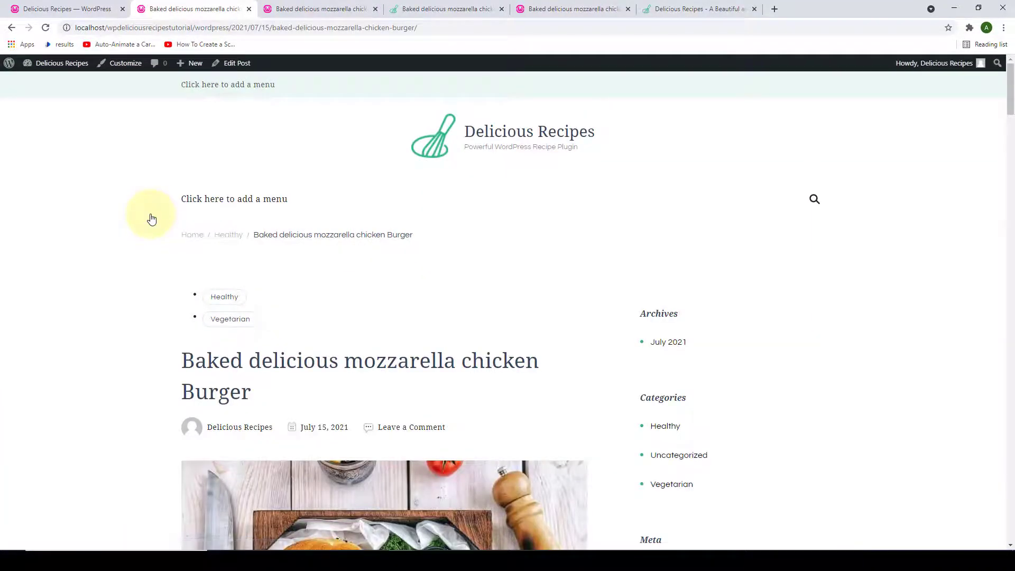
{"action": "scroll", "coordinate": [349, 248], "scroll_direction": "down", "scroll_amount": 3}
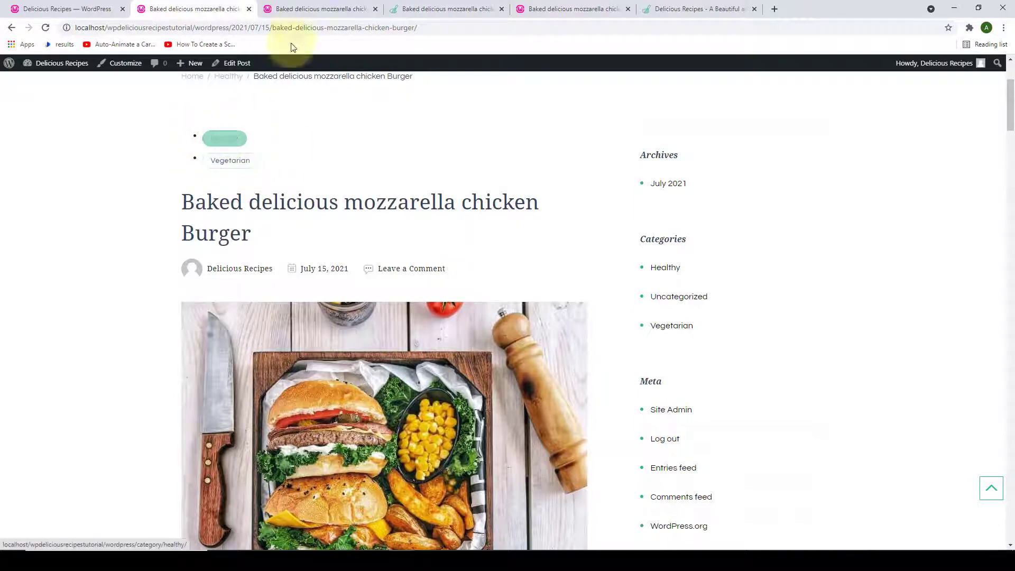
Compare the recipe page's header, jump links and gallery with the post page's intro text and recipe card
{"action": "left_click", "coordinate": [298, 9]}
{"action": "scroll", "coordinate": [275, 226], "scroll_direction": "down", "scroll_amount": 4}
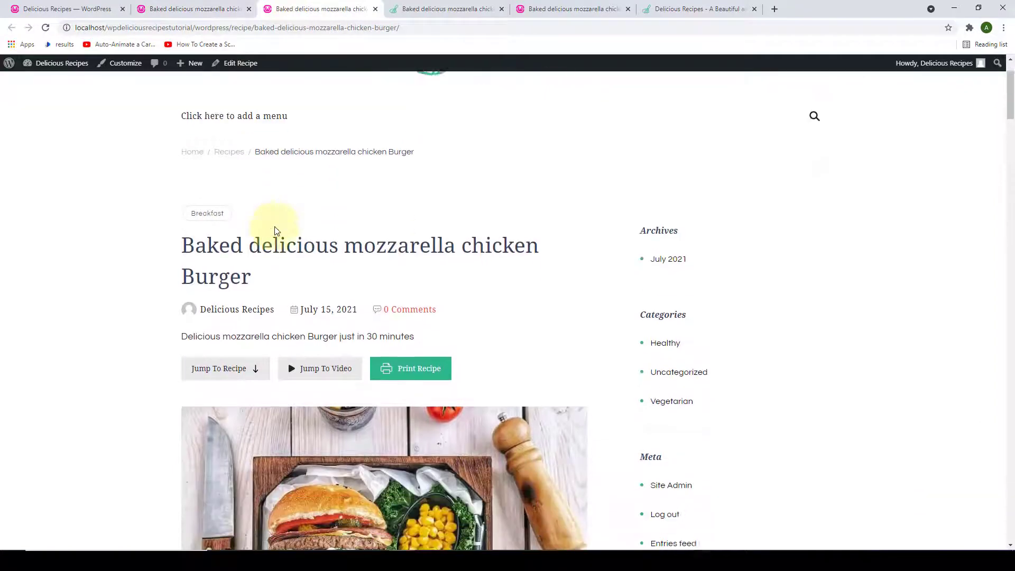
{"action": "scroll", "coordinate": [276, 226], "scroll_direction": "up", "scroll_amount": 1}
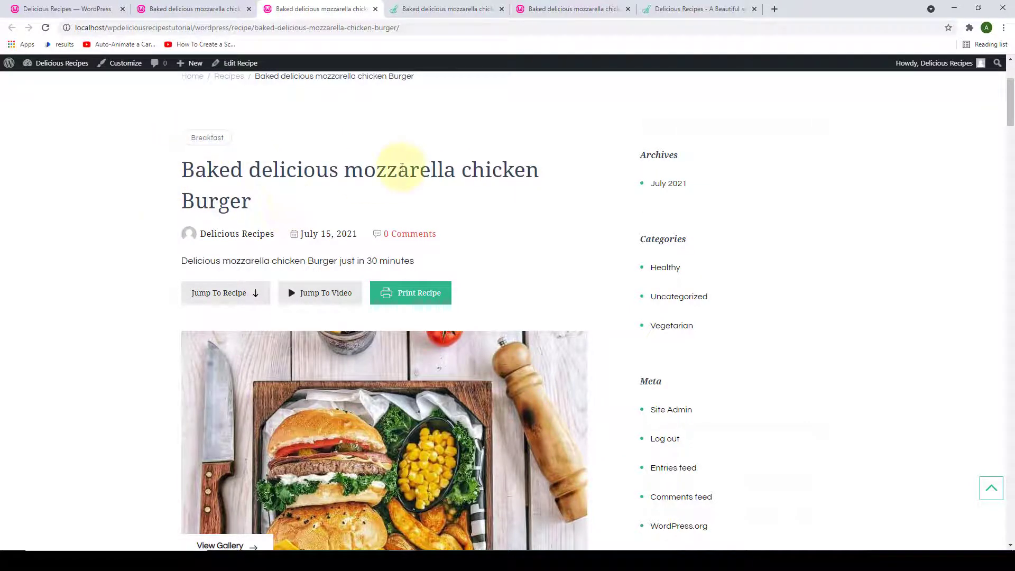
{"action": "scroll", "coordinate": [402, 167], "scroll_direction": "down", "scroll_amount": 3}
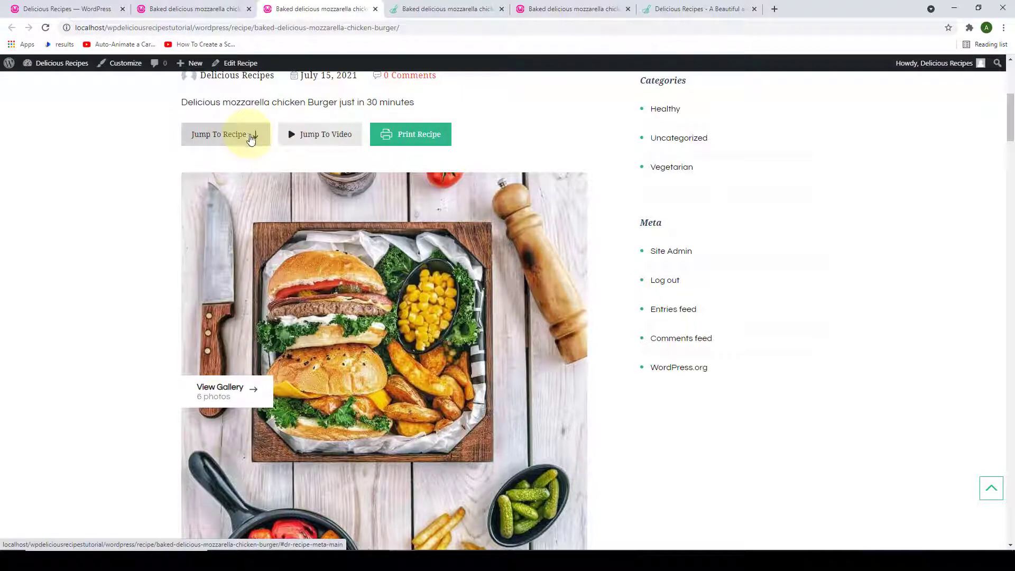
{"action": "left_click", "coordinate": [200, 8]}
{"action": "scroll", "coordinate": [286, 185], "scroll_direction": "down", "scroll_amount": 6}
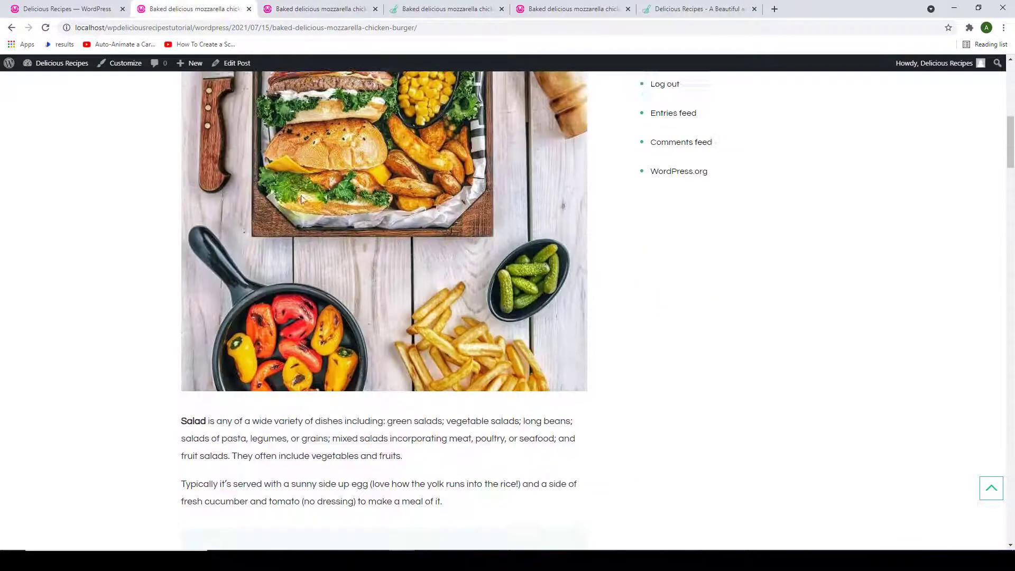
{"action": "scroll", "coordinate": [323, 220], "scroll_direction": "down", "scroll_amount": 2}
{"action": "scroll", "coordinate": [394, 239], "scroll_direction": "up", "scroll_amount": 4}
{"action": "scroll", "coordinate": [397, 243], "scroll_direction": "down", "scroll_amount": 6}
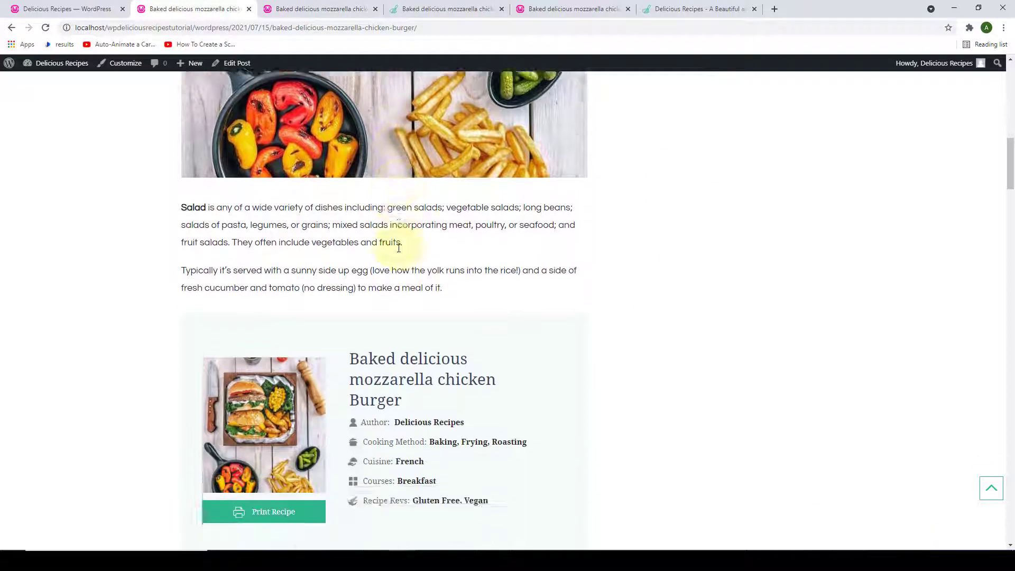
Compare the recipe card details on the burger post with those on the separate recipe page
{"action": "scroll", "coordinate": [399, 249], "scroll_direction": "down", "scroll_amount": 5}
{"action": "scroll", "coordinate": [399, 252], "scroll_direction": "up", "scroll_amount": 3}
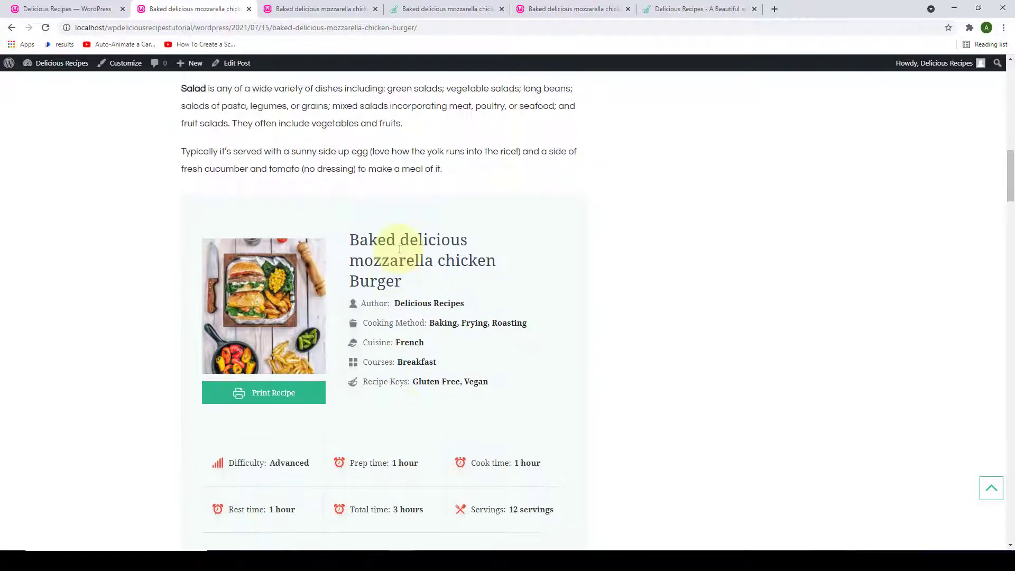
{"action": "scroll", "coordinate": [399, 249], "scroll_direction": "down", "scroll_amount": 3}
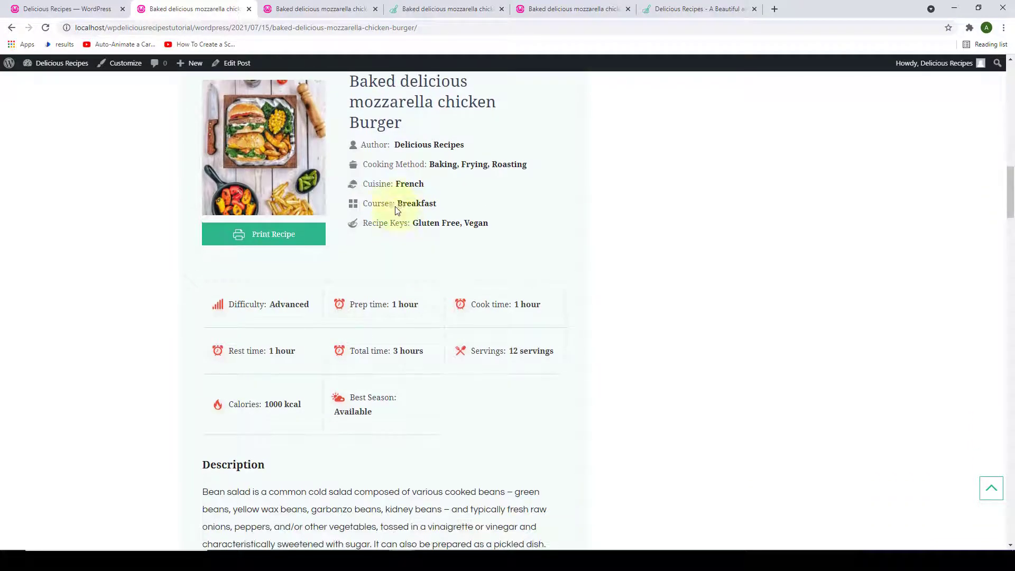
{"action": "left_click", "coordinate": [325, 6]}
{"action": "scroll", "coordinate": [488, 194], "scroll_direction": "down", "scroll_amount": 5}
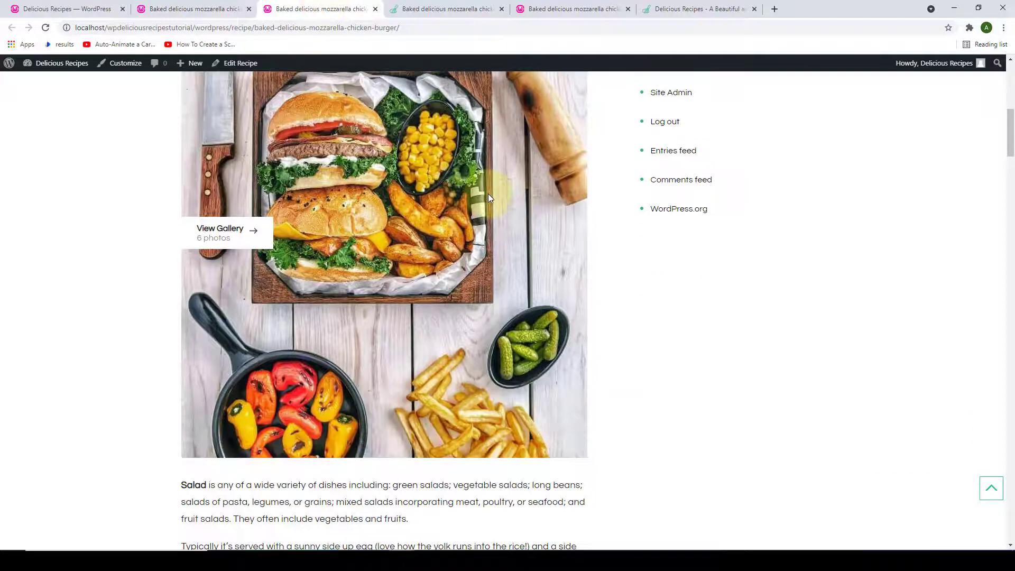
{"action": "scroll", "coordinate": [487, 194], "scroll_direction": "down", "scroll_amount": 9}
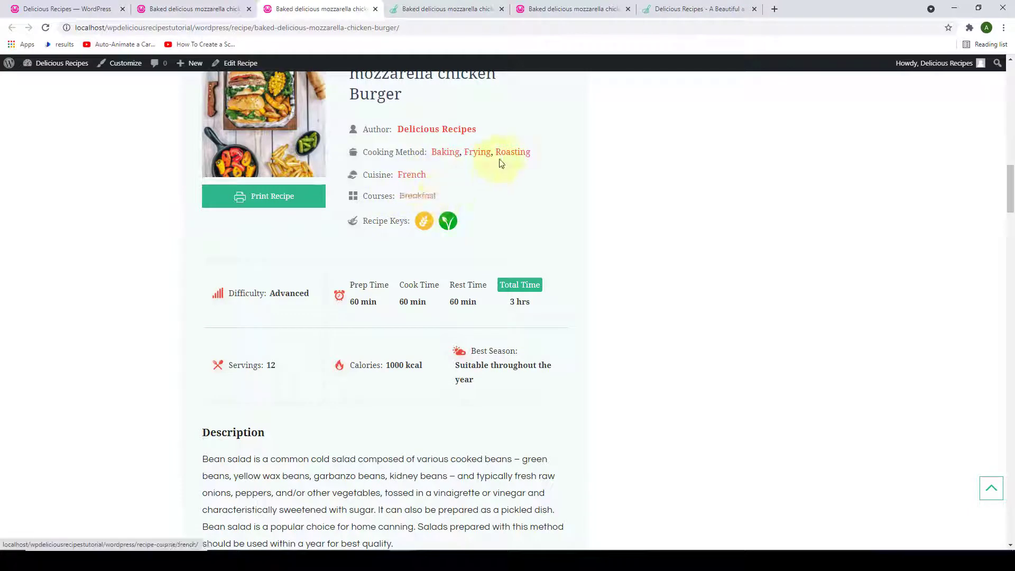
Open the Breakfast course archive from the recipe page's card and look over the recipes it lists
{"action": "left_click", "coordinate": [421, 199]}
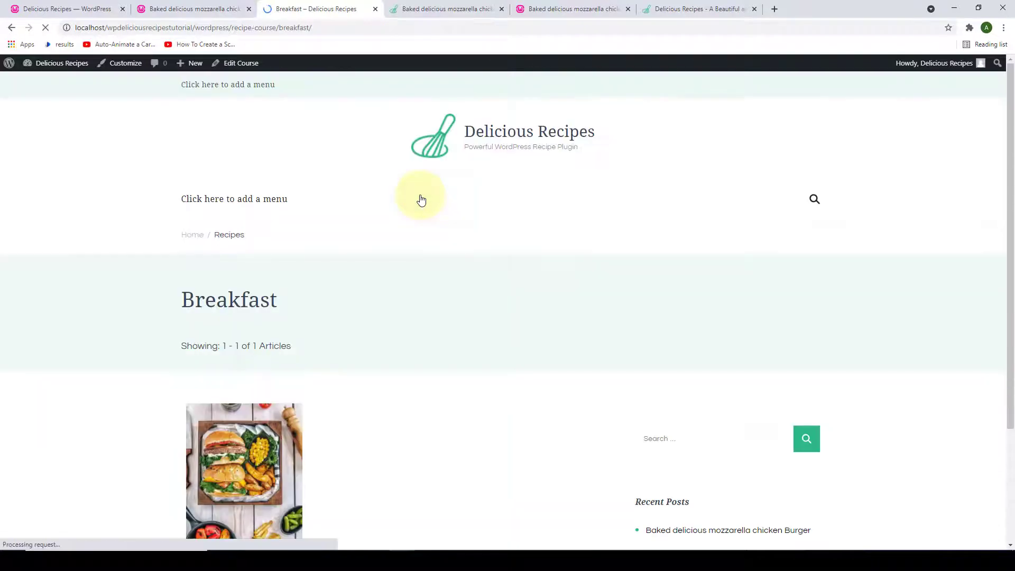
{"action": "scroll", "coordinate": [422, 200], "scroll_direction": "down", "scroll_amount": 2}
{"action": "scroll", "coordinate": [423, 200], "scroll_direction": "down", "scroll_amount": 2}
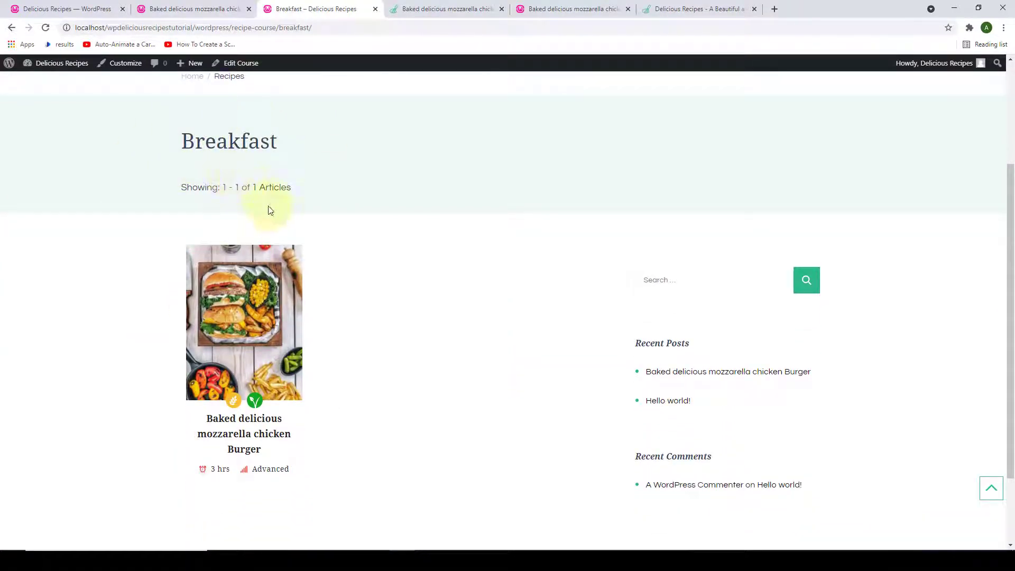
Return to the burger post and check whether its card's cooking method, cuisine, course and recipe key values are linked
{"action": "left_click", "coordinate": [222, 11]}
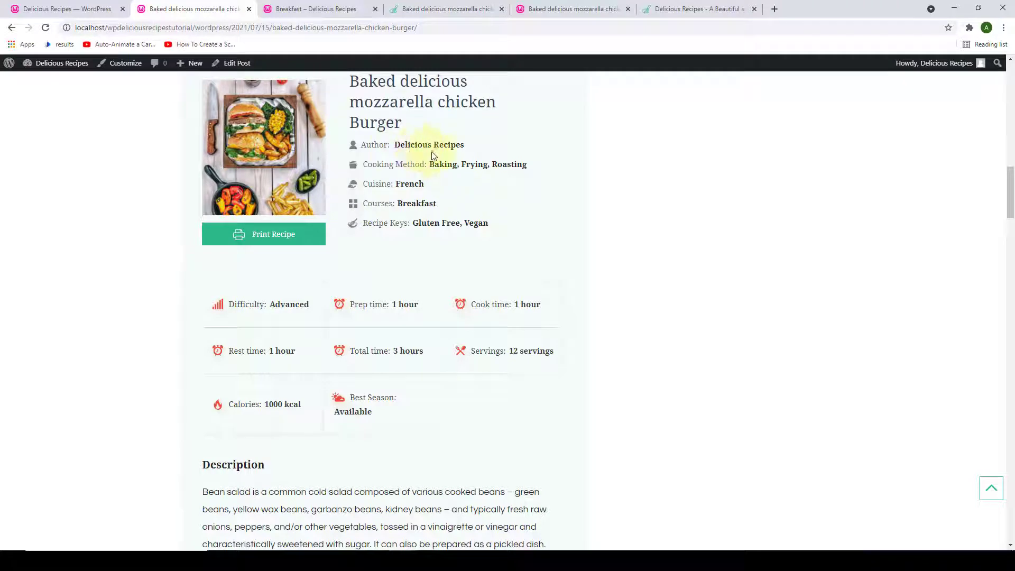
{"action": "triple_click", "coordinate": [481, 223]}
{"action": "left_click", "coordinate": [482, 199]}
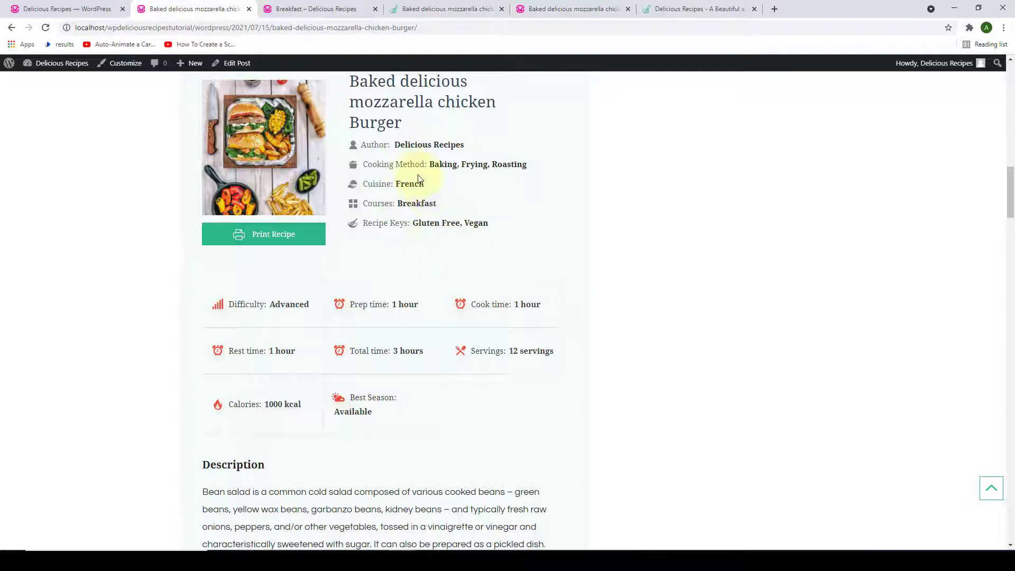
{"action": "scroll", "coordinate": [402, 249], "scroll_direction": "up", "scroll_amount": 1}
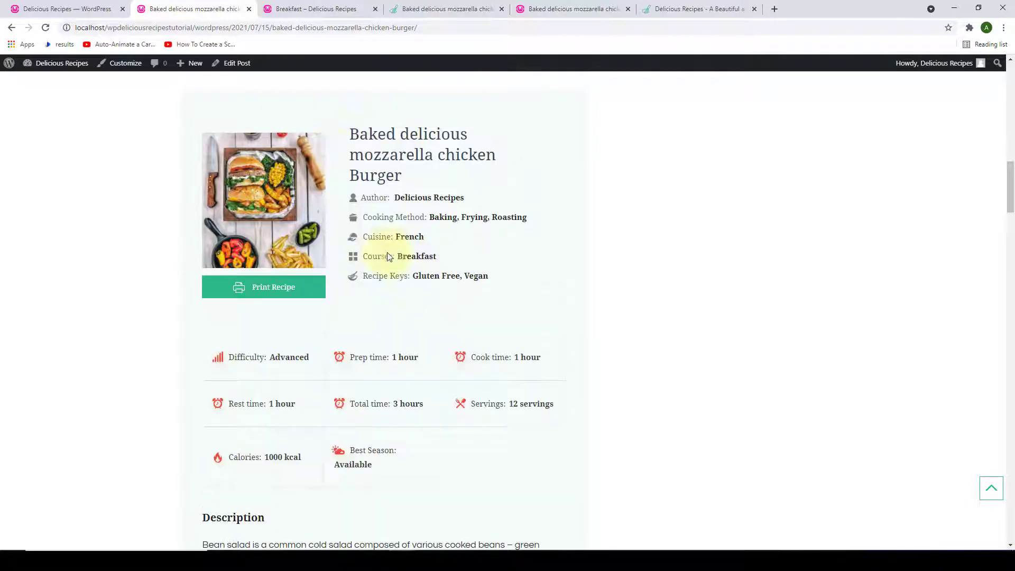
Go back from the Breakfast archive to the recipe page, browse through its photo gallery and close it
{"action": "left_click", "coordinate": [312, 9]}
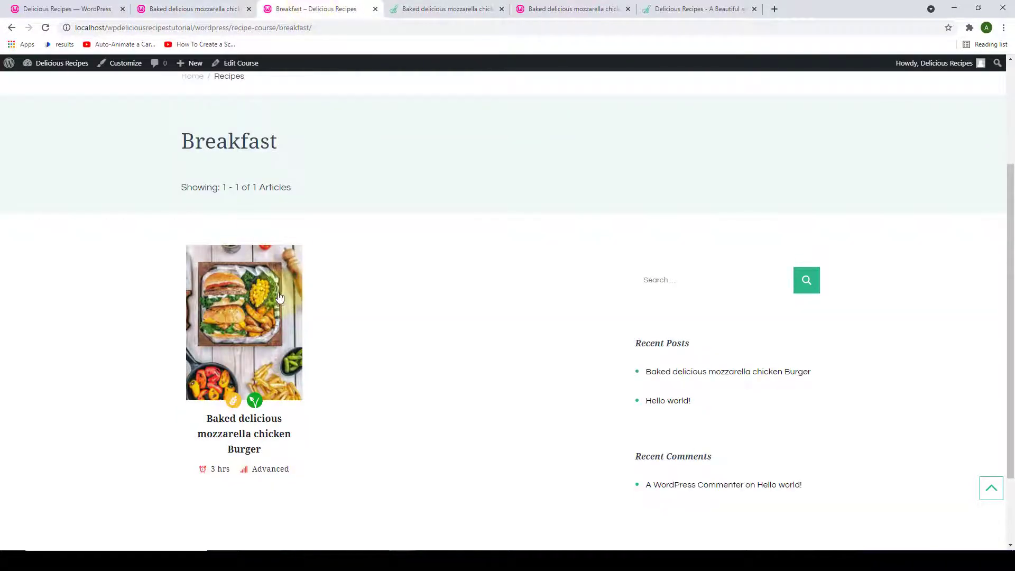
{"action": "left_click", "coordinate": [11, 28]}
{"action": "scroll", "coordinate": [351, 285], "scroll_direction": "up", "scroll_amount": 10}
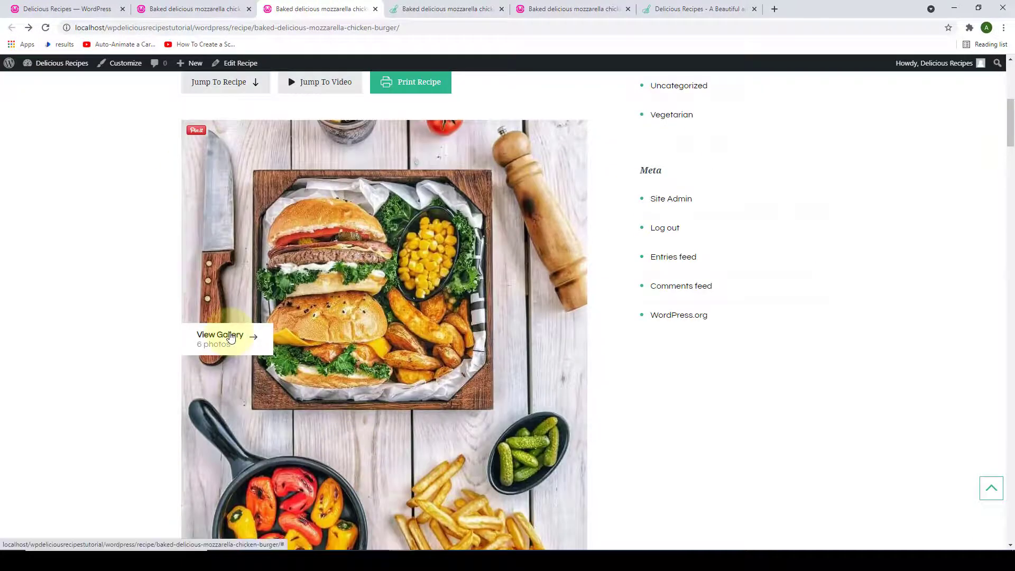
{"action": "left_click", "coordinate": [231, 337]}
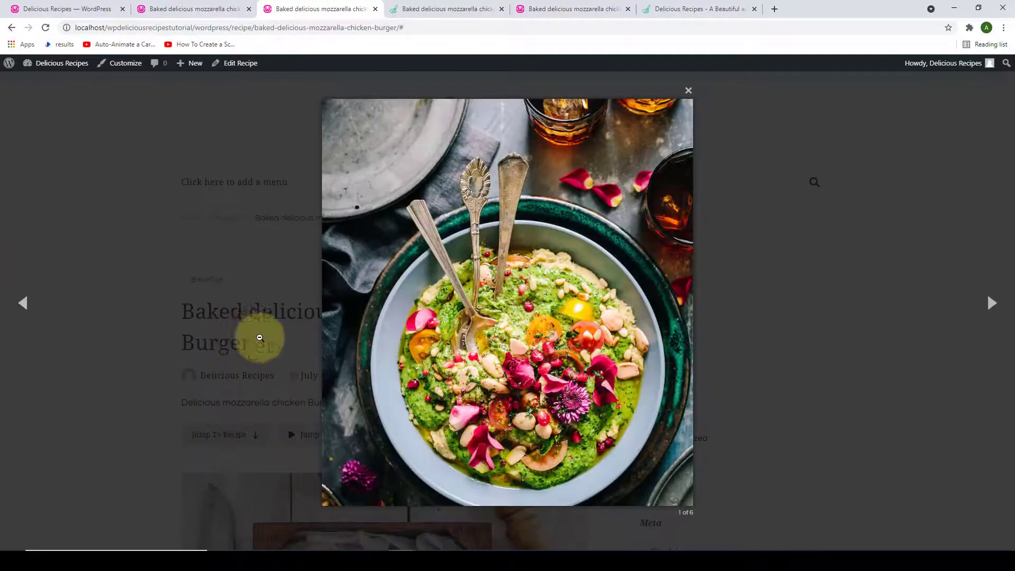
{"action": "left_click", "coordinate": [1005, 305]}
{"action": "left_click", "coordinate": [1005, 305]}
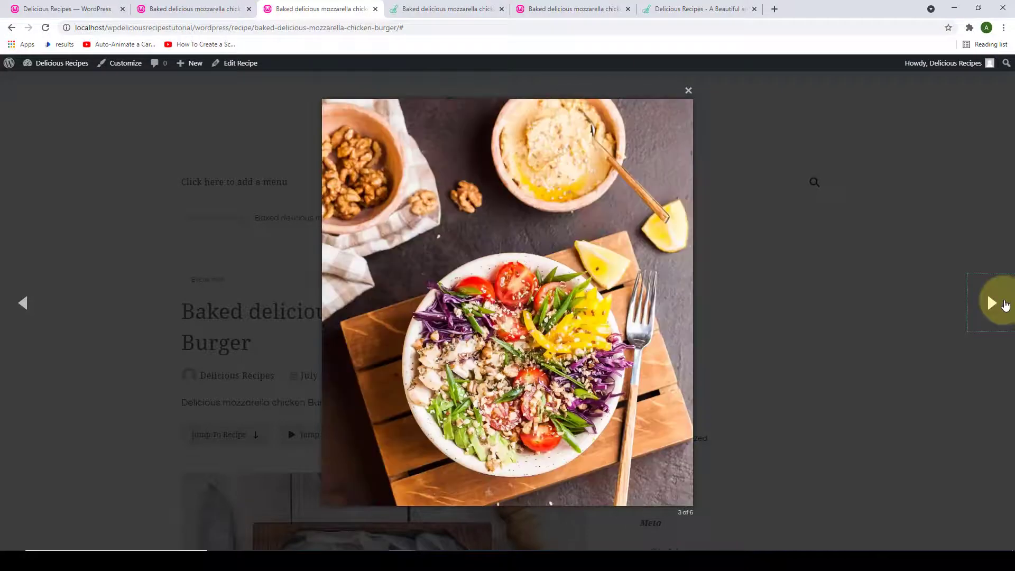
{"action": "left_click", "coordinate": [1005, 305]}
{"action": "left_click", "coordinate": [1005, 305]}
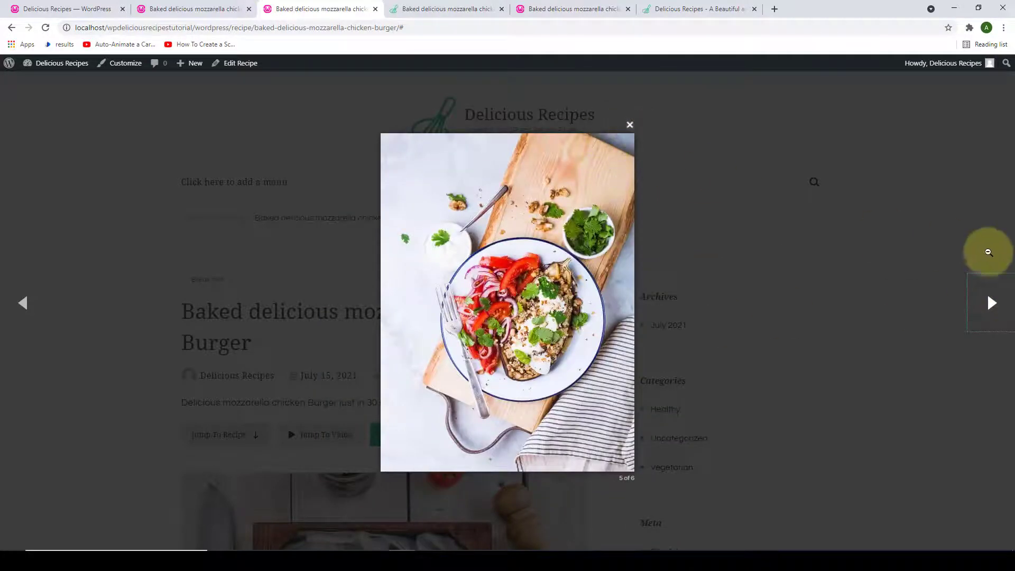
{"action": "left_click", "coordinate": [994, 303]}
{"action": "left_click", "coordinate": [690, 90]}
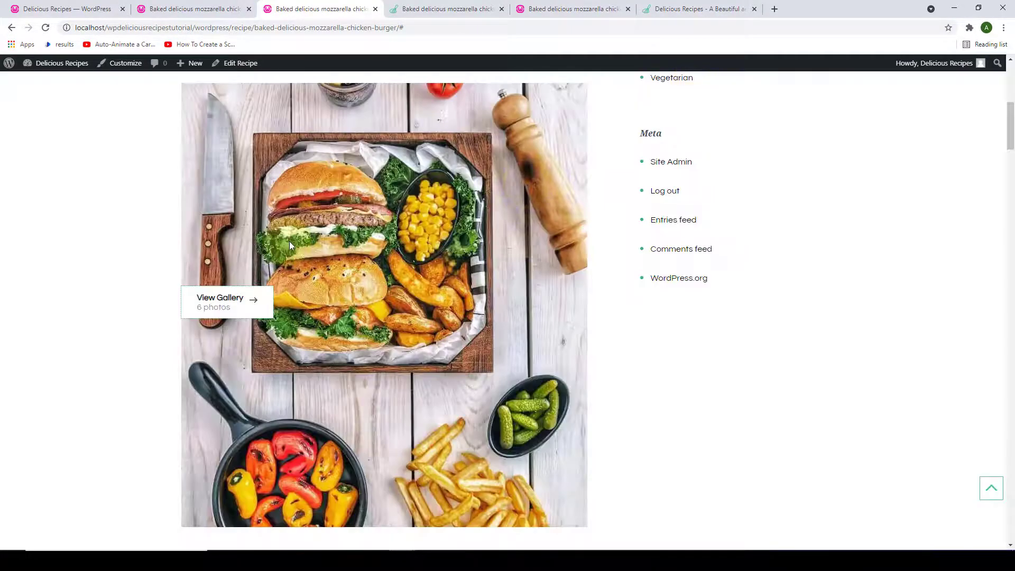
{"action": "scroll", "coordinate": [286, 242], "scroll_direction": "up", "scroll_amount": 1}
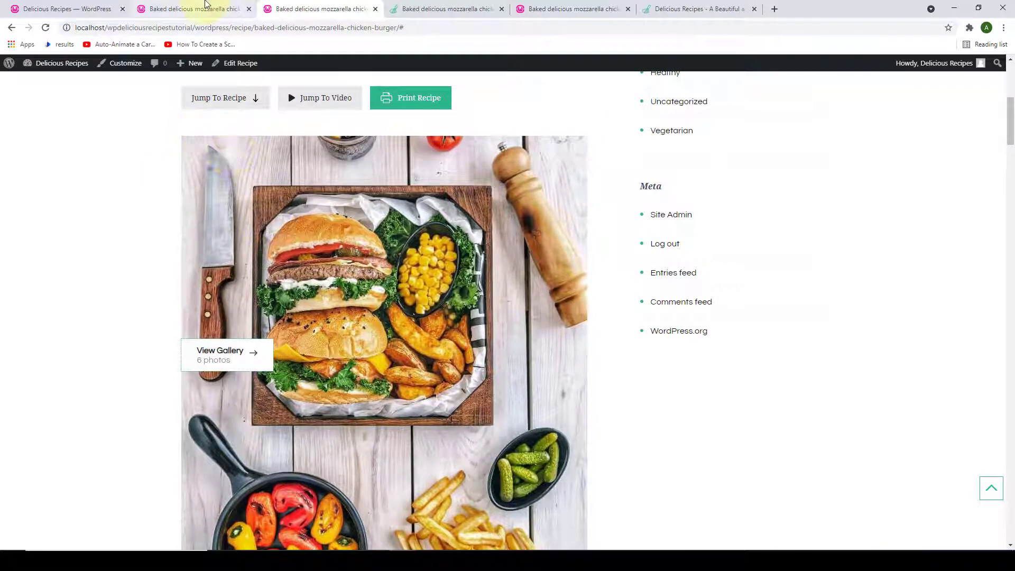
Switch to the burger post and examine its featured image and intro text for a gallery option
{"action": "left_click", "coordinate": [191, 9]}
{"action": "scroll", "coordinate": [274, 271], "scroll_direction": "up", "scroll_amount": 10}
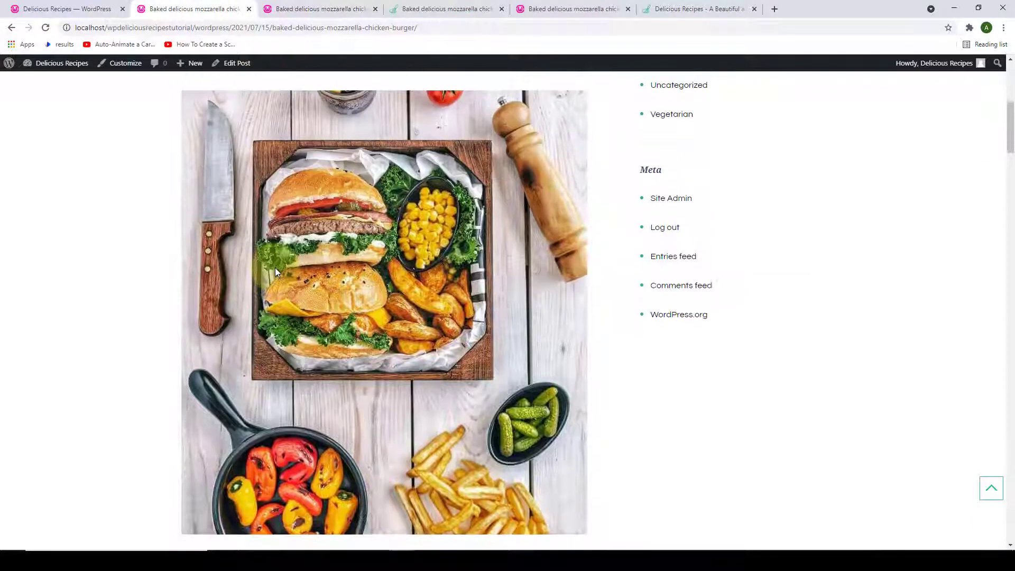
{"action": "scroll", "coordinate": [343, 297], "scroll_direction": "down", "scroll_amount": 2}
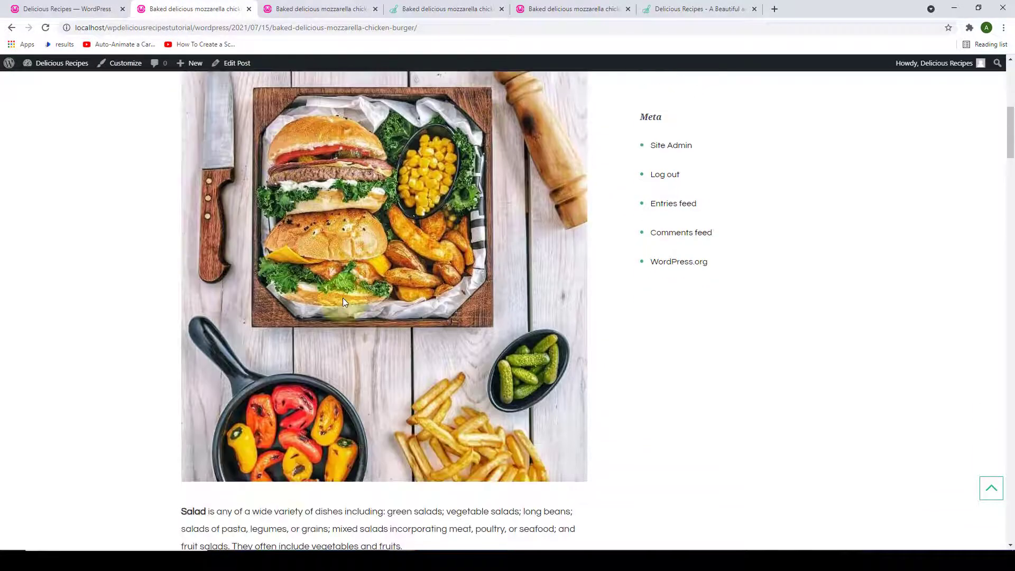
{"action": "scroll", "coordinate": [343, 297], "scroll_direction": "up", "scroll_amount": 5}
{"action": "scroll", "coordinate": [343, 297], "scroll_direction": "down", "scroll_amount": 10}
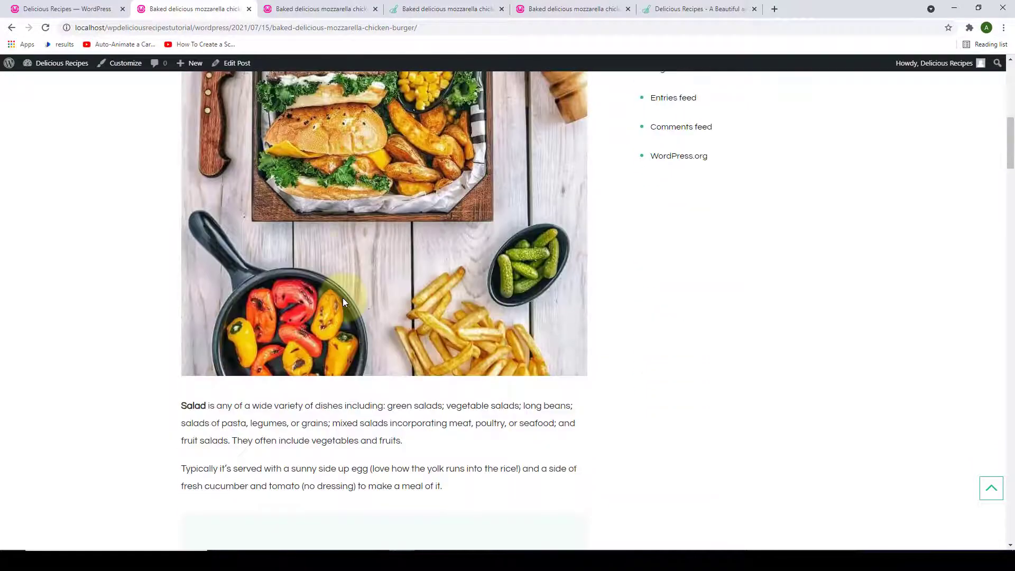
{"action": "scroll", "coordinate": [342, 297], "scroll_direction": "down", "scroll_amount": 5}
Compare the header area at the start of the burger post with that of the recipe page
{"action": "left_click", "coordinate": [992, 488]}
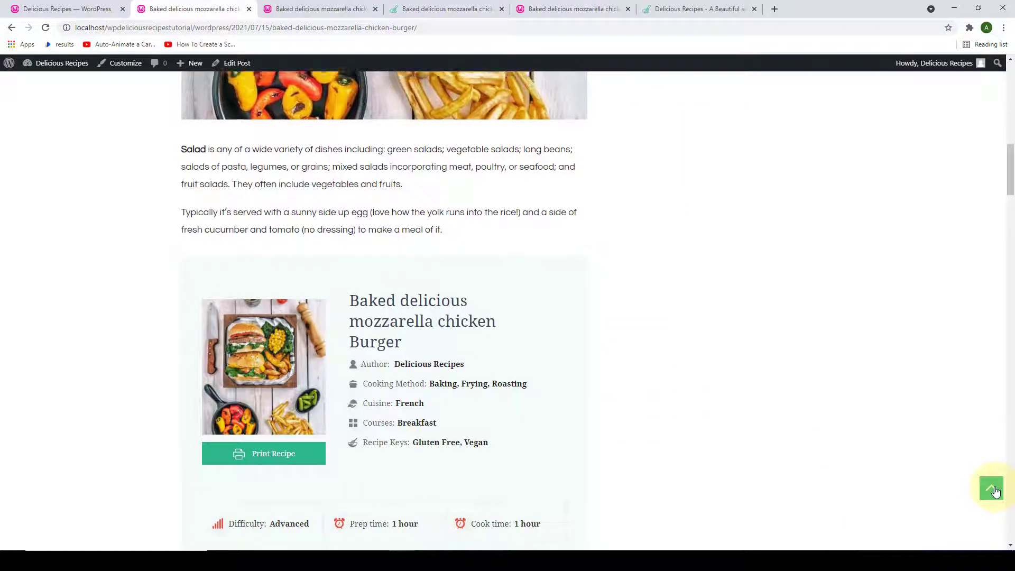
{"action": "scroll", "coordinate": [406, 259], "scroll_direction": "down", "scroll_amount": 3}
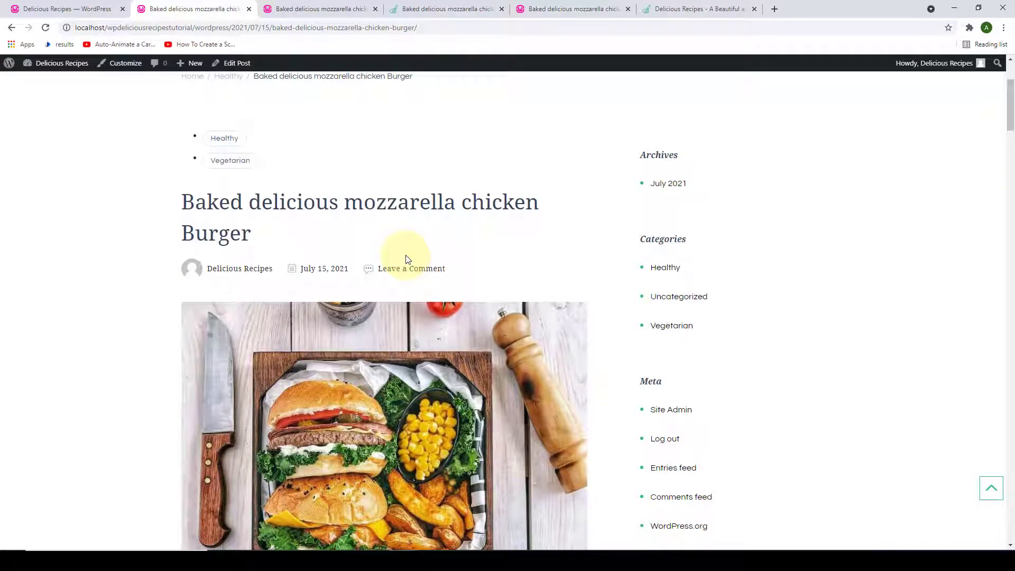
{"action": "scroll", "coordinate": [405, 255], "scroll_direction": "down", "scroll_amount": 3}
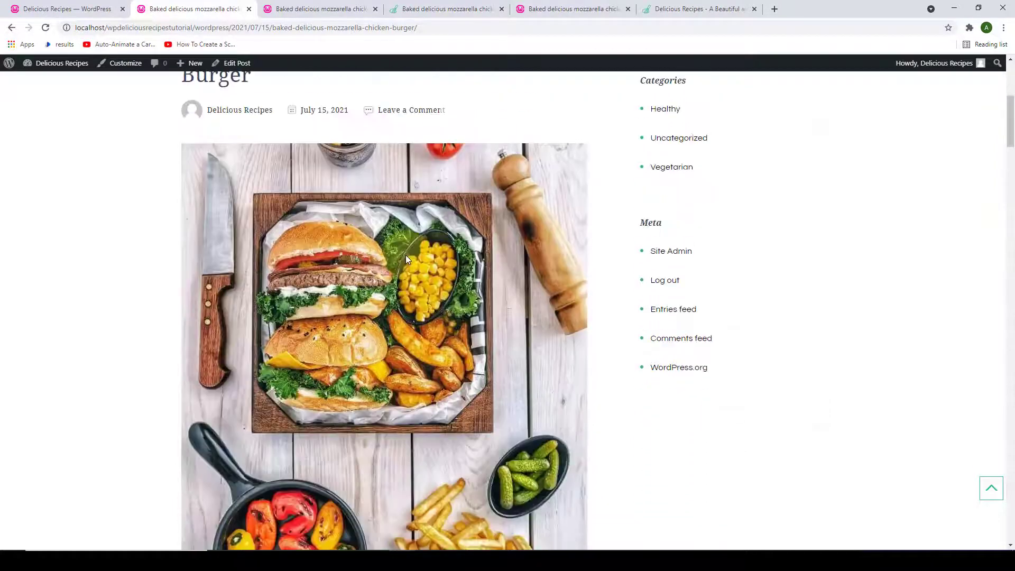
{"action": "left_click", "coordinate": [336, 9]}
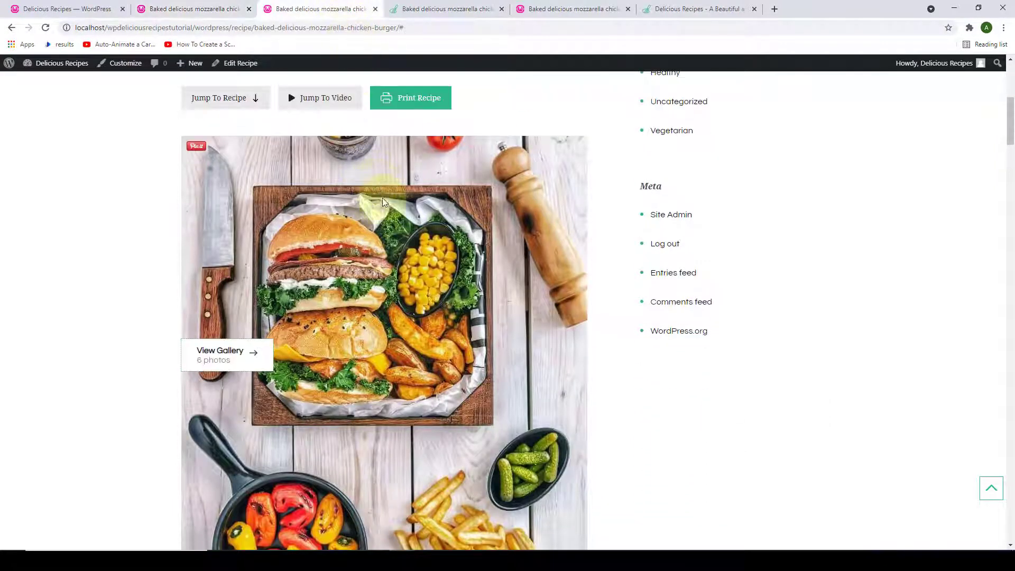
{"action": "scroll", "coordinate": [382, 198], "scroll_direction": "up", "scroll_amount": 3}
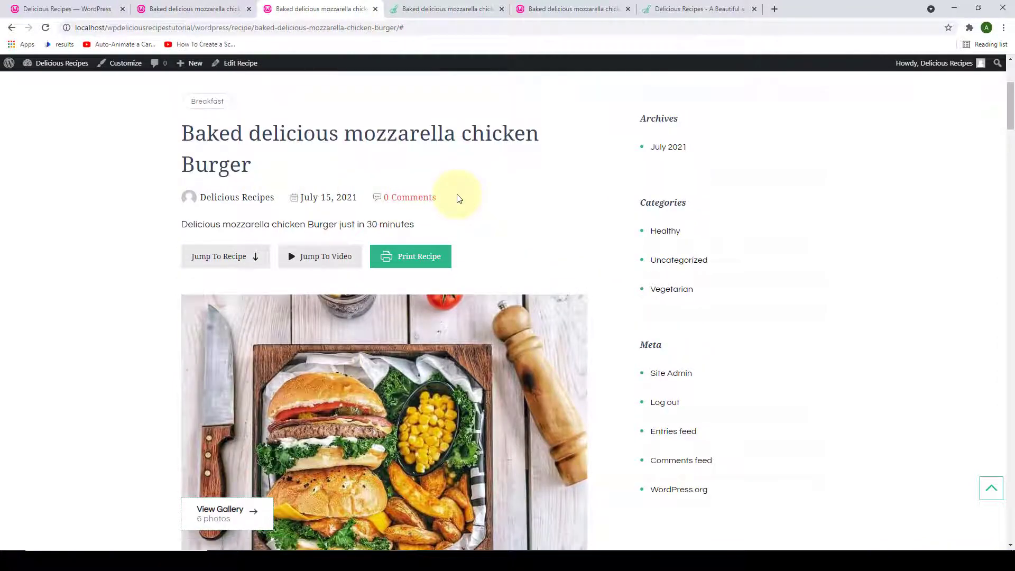